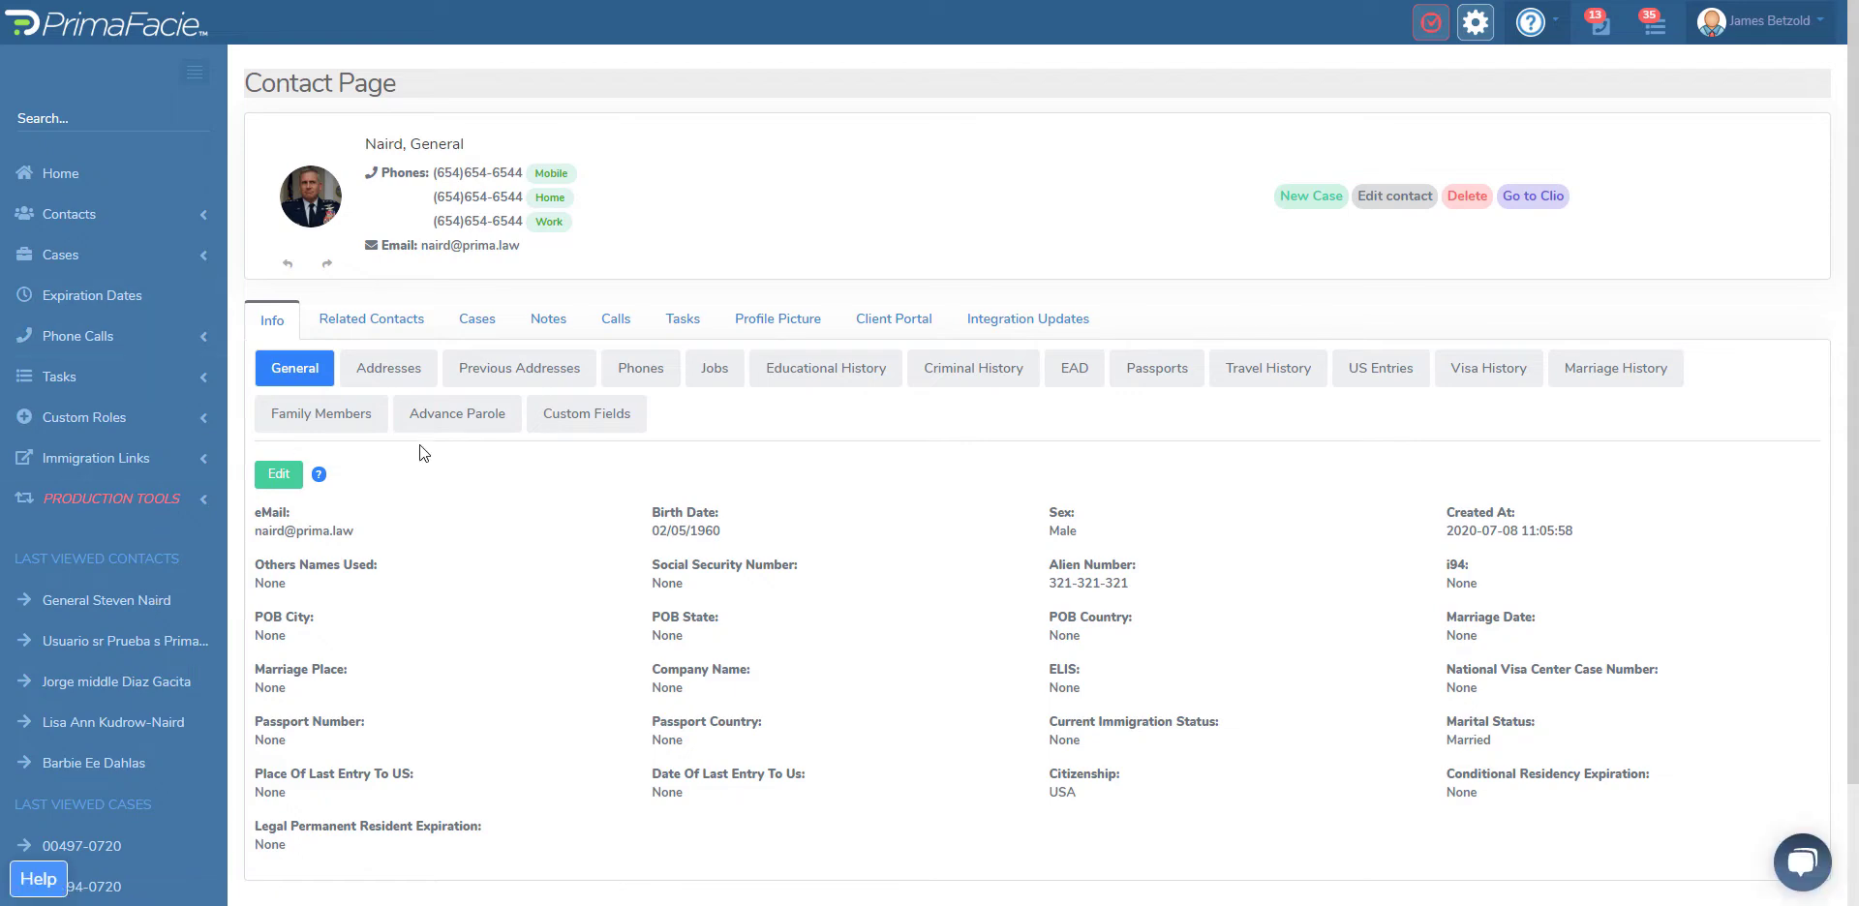
Step: Open the contact's I-130 & I-485 Adjustment of Status case and show its checklist
click(479, 323)
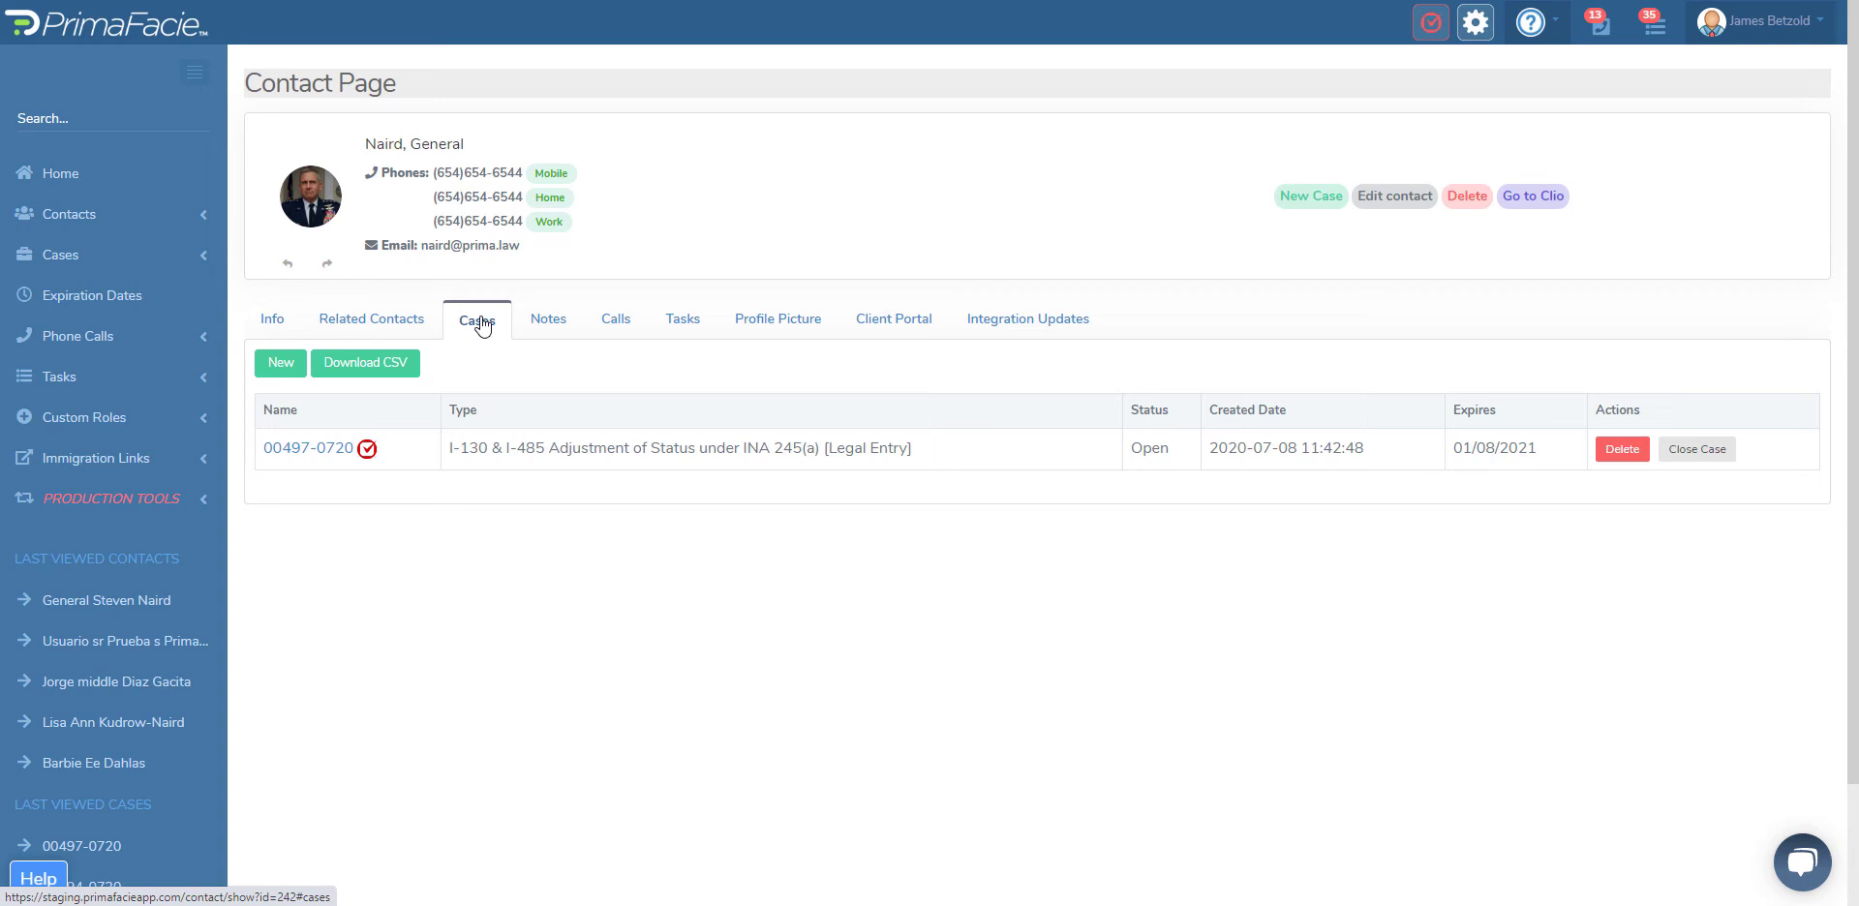
click(307, 452)
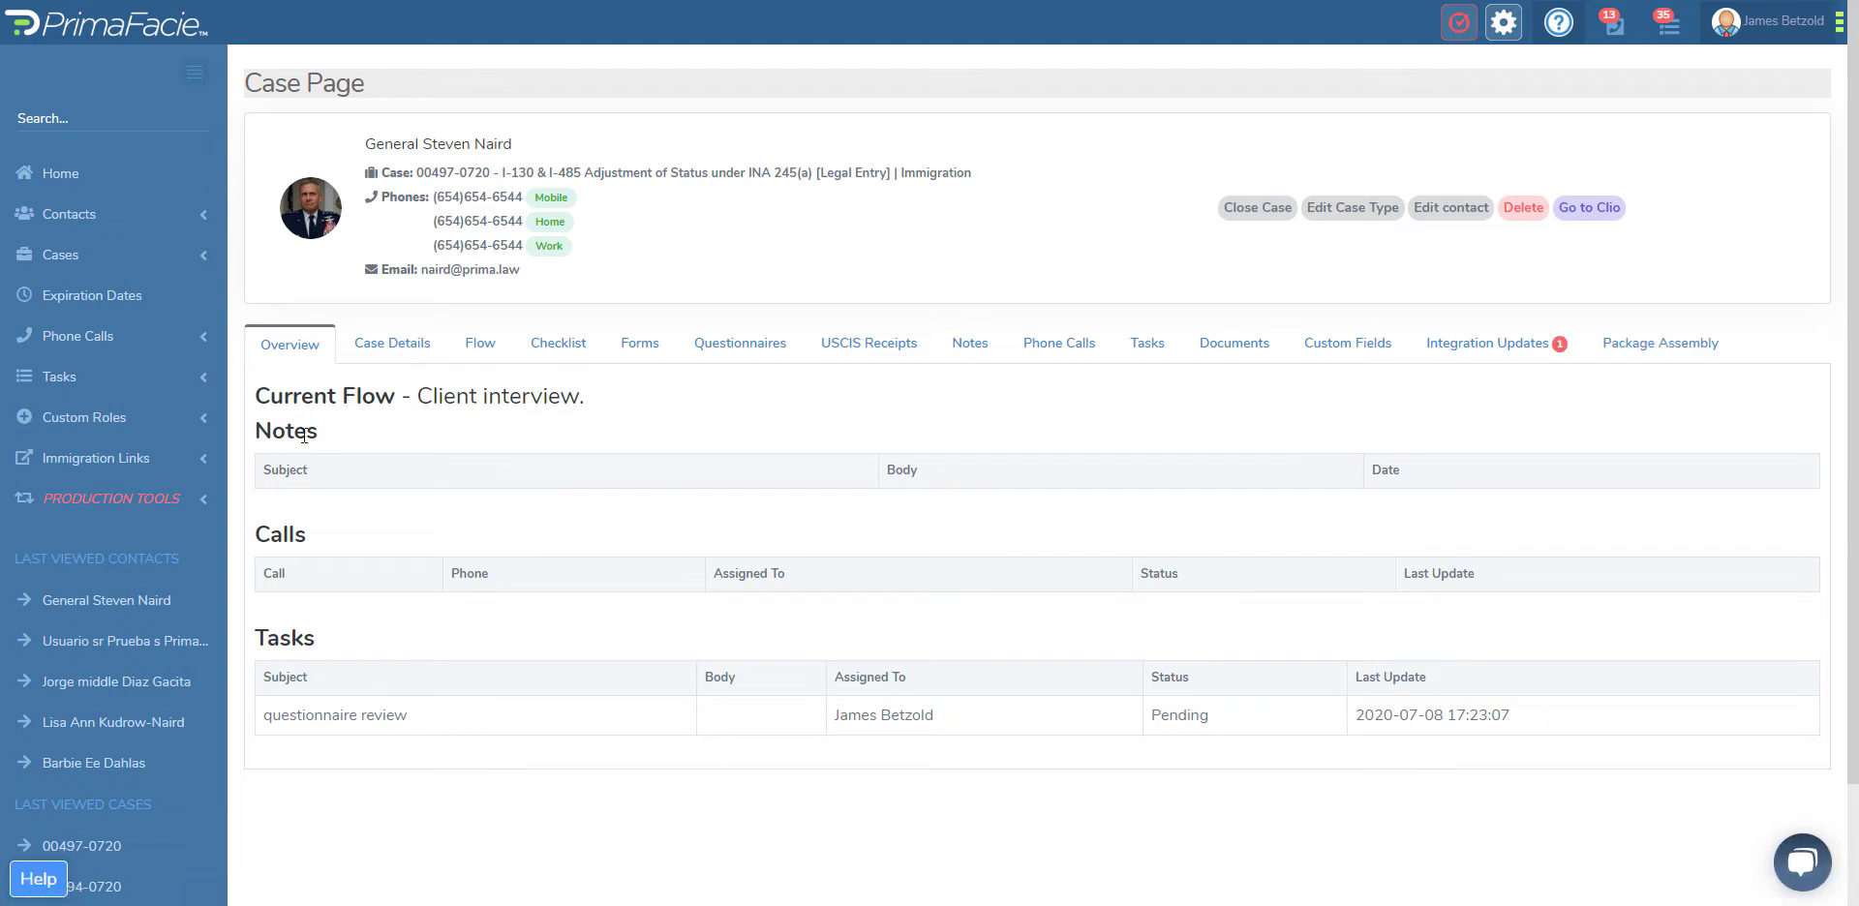
click(561, 357)
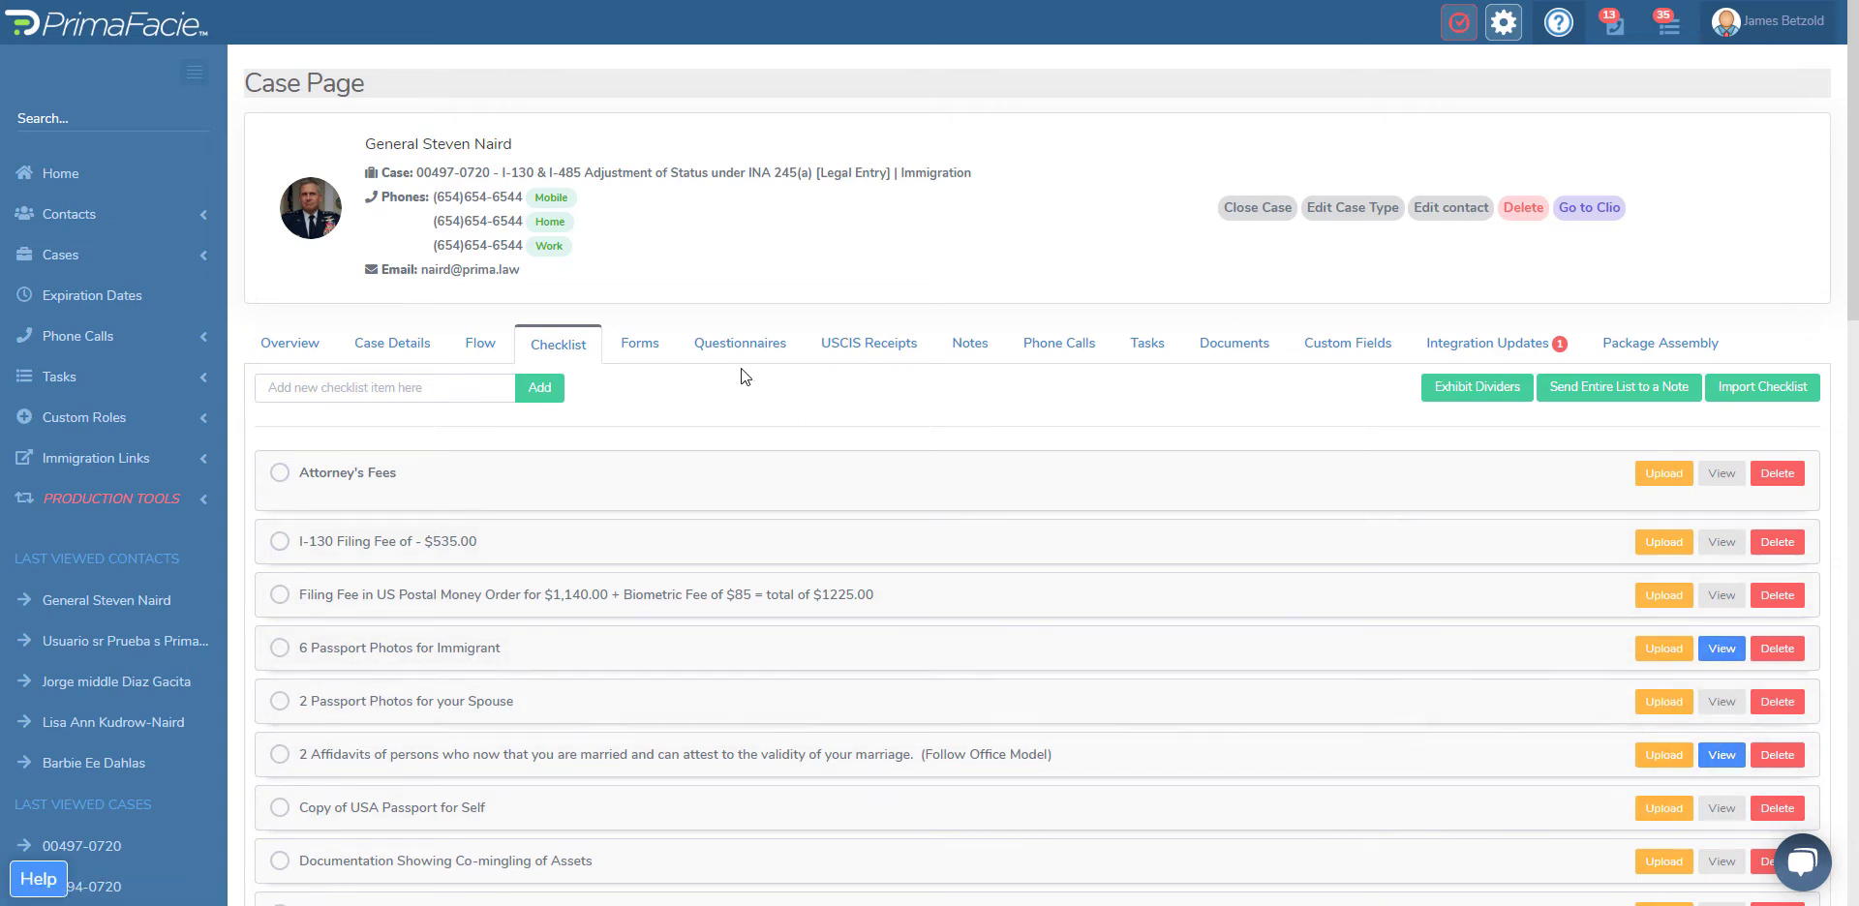
Step: Review the case's forms, expanding both G-28 entries and the I-130 Petition for Alien Relative, plus its notes and documents
click(634, 350)
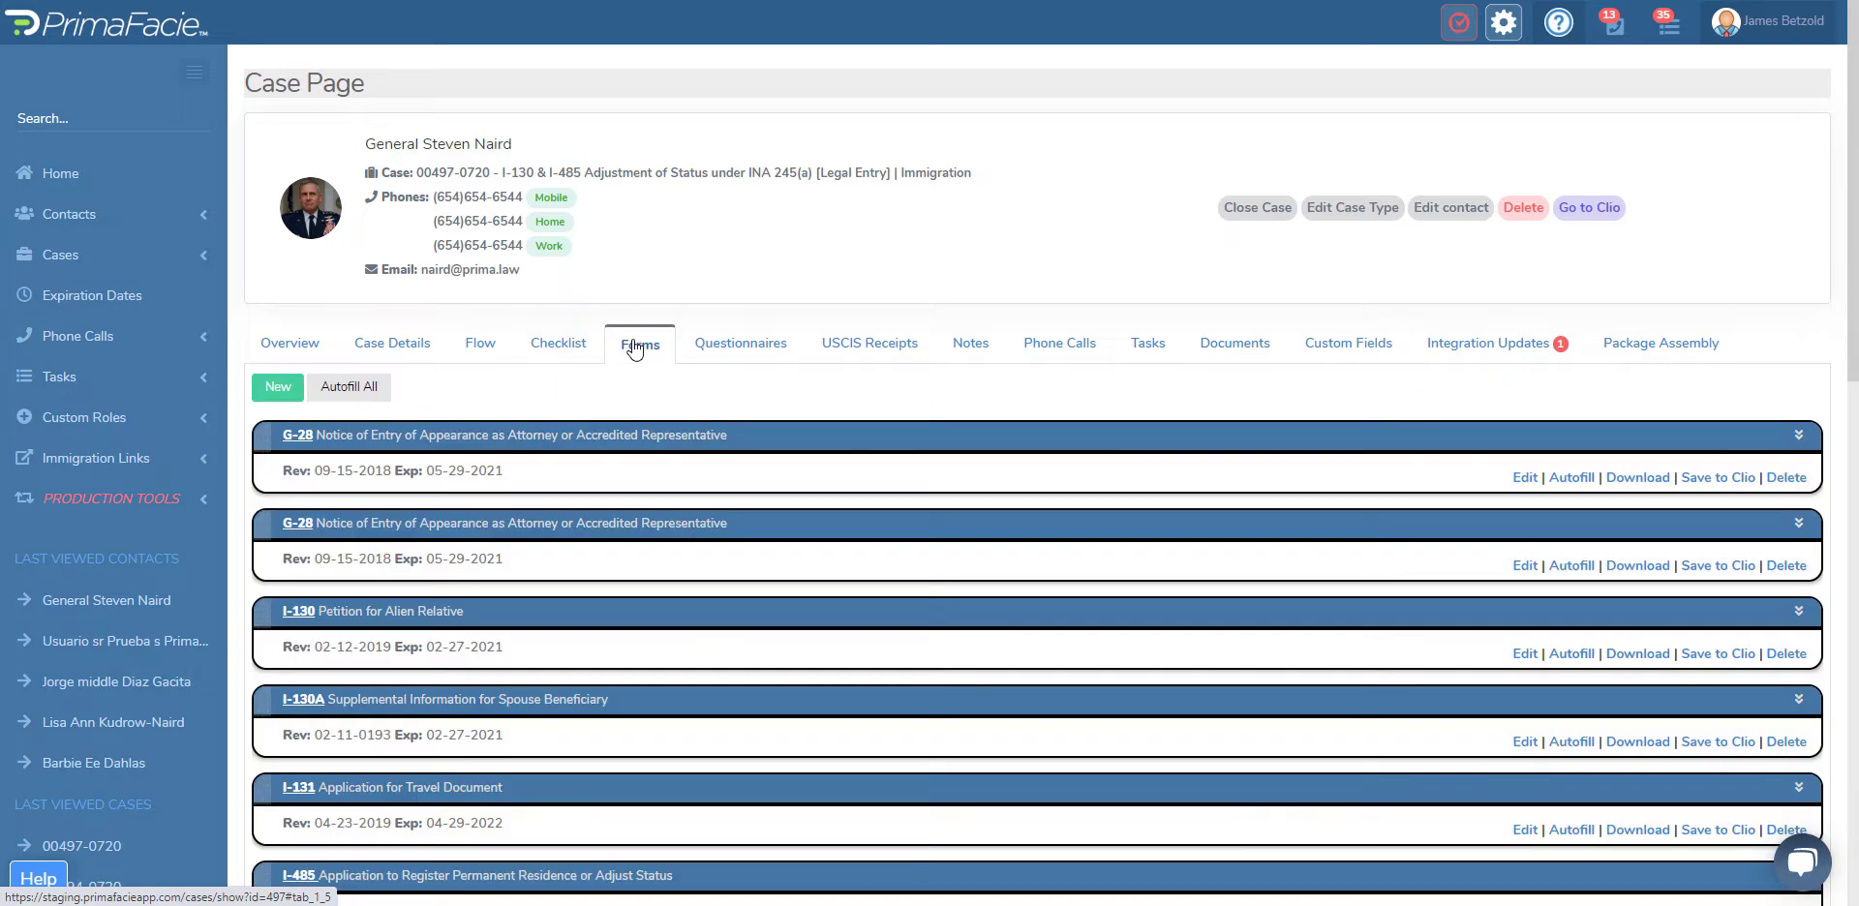
click(816, 438)
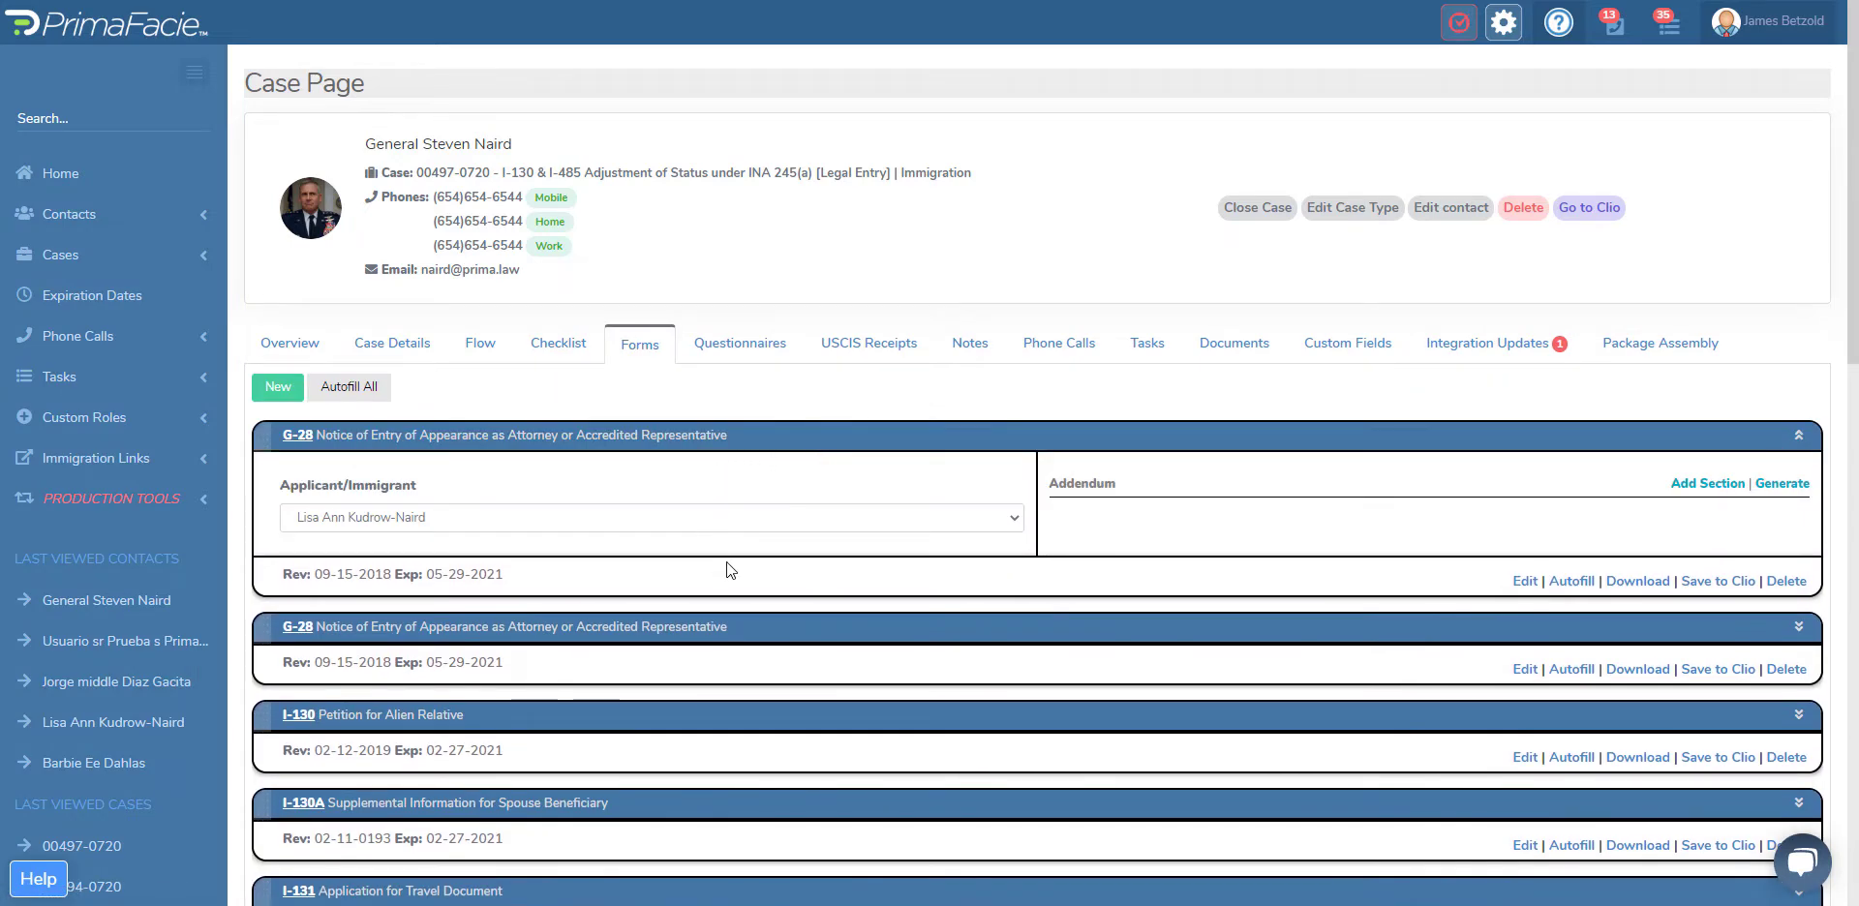
click(765, 631)
scroll(762, 635, down, 2)
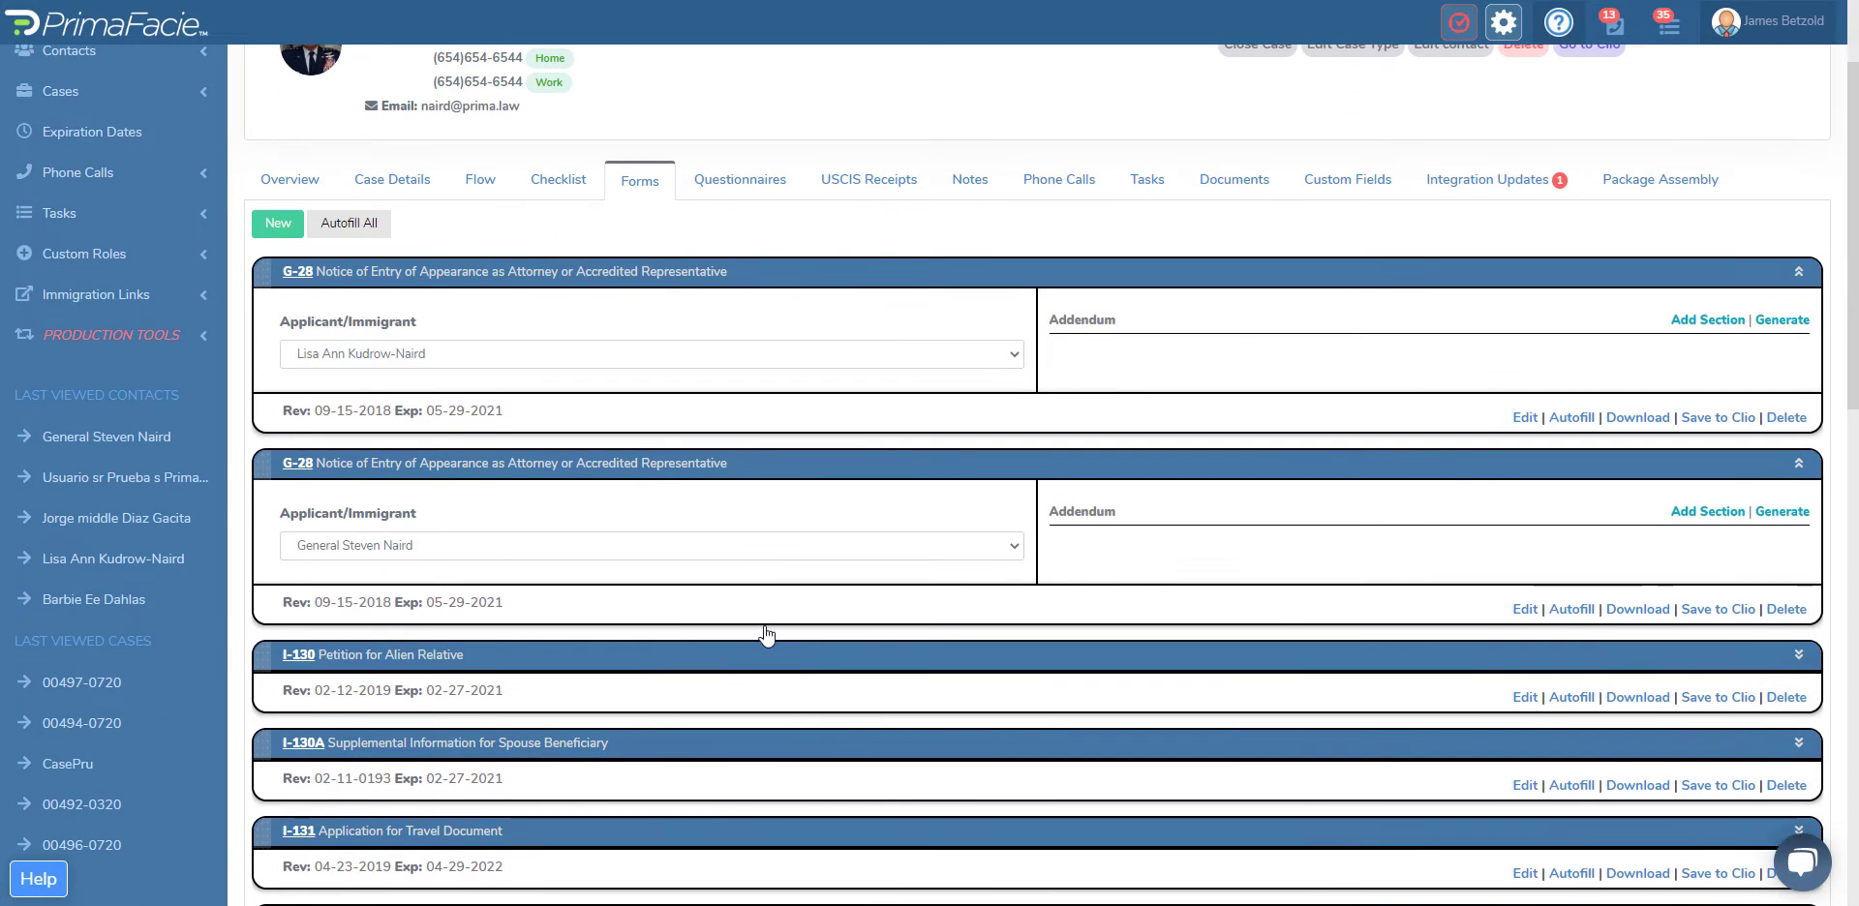
click(789, 662)
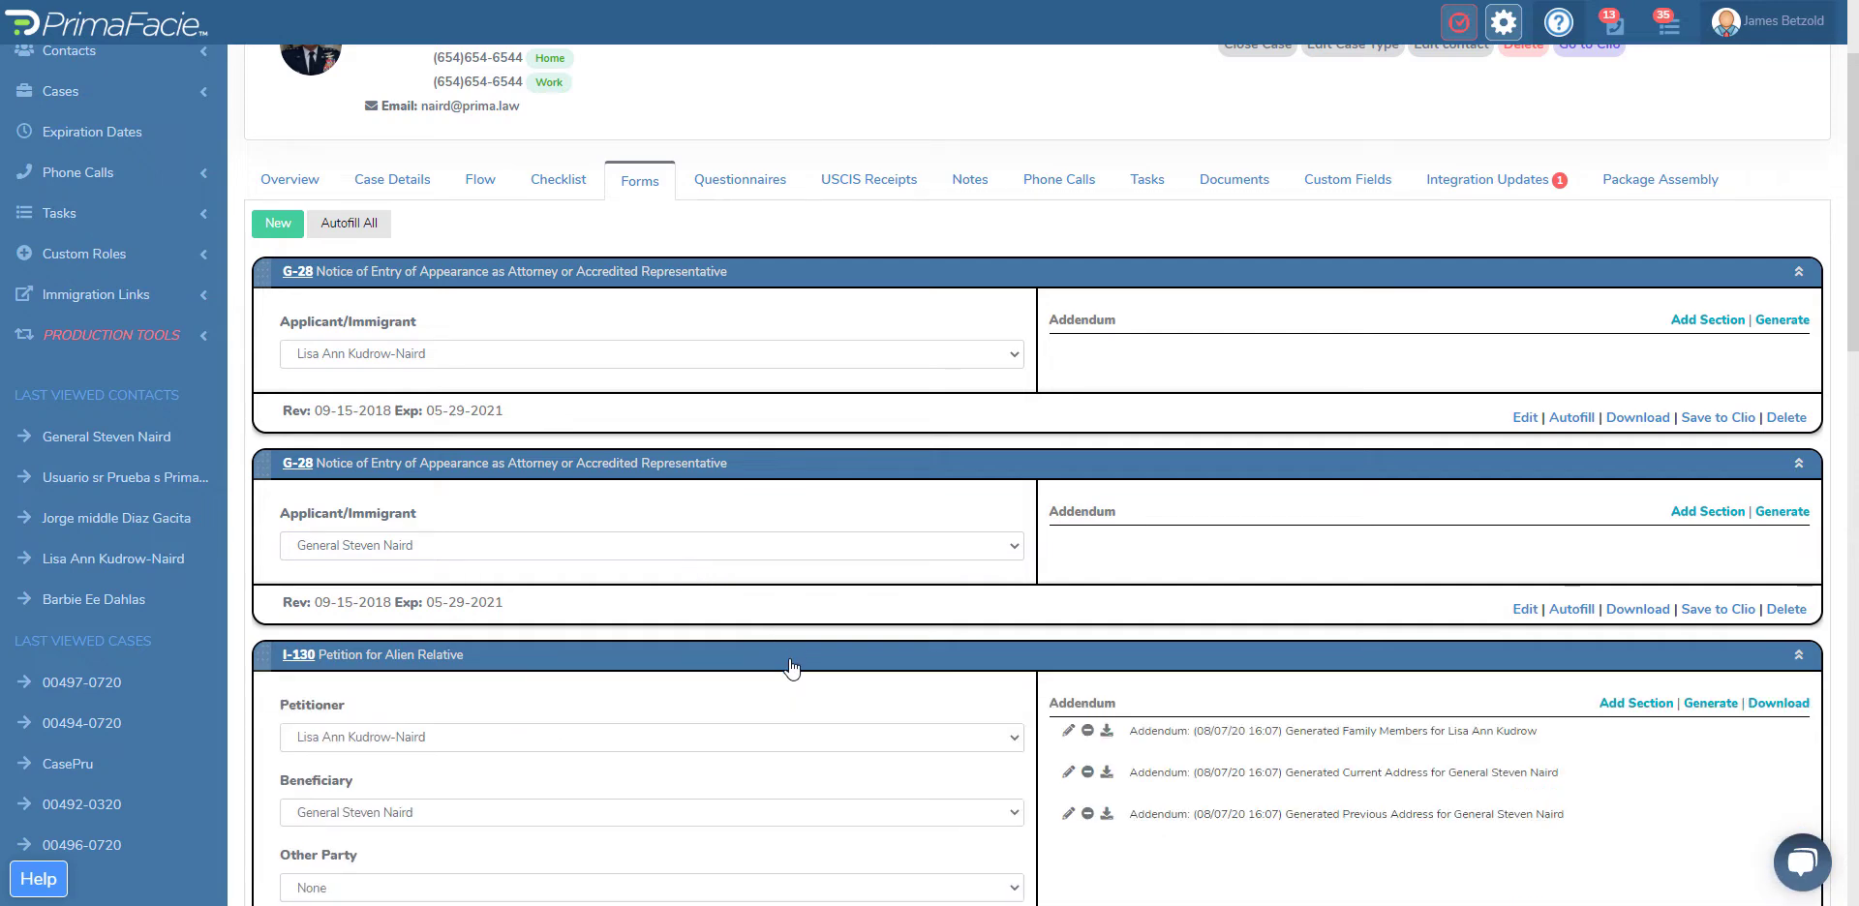
scroll(788, 664, down, 2)
scroll(790, 666, up, 4)
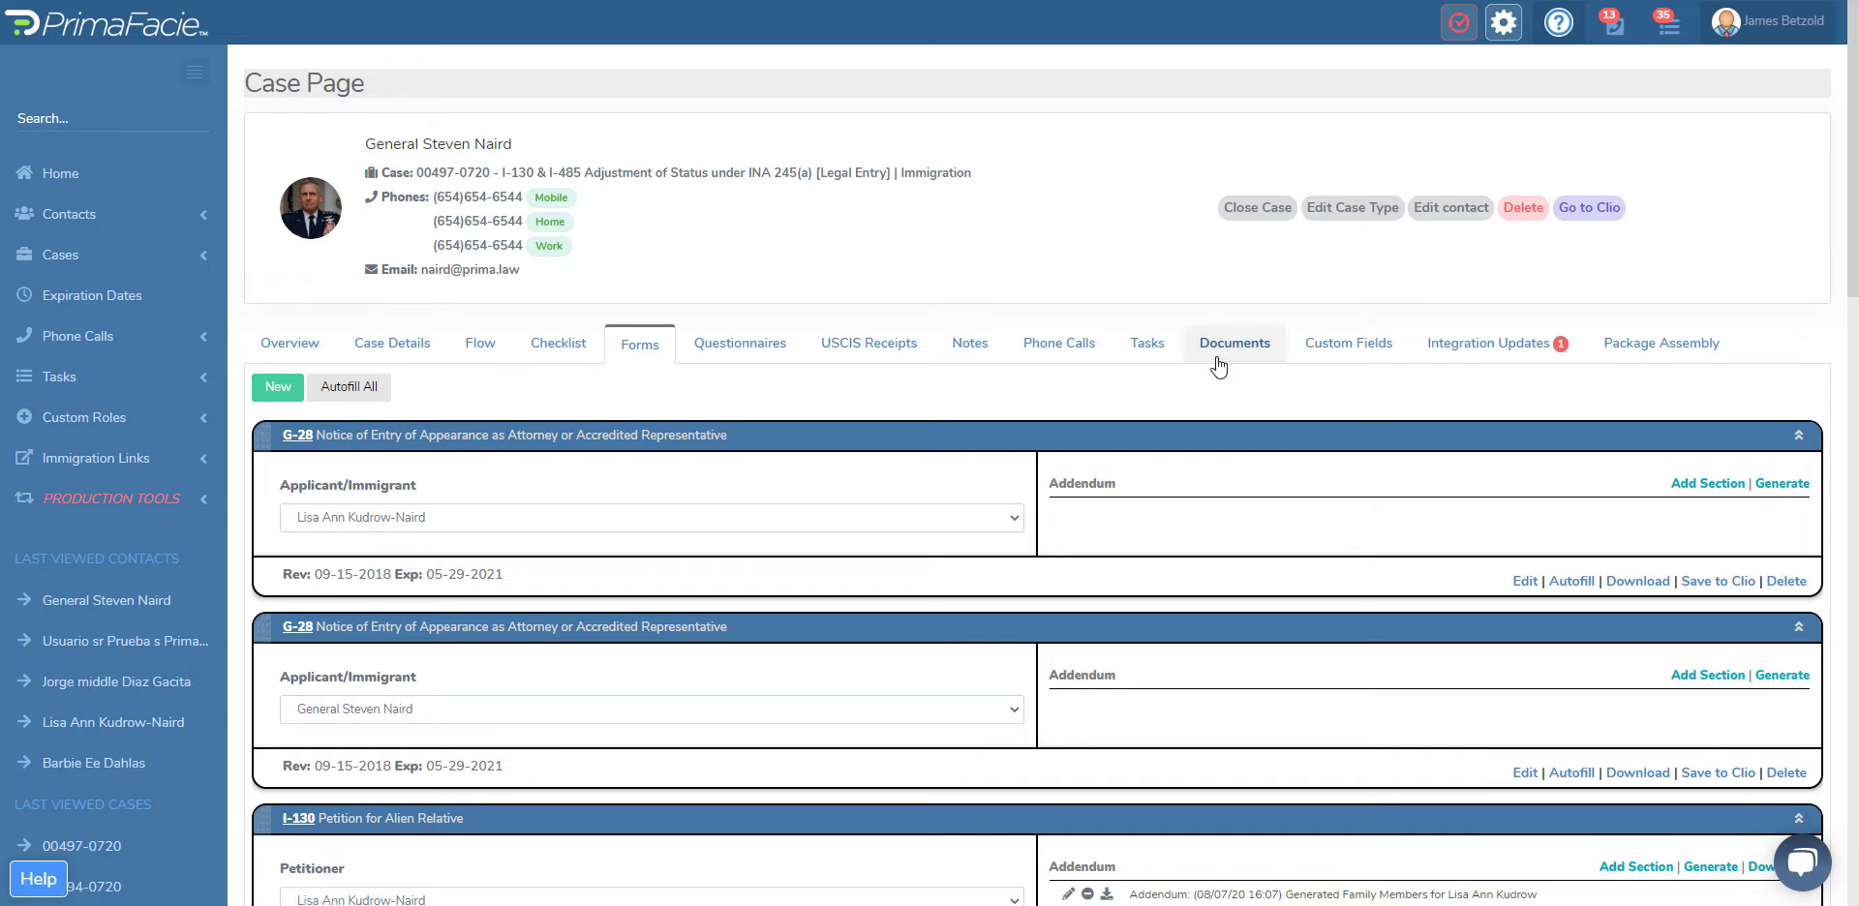
click(969, 346)
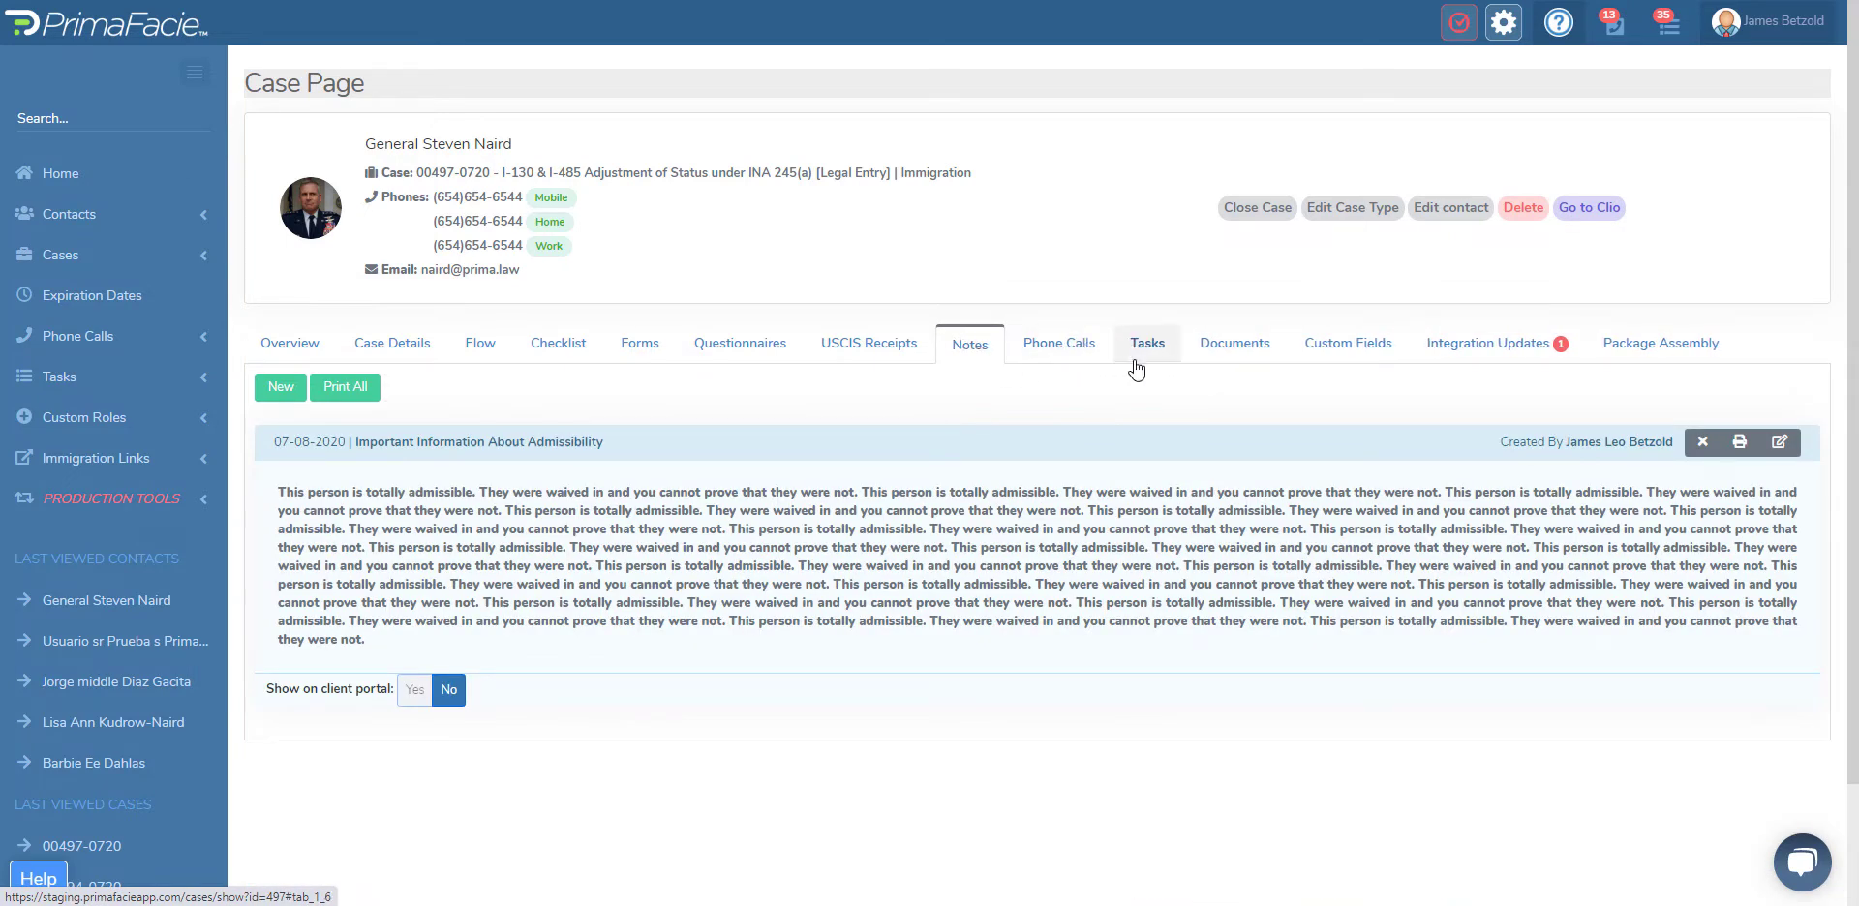
click(1257, 357)
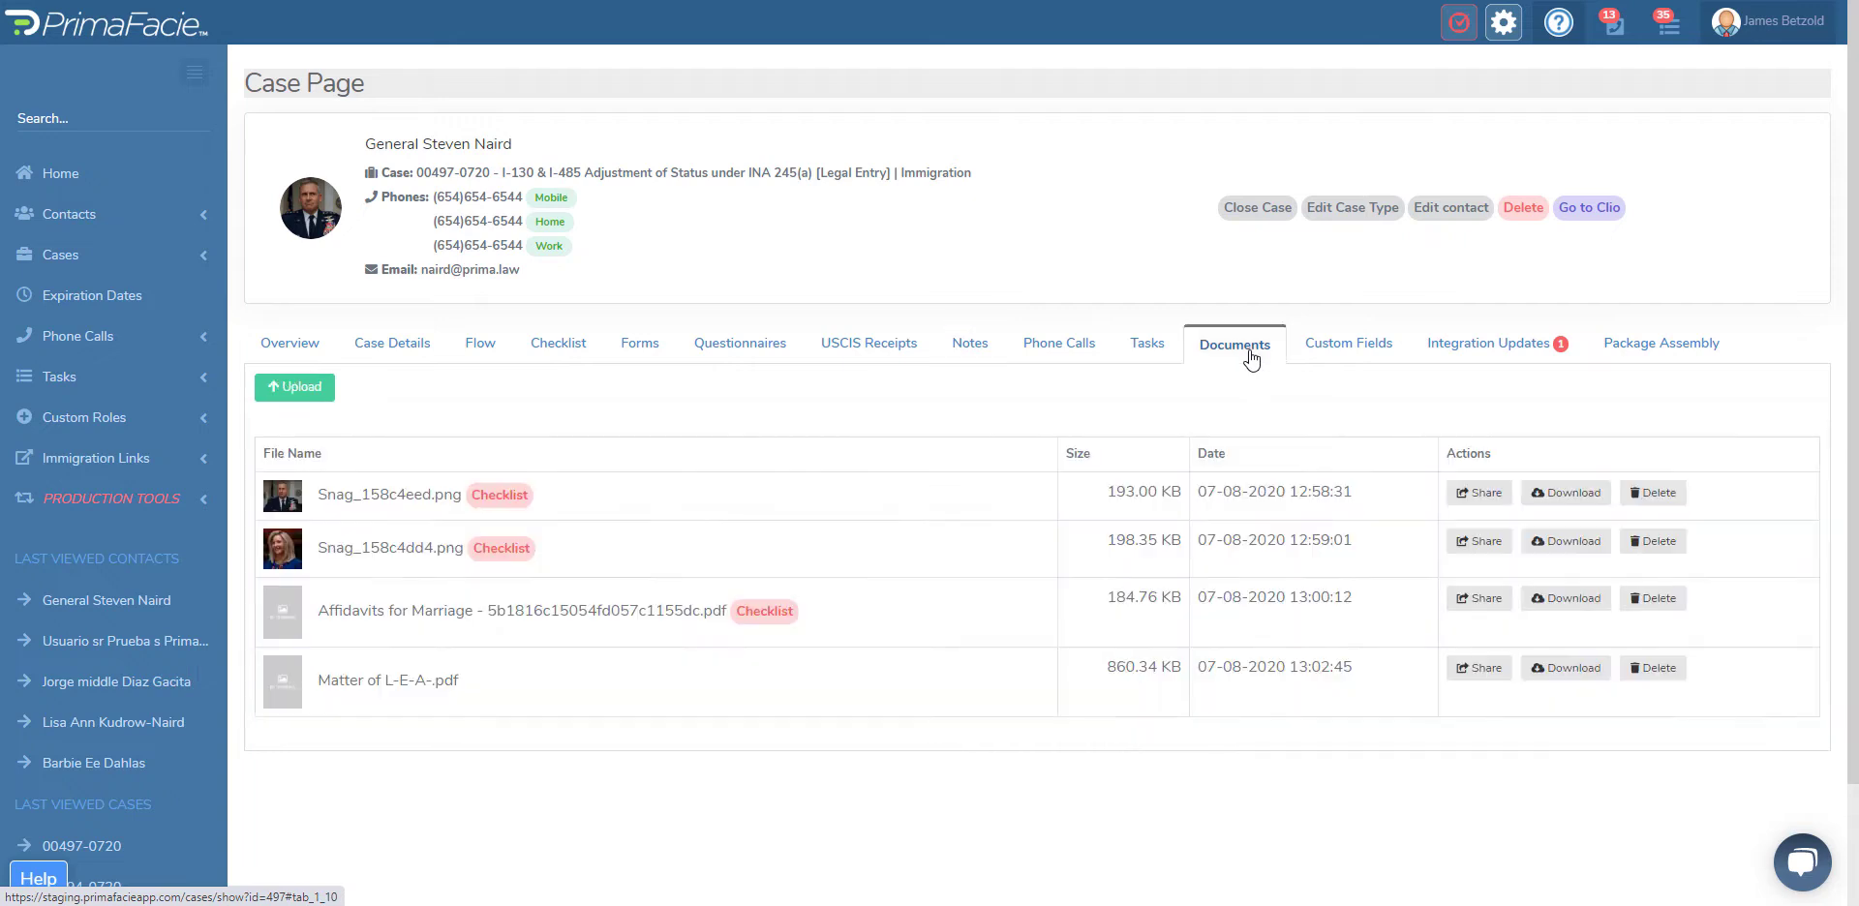
Step: Create a new assembly package for the case and expand its list of available forms
click(1674, 343)
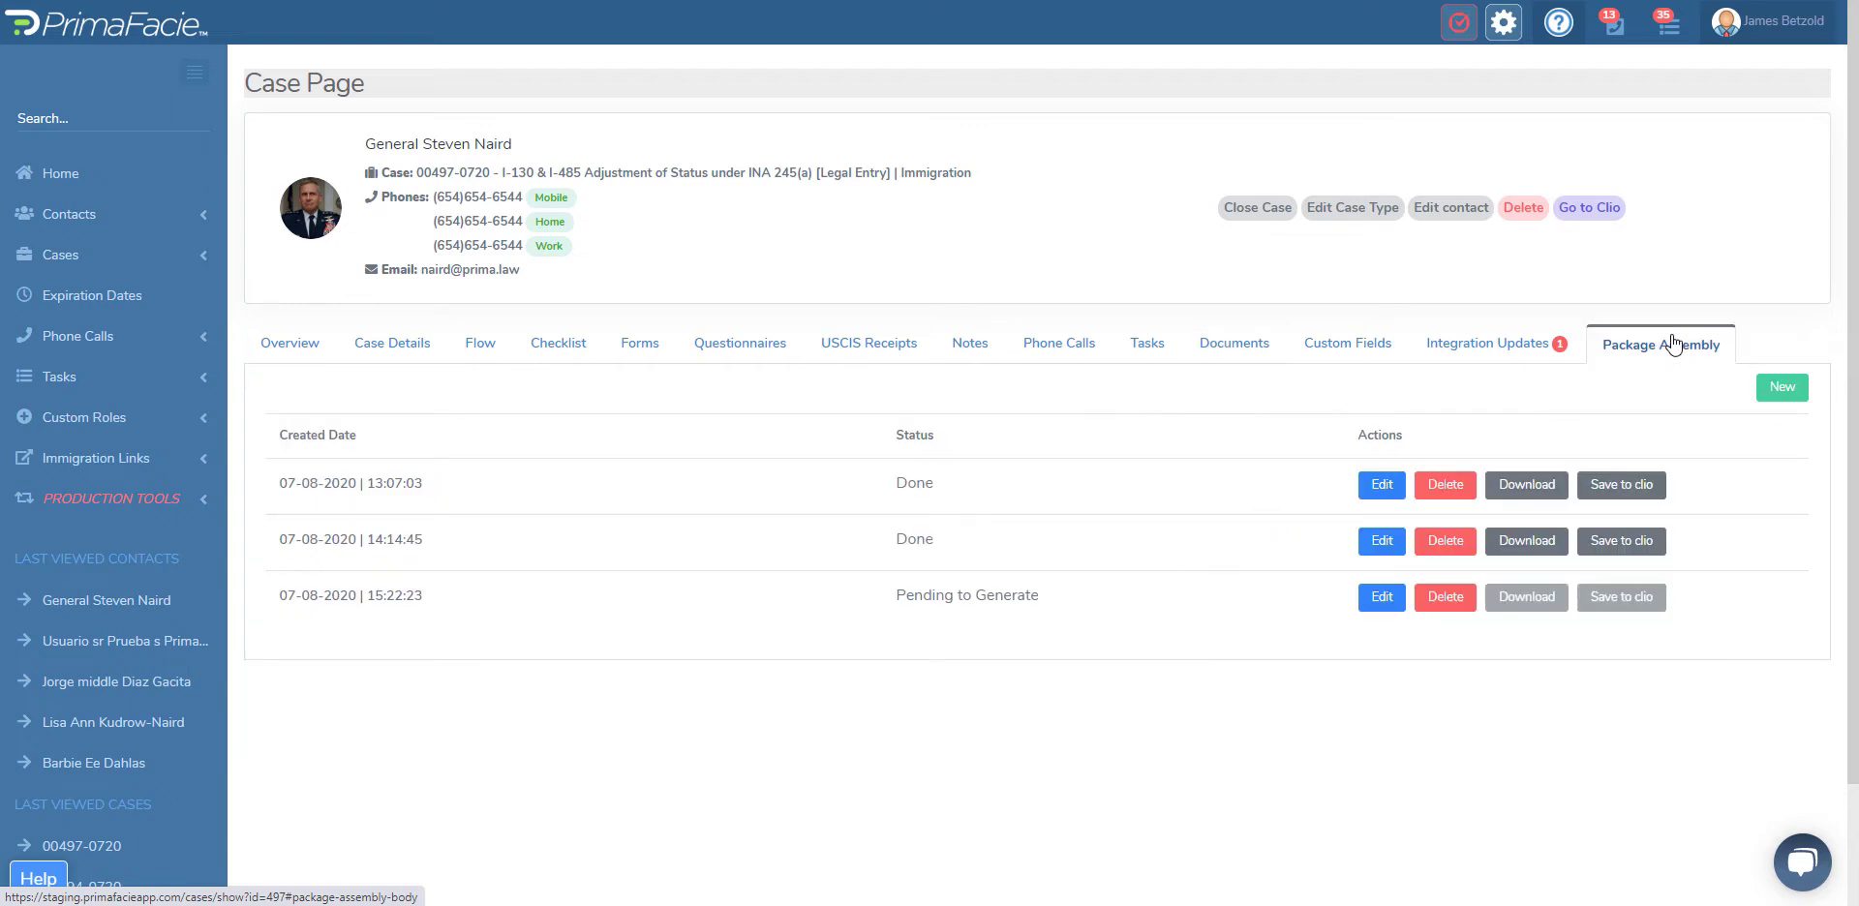
click(1779, 392)
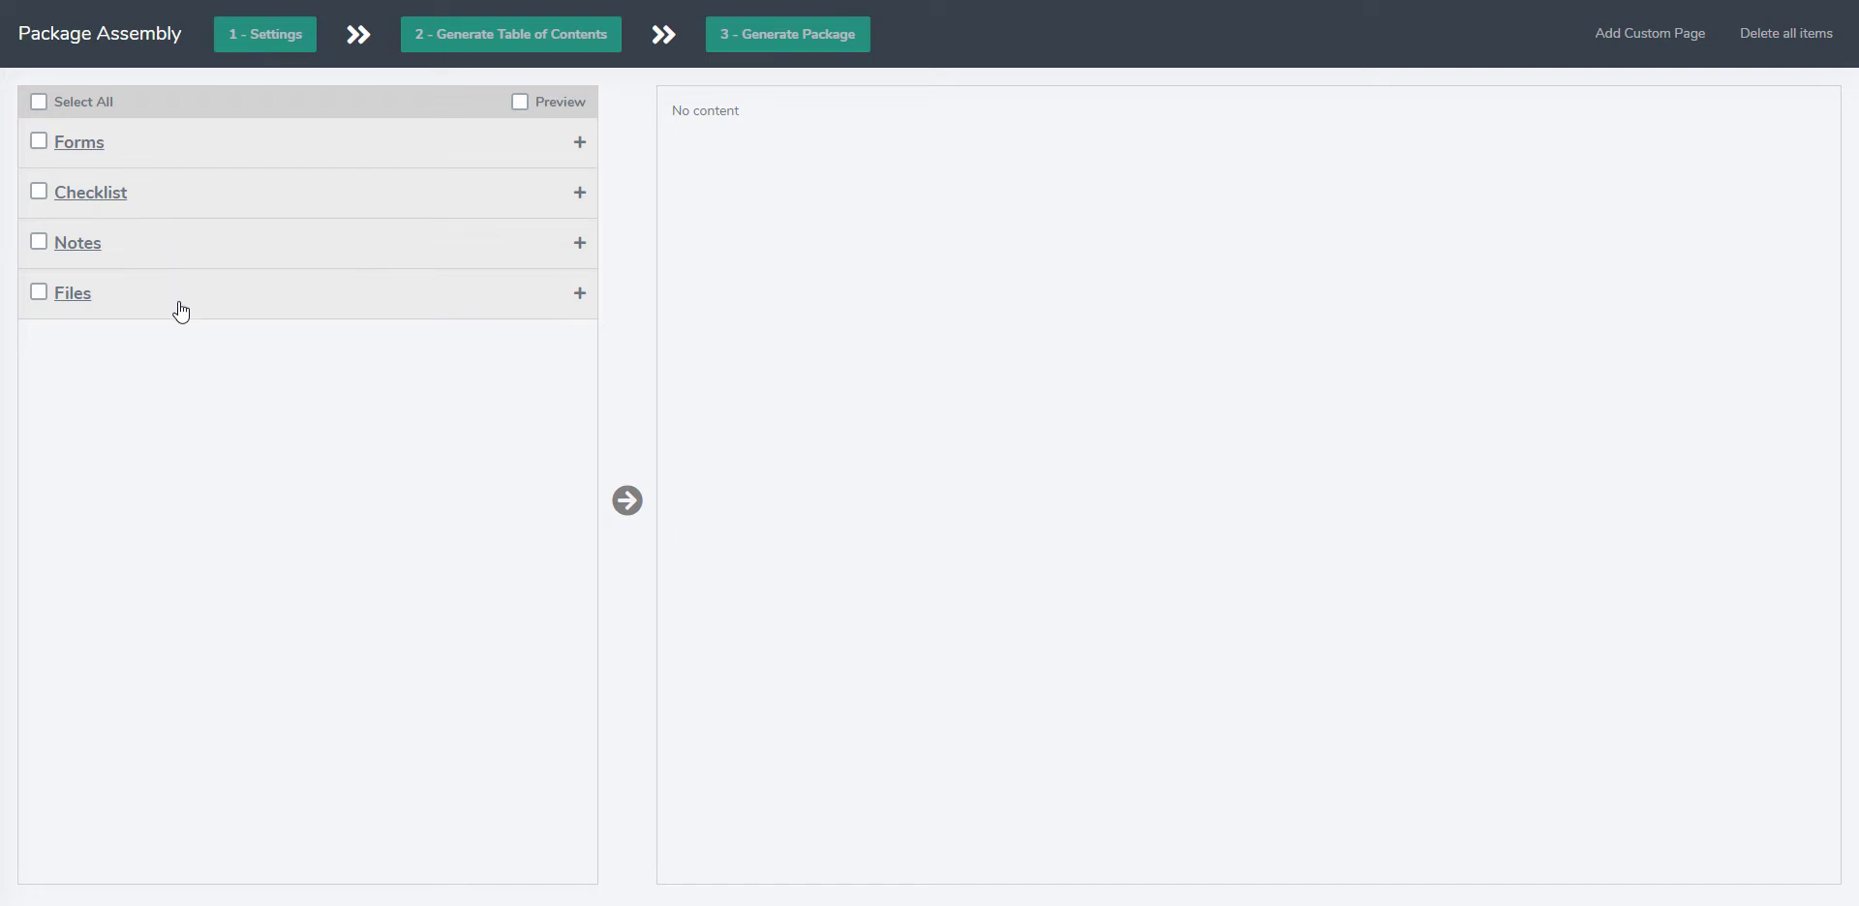
click(200, 143)
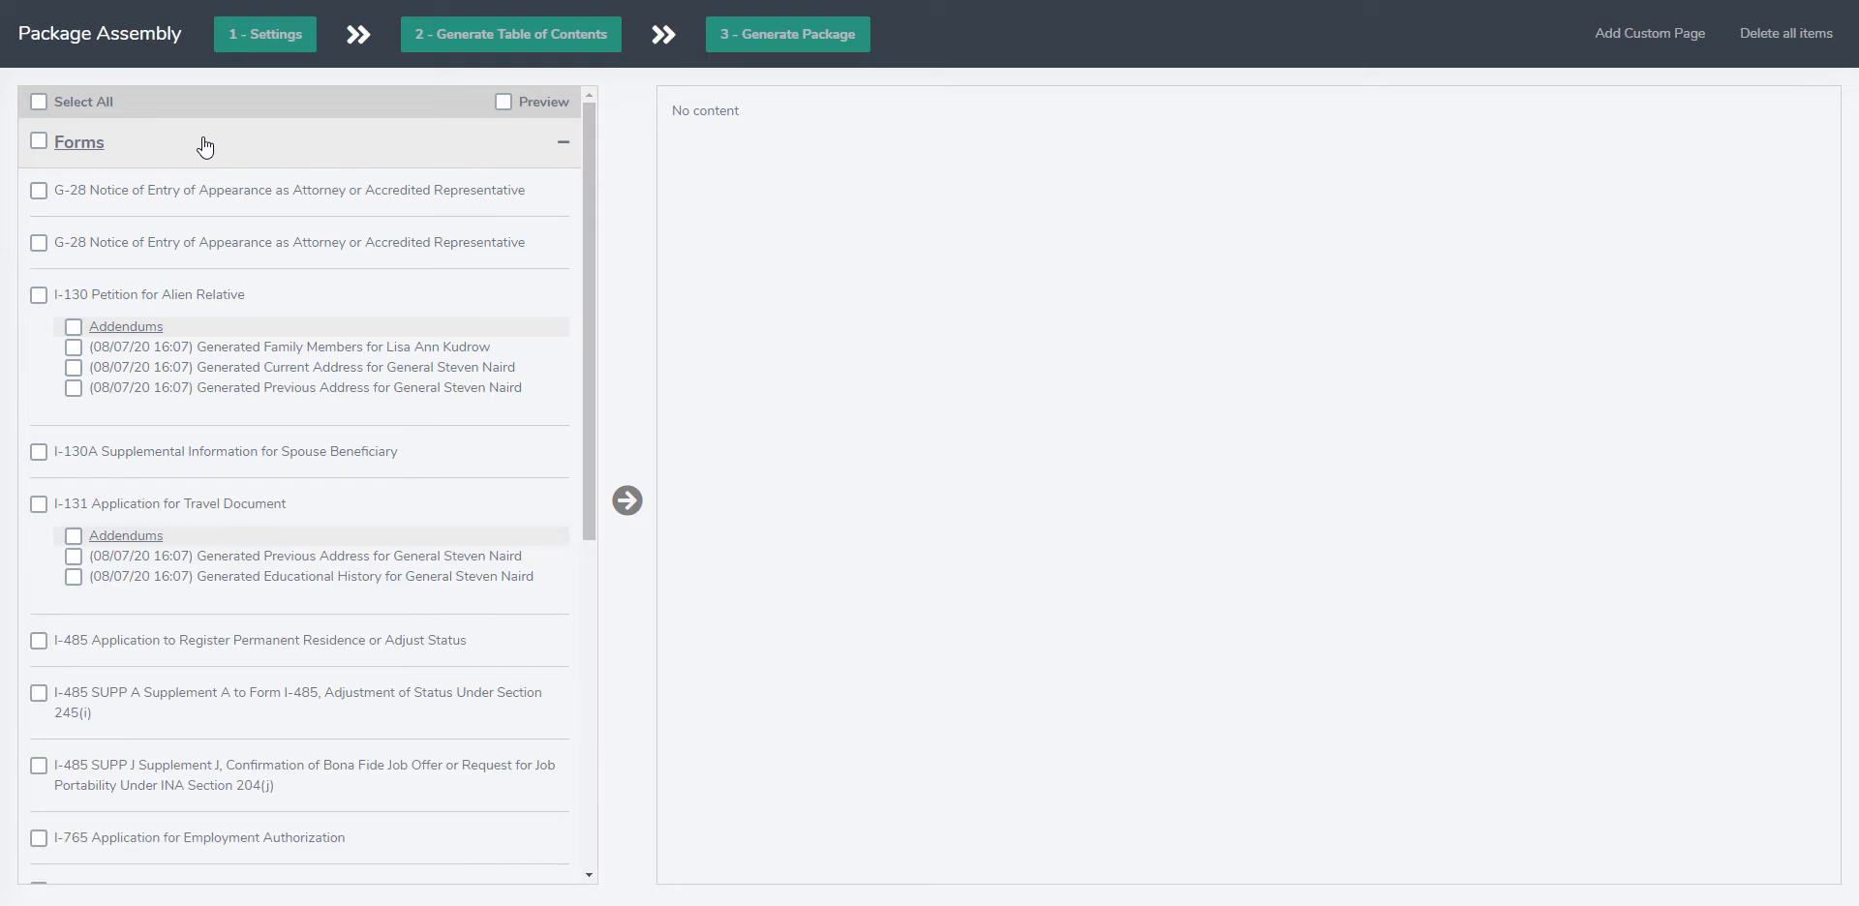
Step: Add both G-28 forms and the I-485 Application to Register Permanent Residence or Adjust Status to the package
click(39, 191)
click(627, 501)
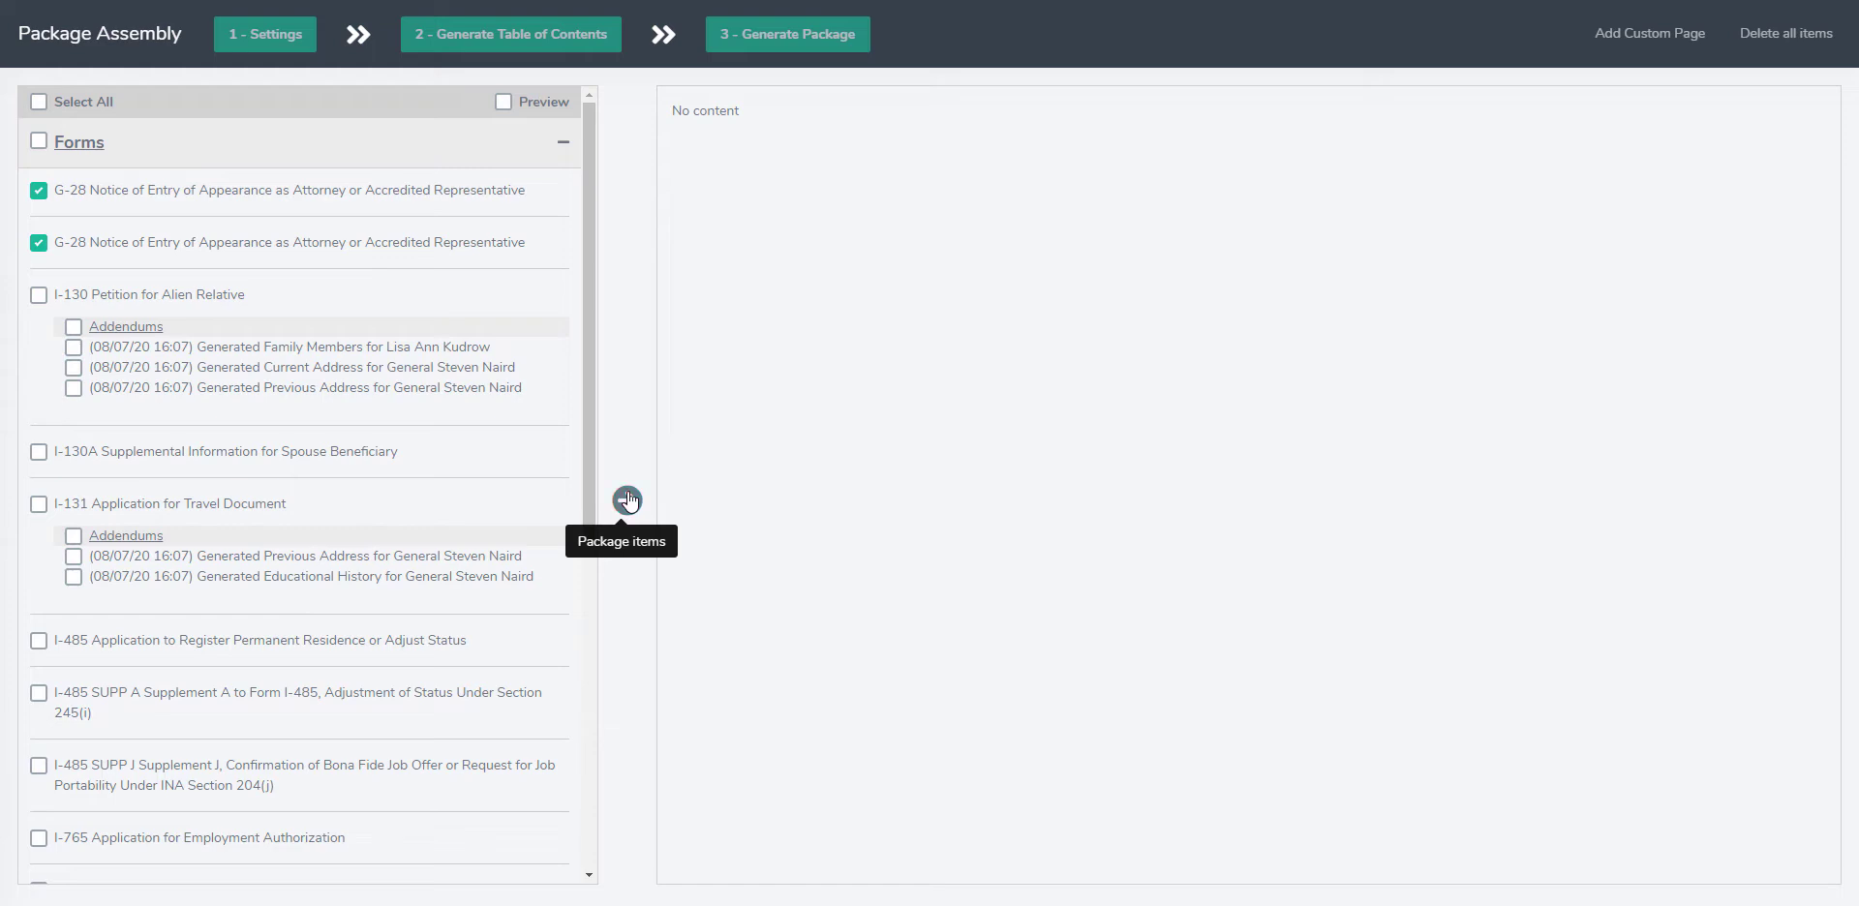
click(964, 505)
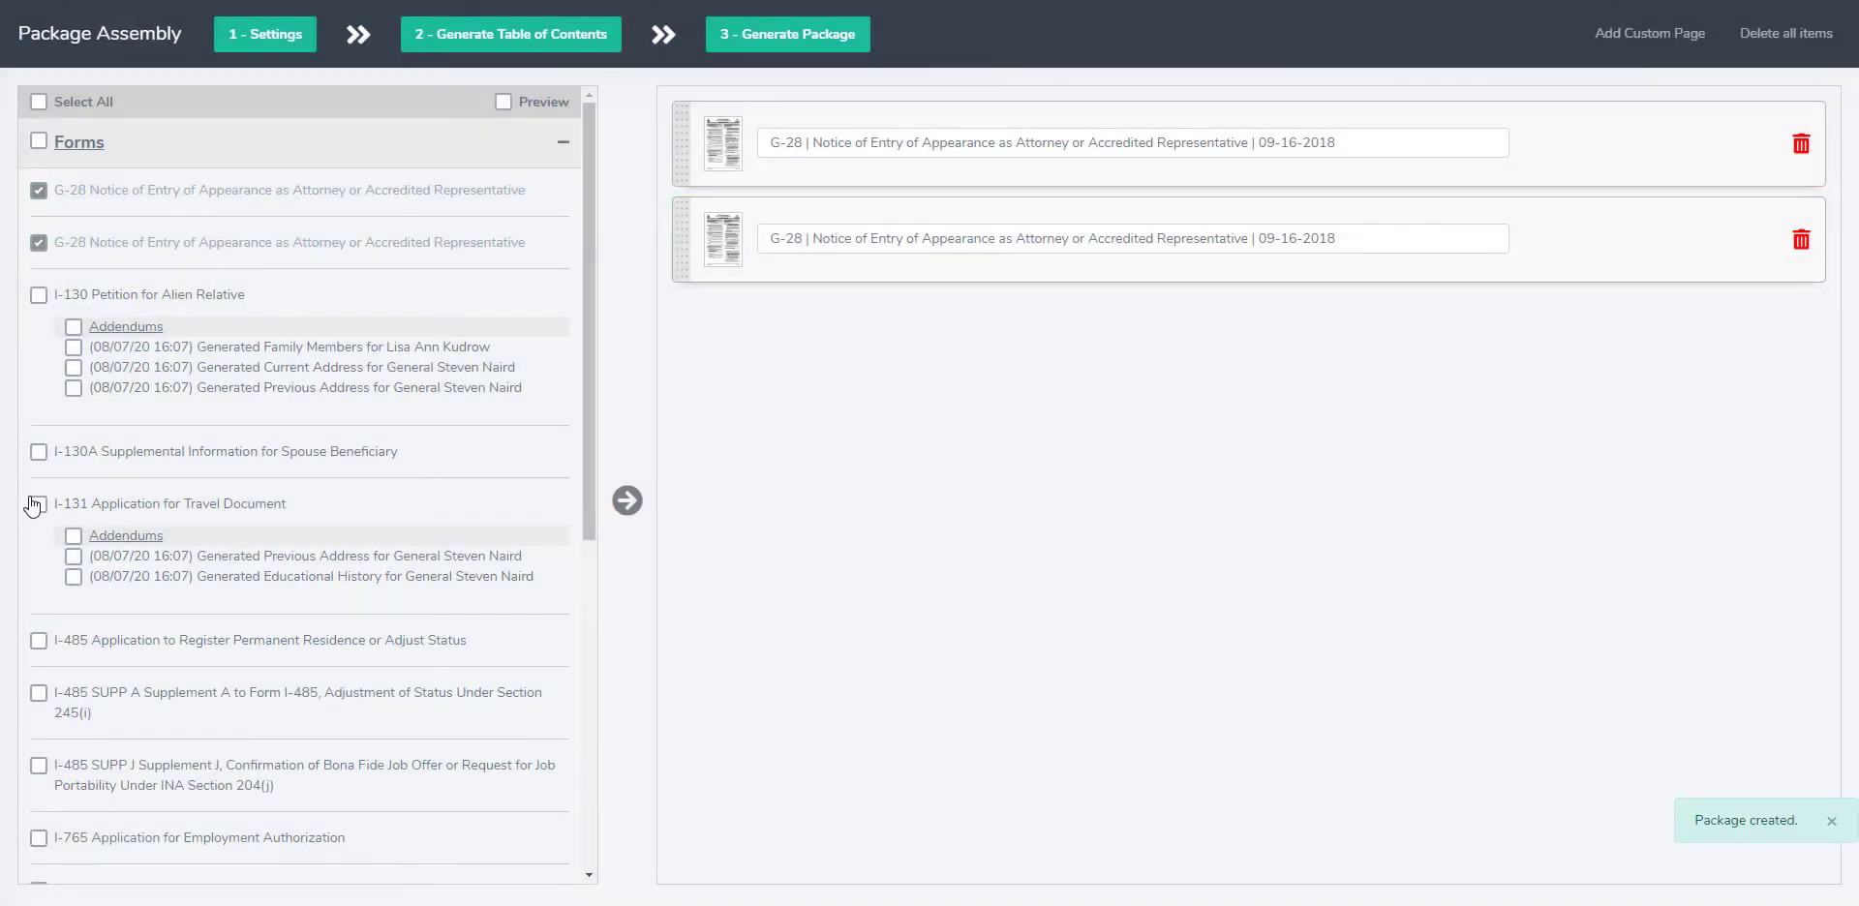
click(39, 641)
click(627, 500)
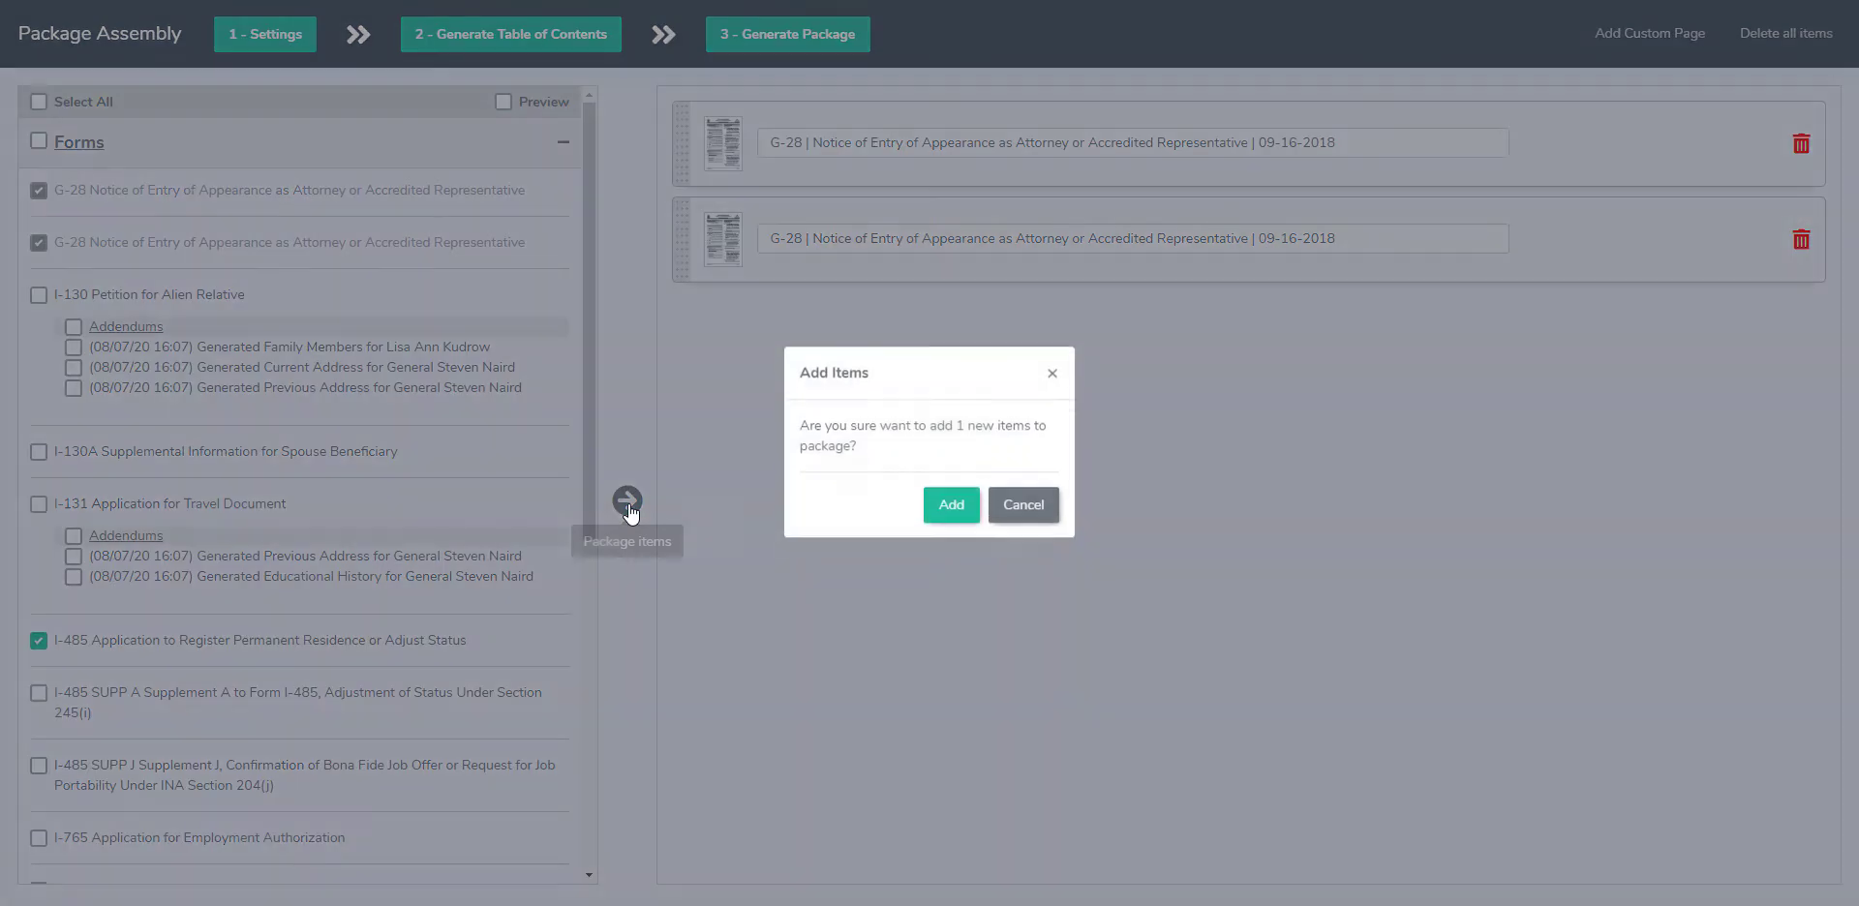
click(953, 506)
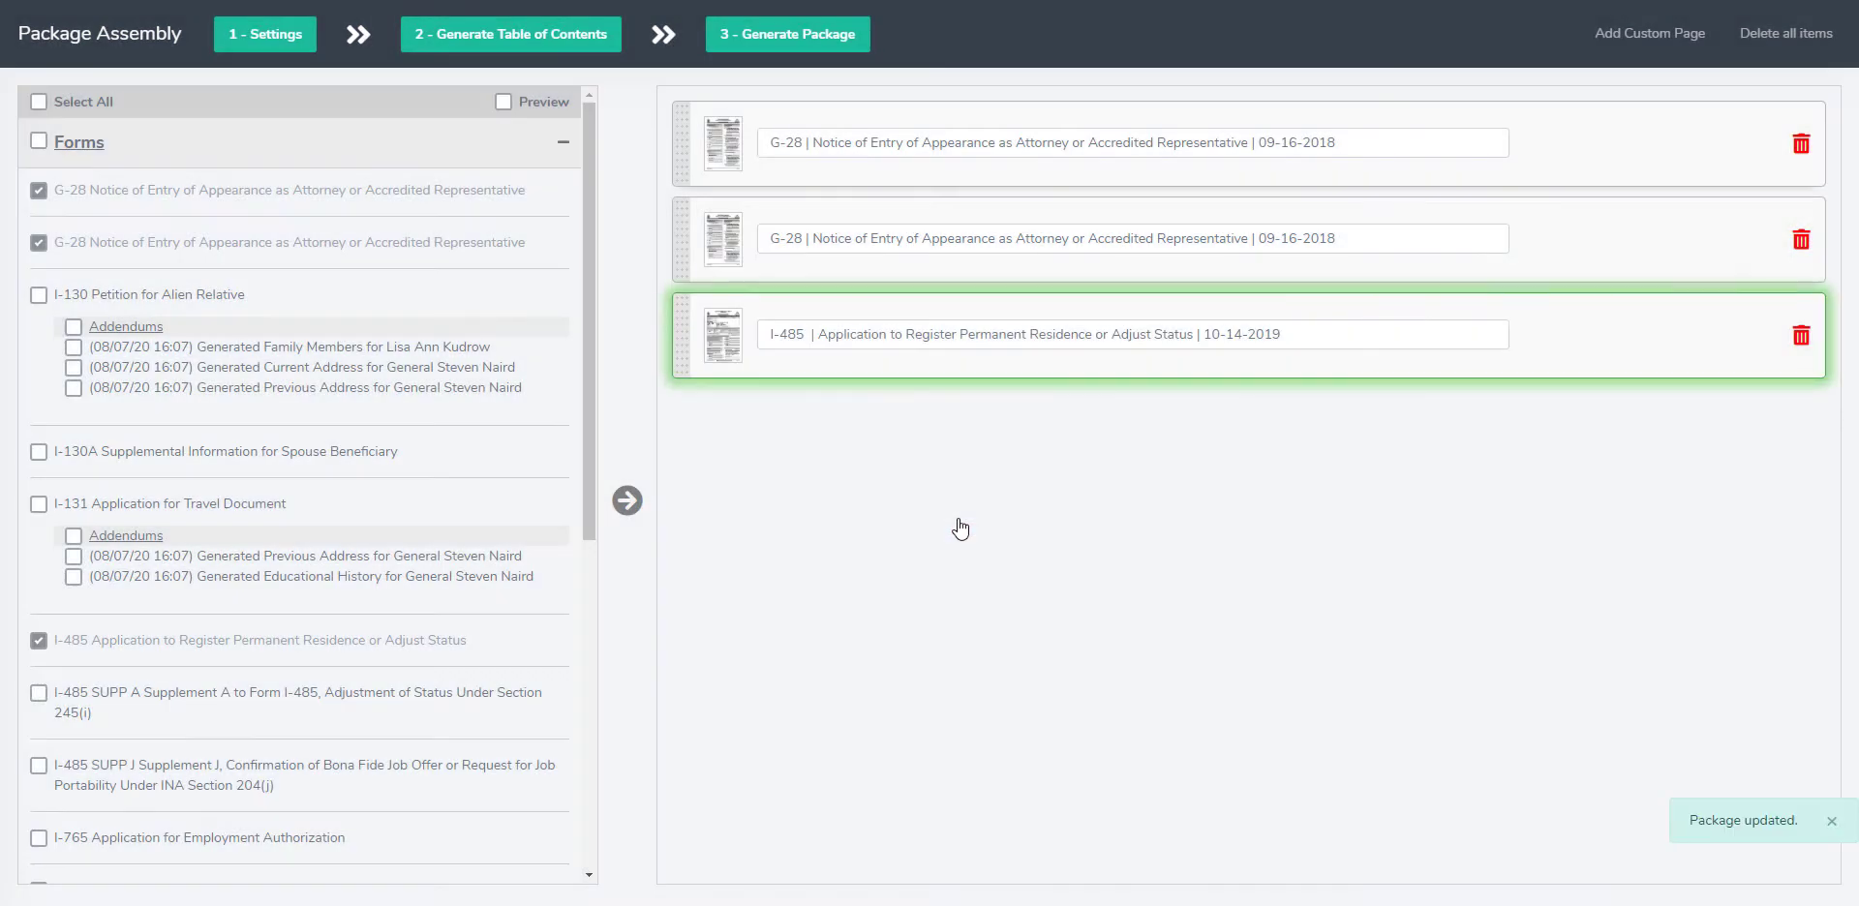
Step: Remove the I-485 form and both G-28 forms from the package
click(1801, 339)
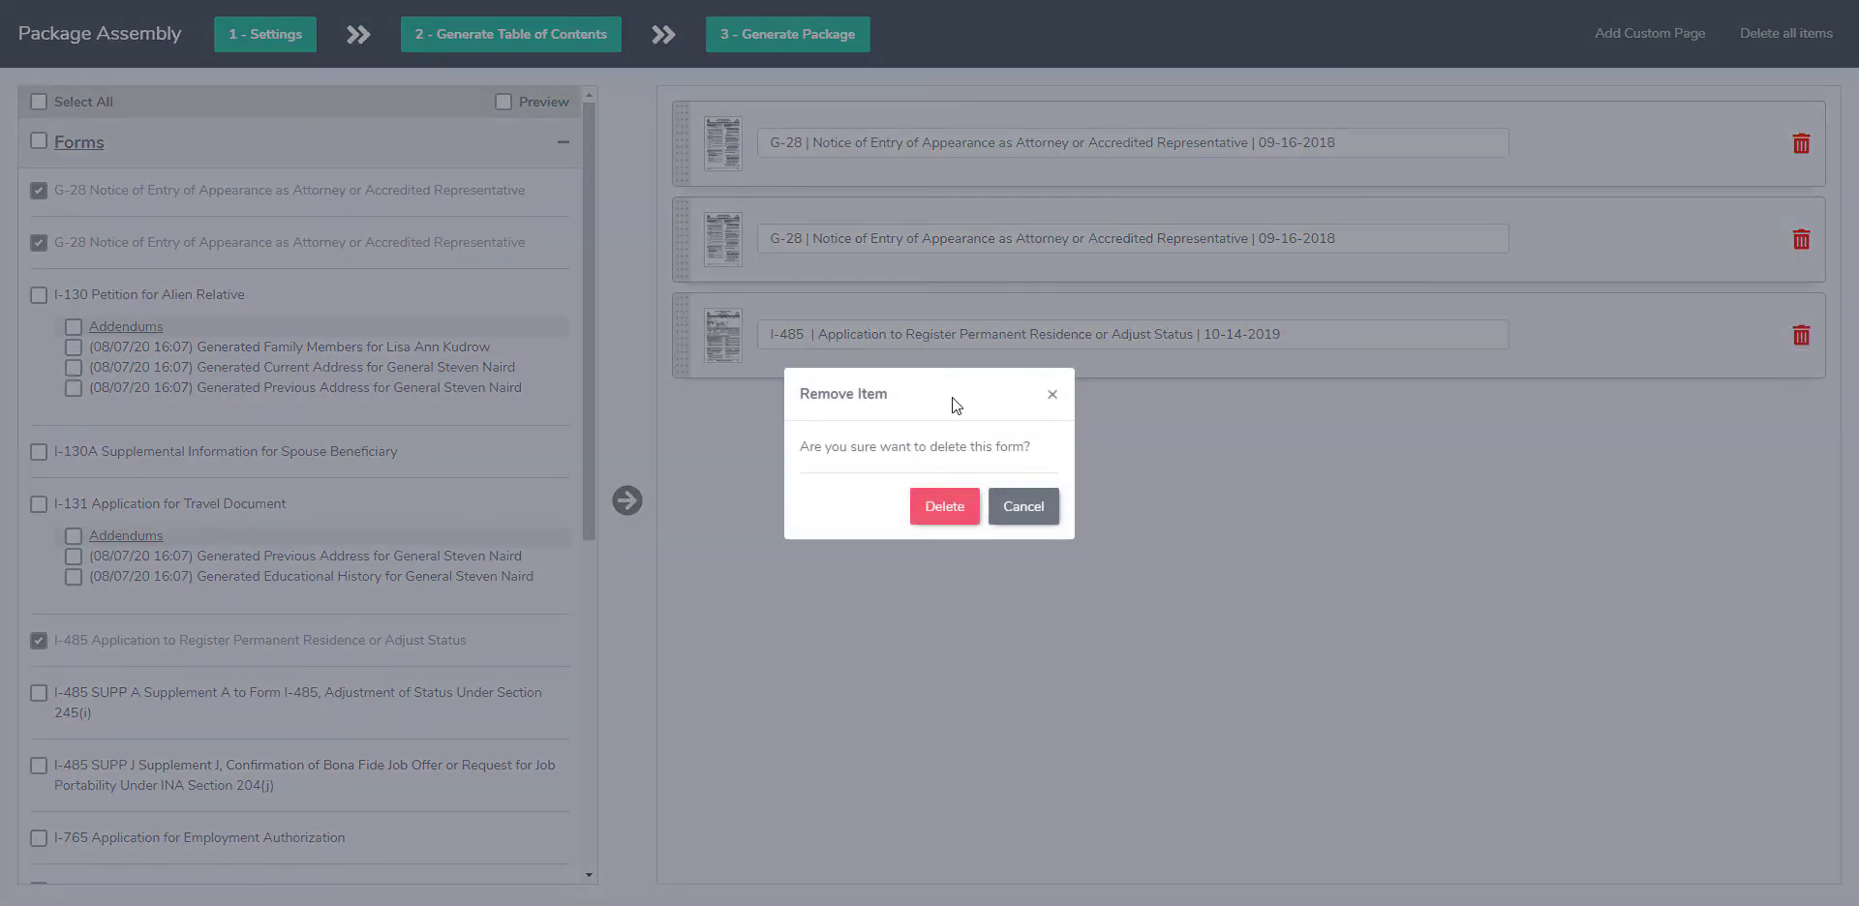
click(949, 523)
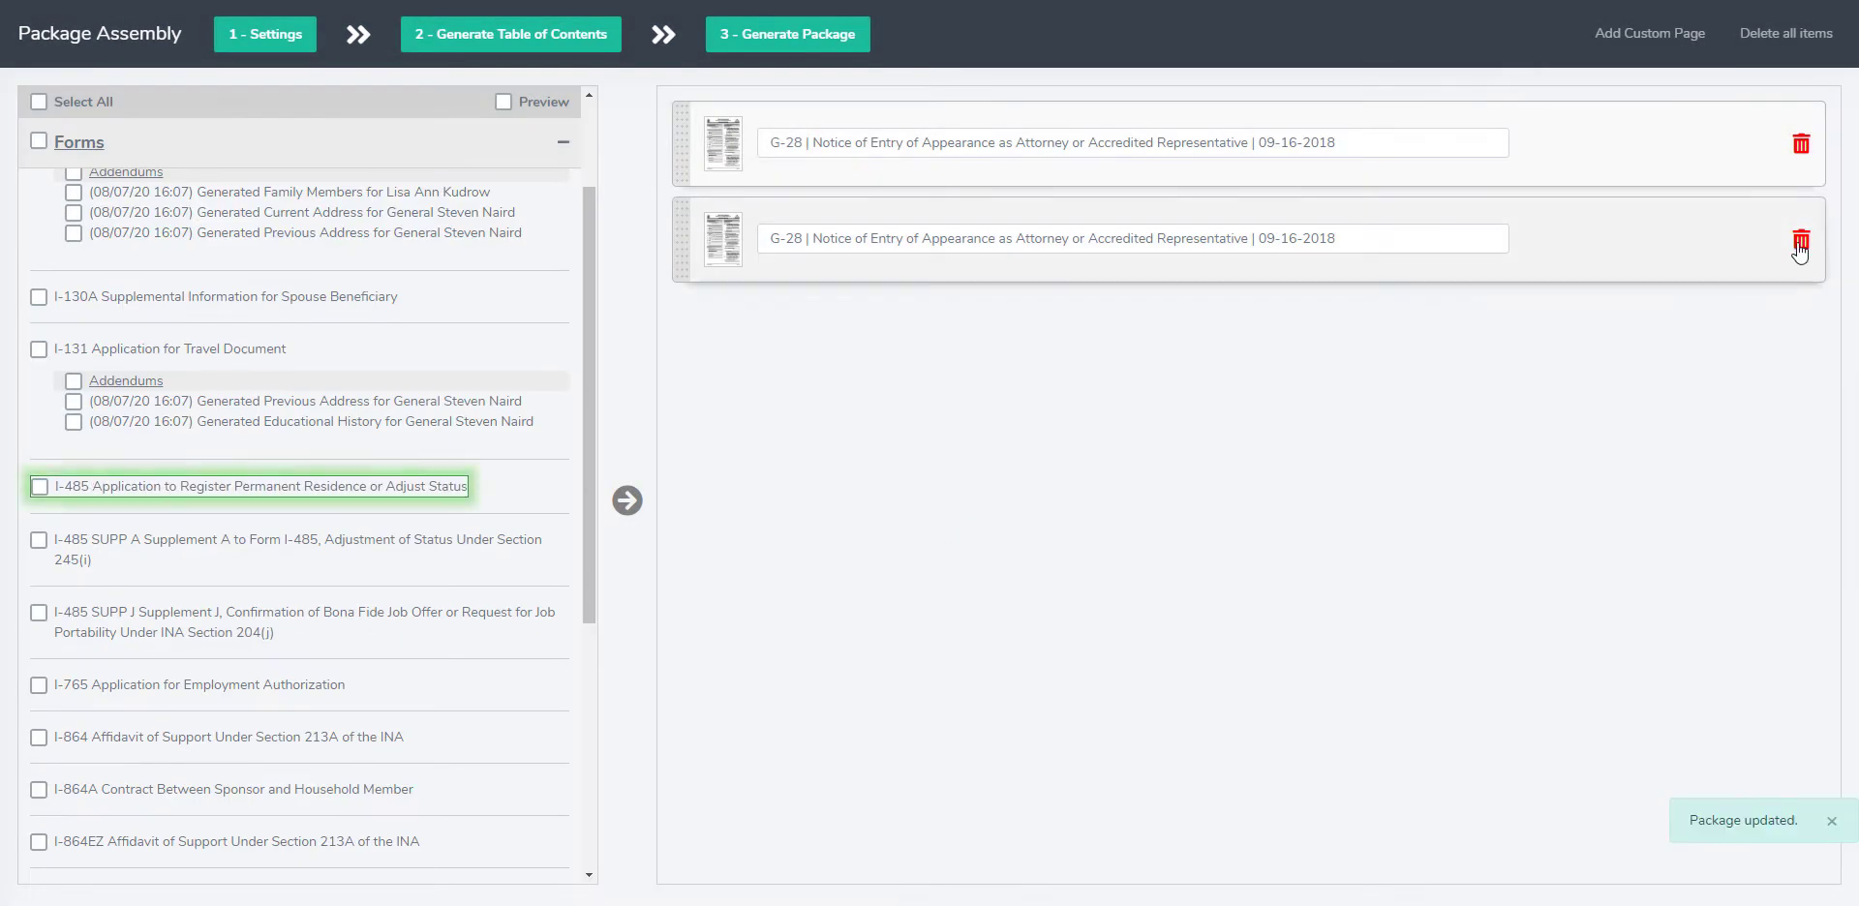
click(1801, 239)
click(944, 504)
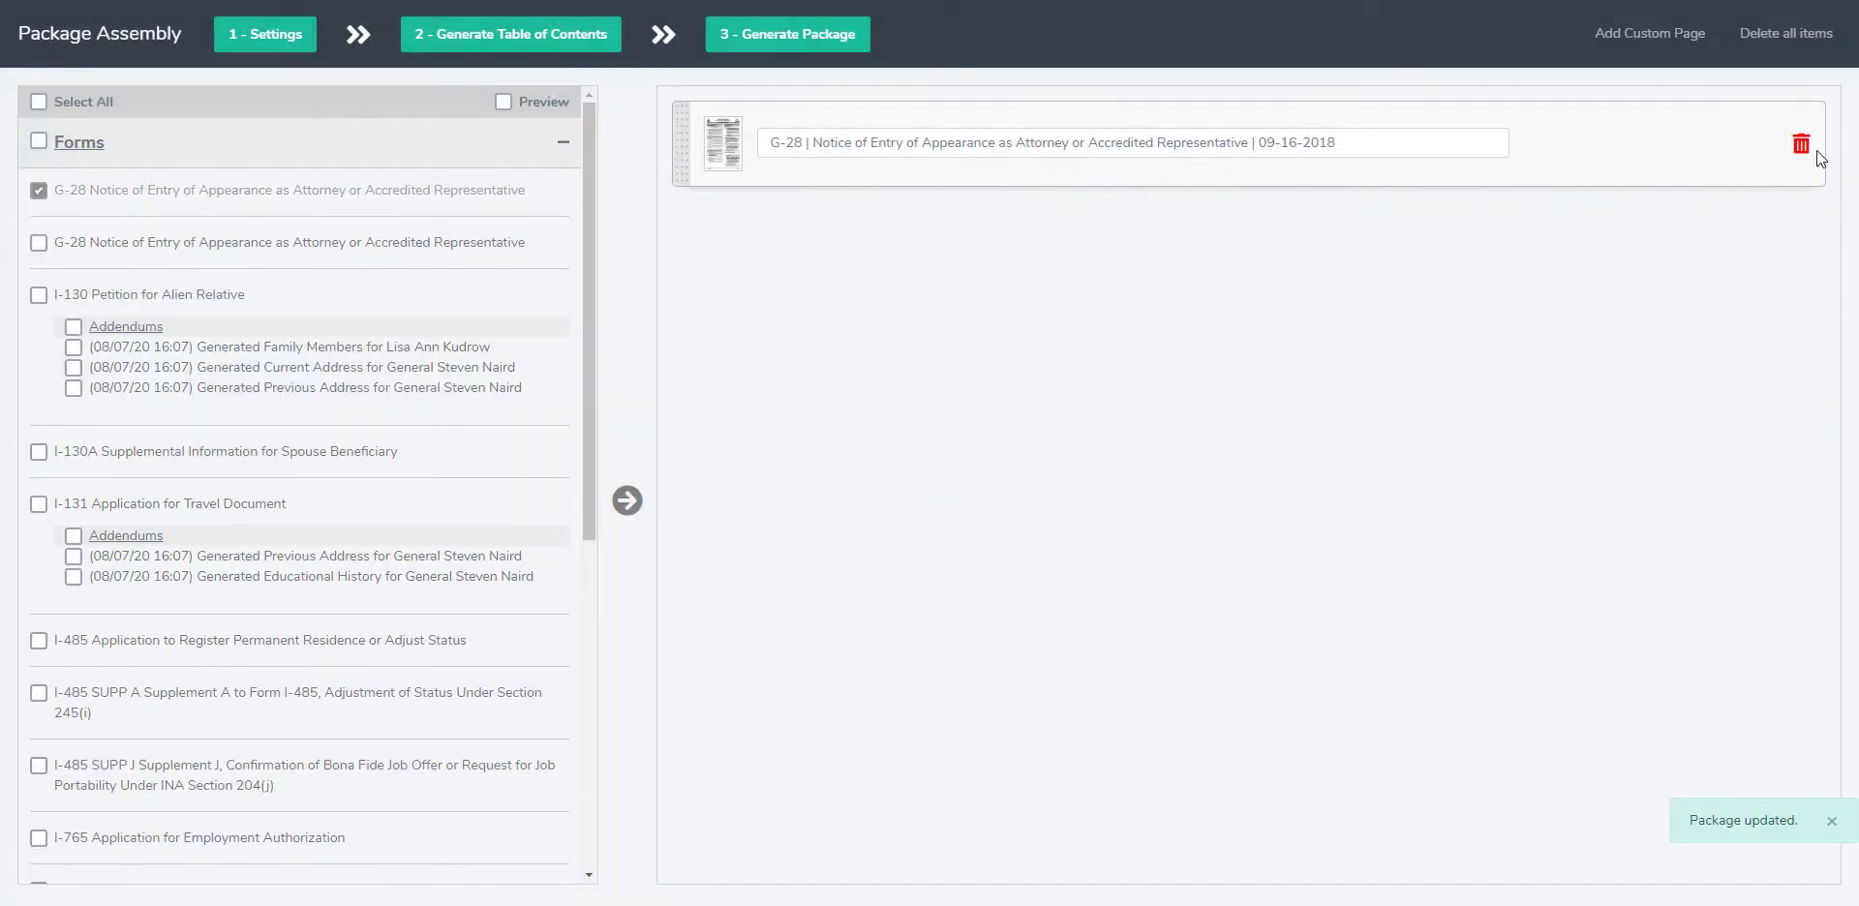
click(1801, 145)
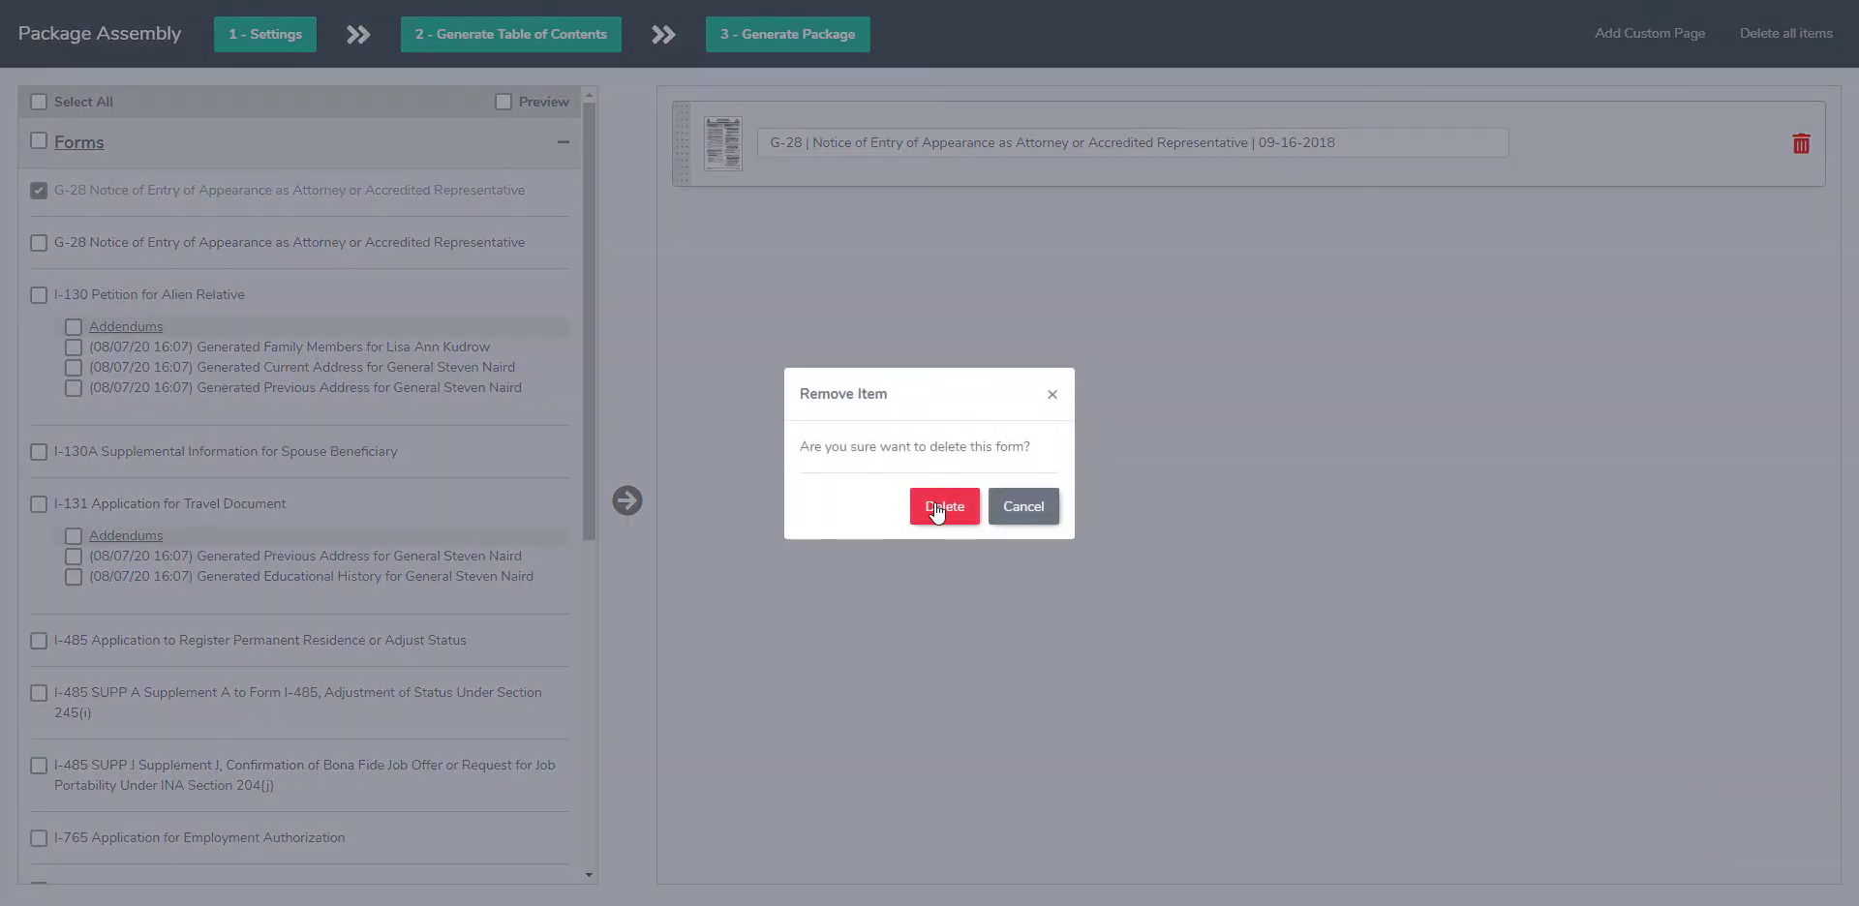
click(945, 504)
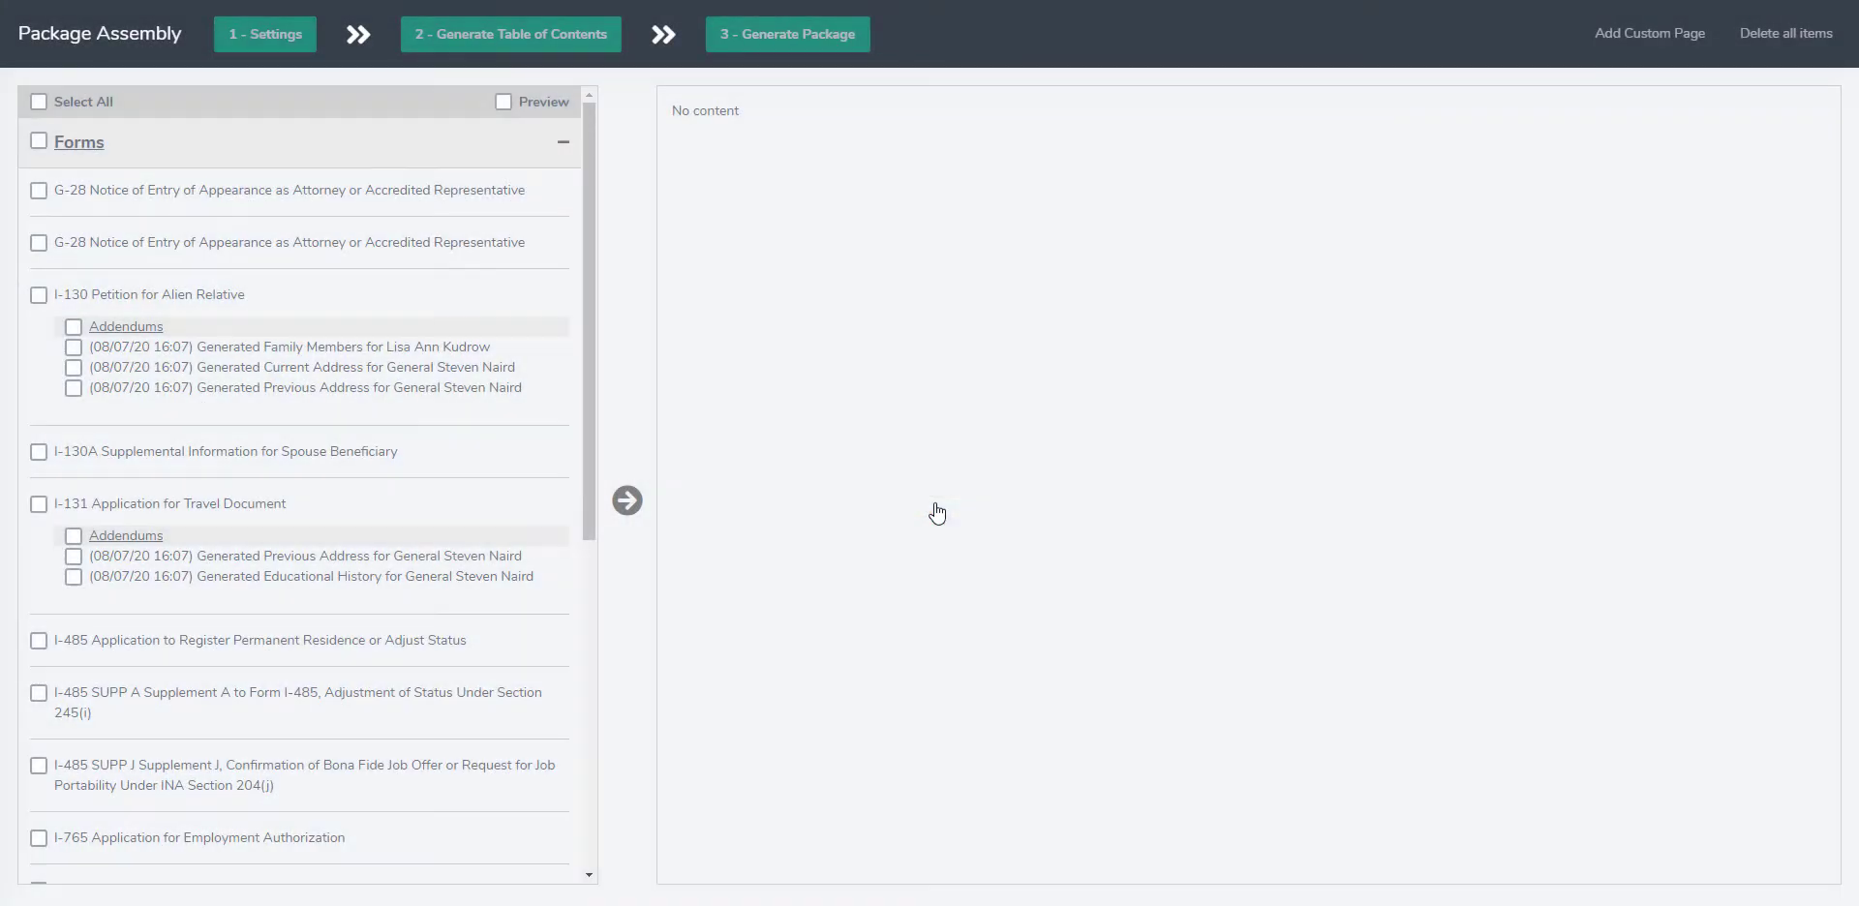
Step: Select all forms with their addendums and all checklist items with their files for the package
click(39, 147)
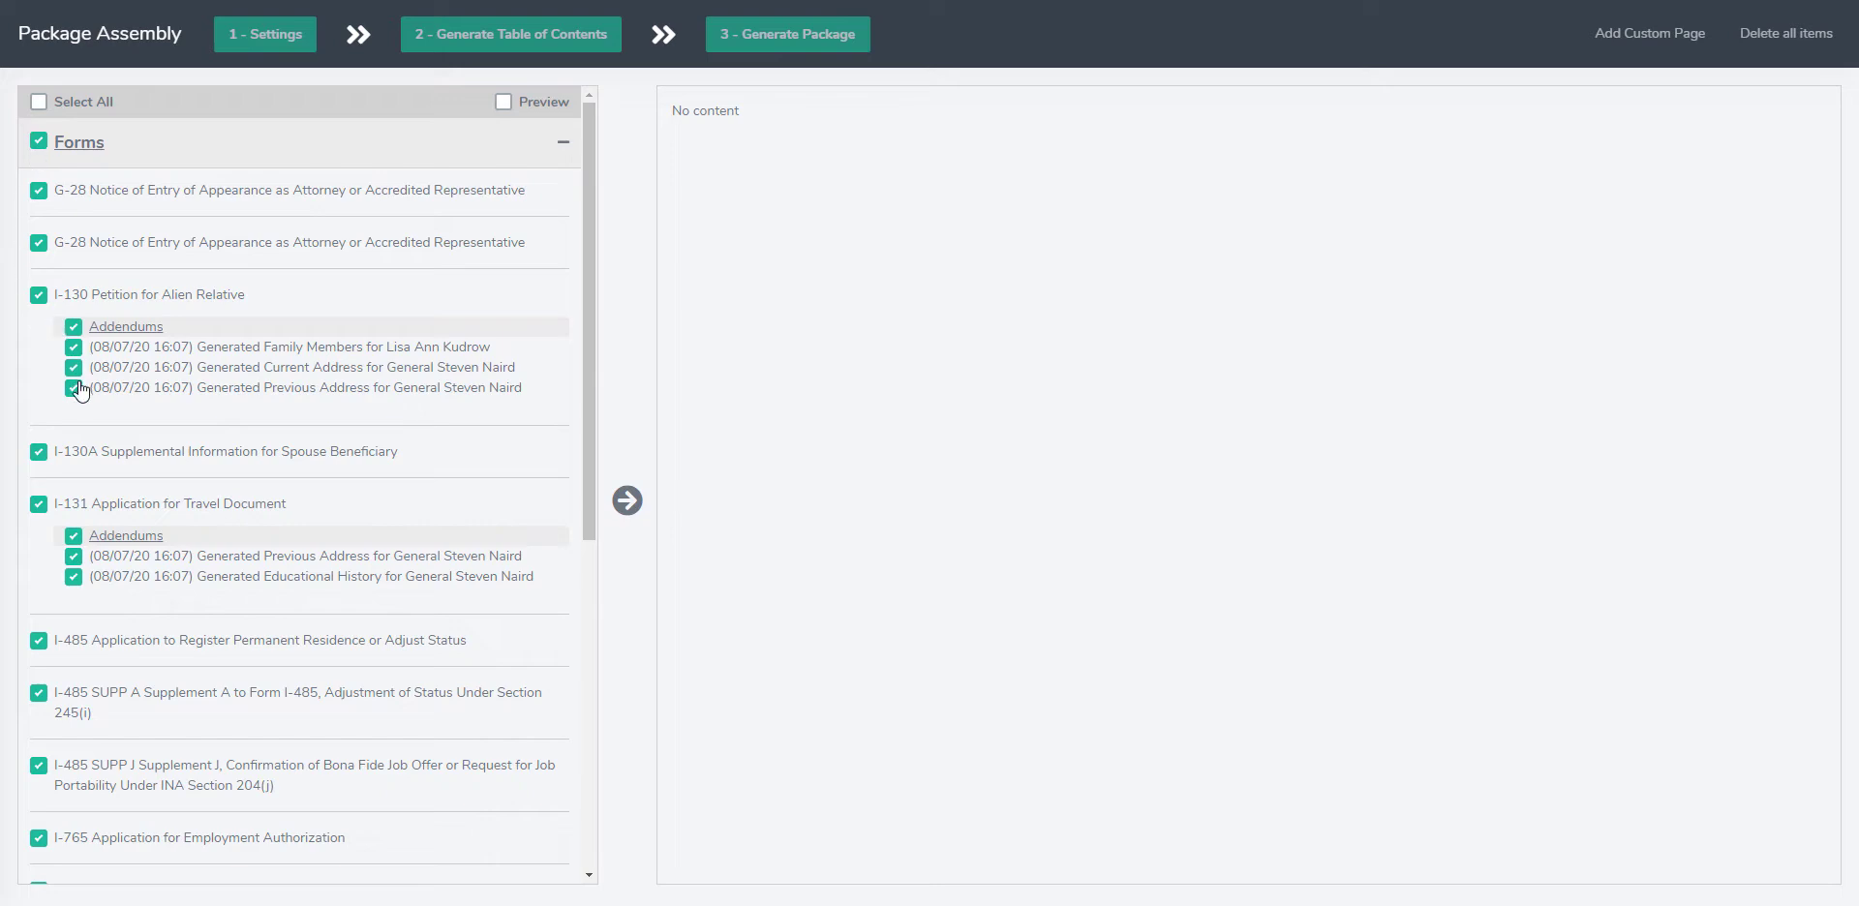
scroll(327, 310, down, 4)
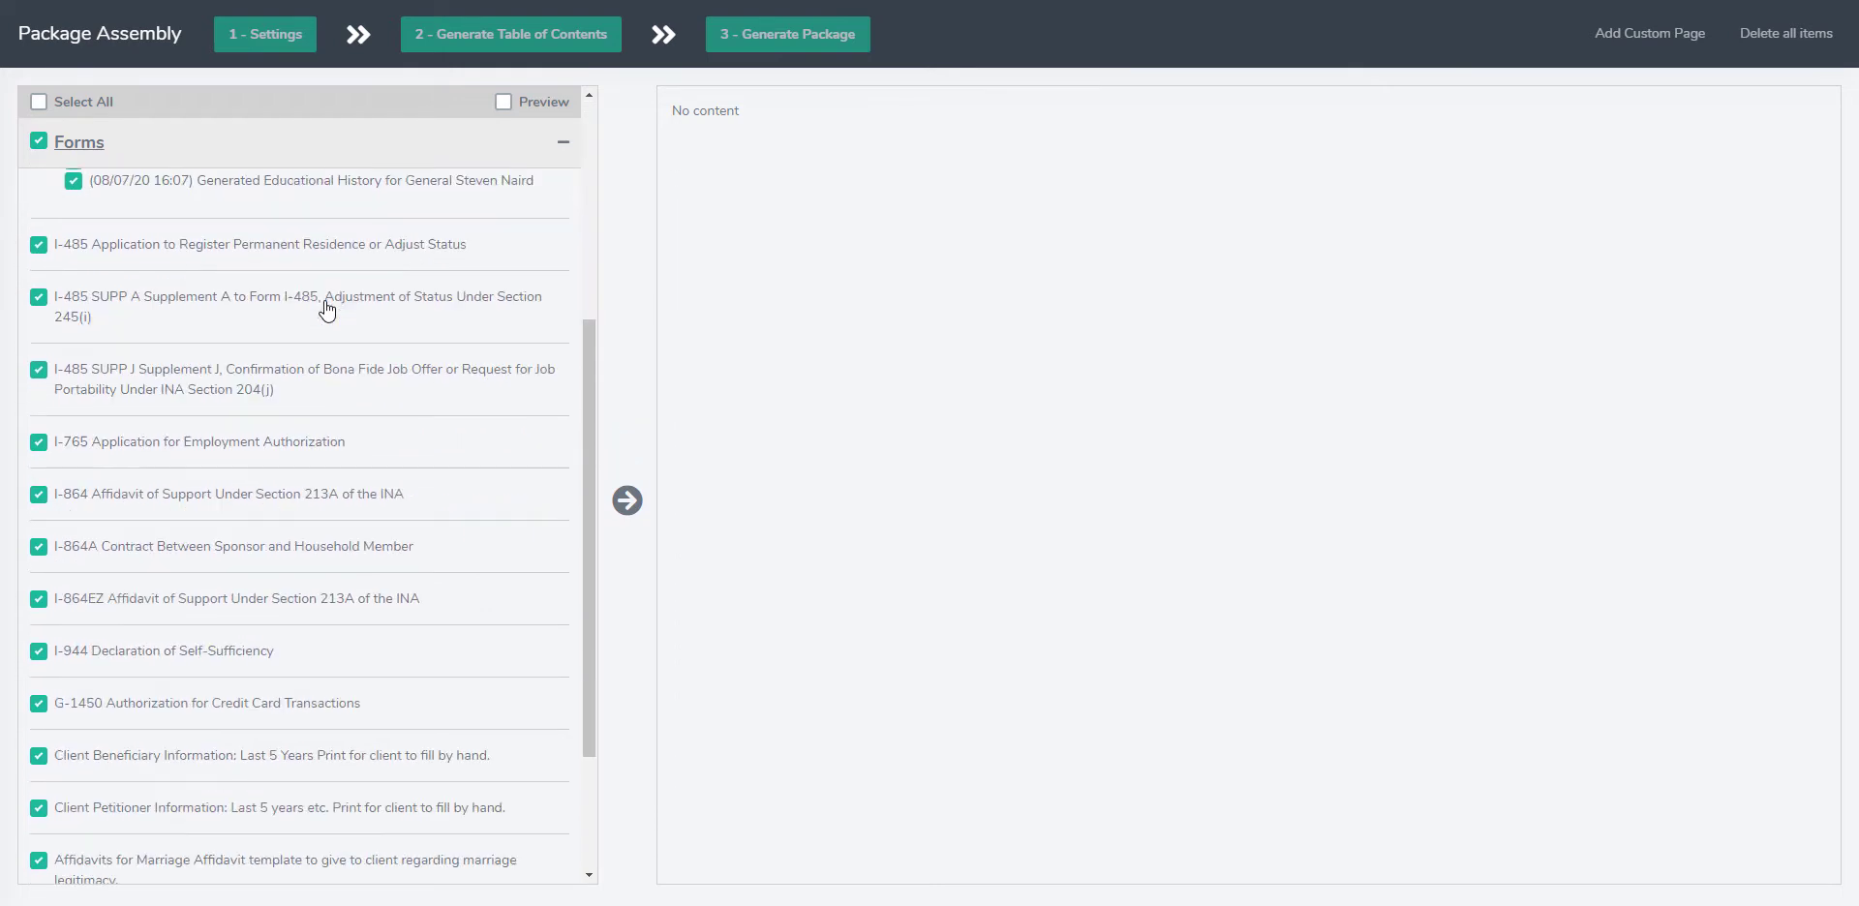
scroll(328, 310, down, 2)
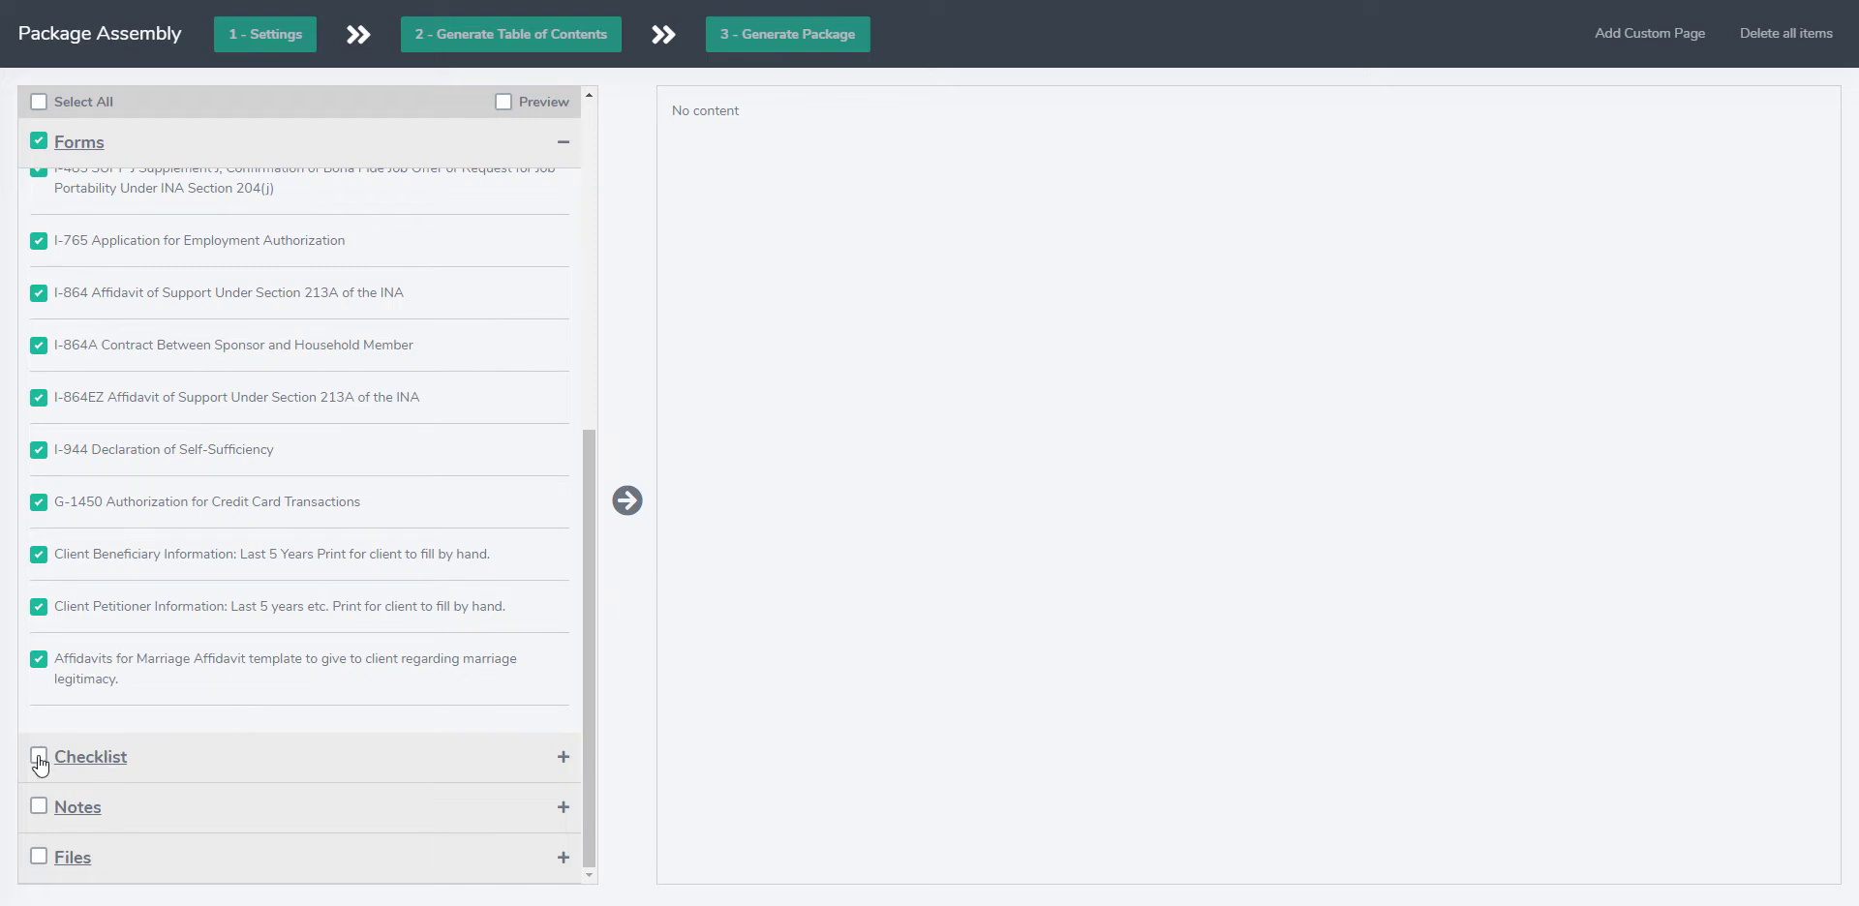
click(187, 768)
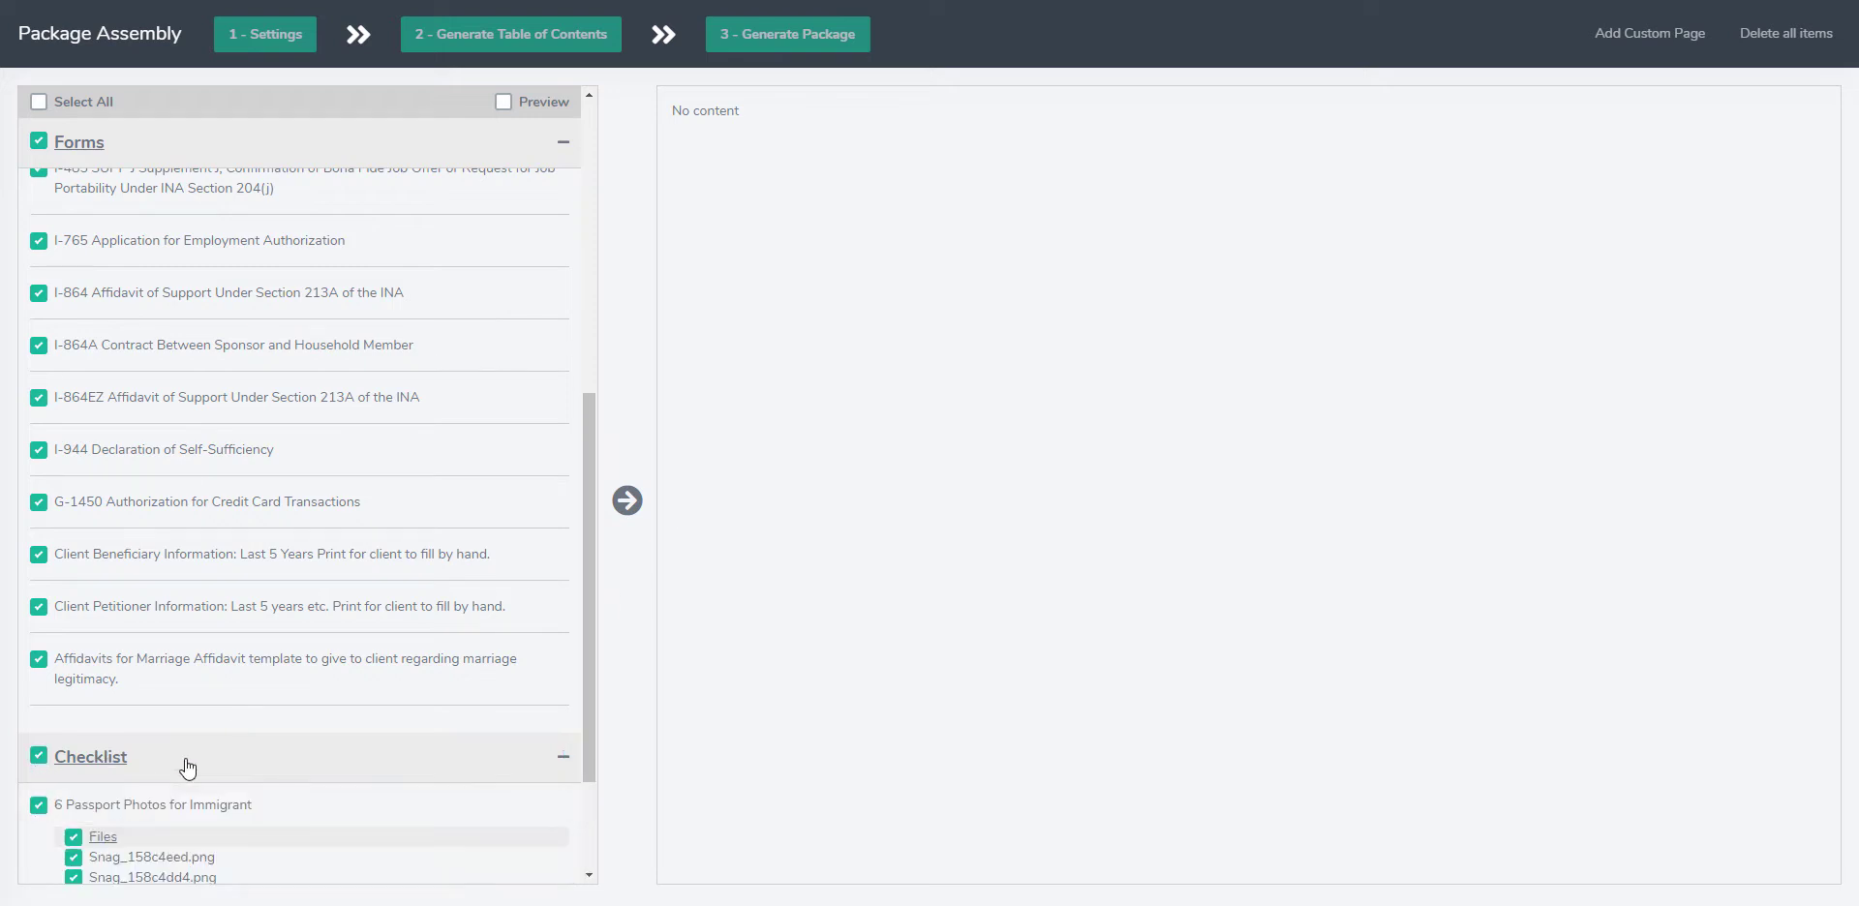
scroll(186, 768, down, 3)
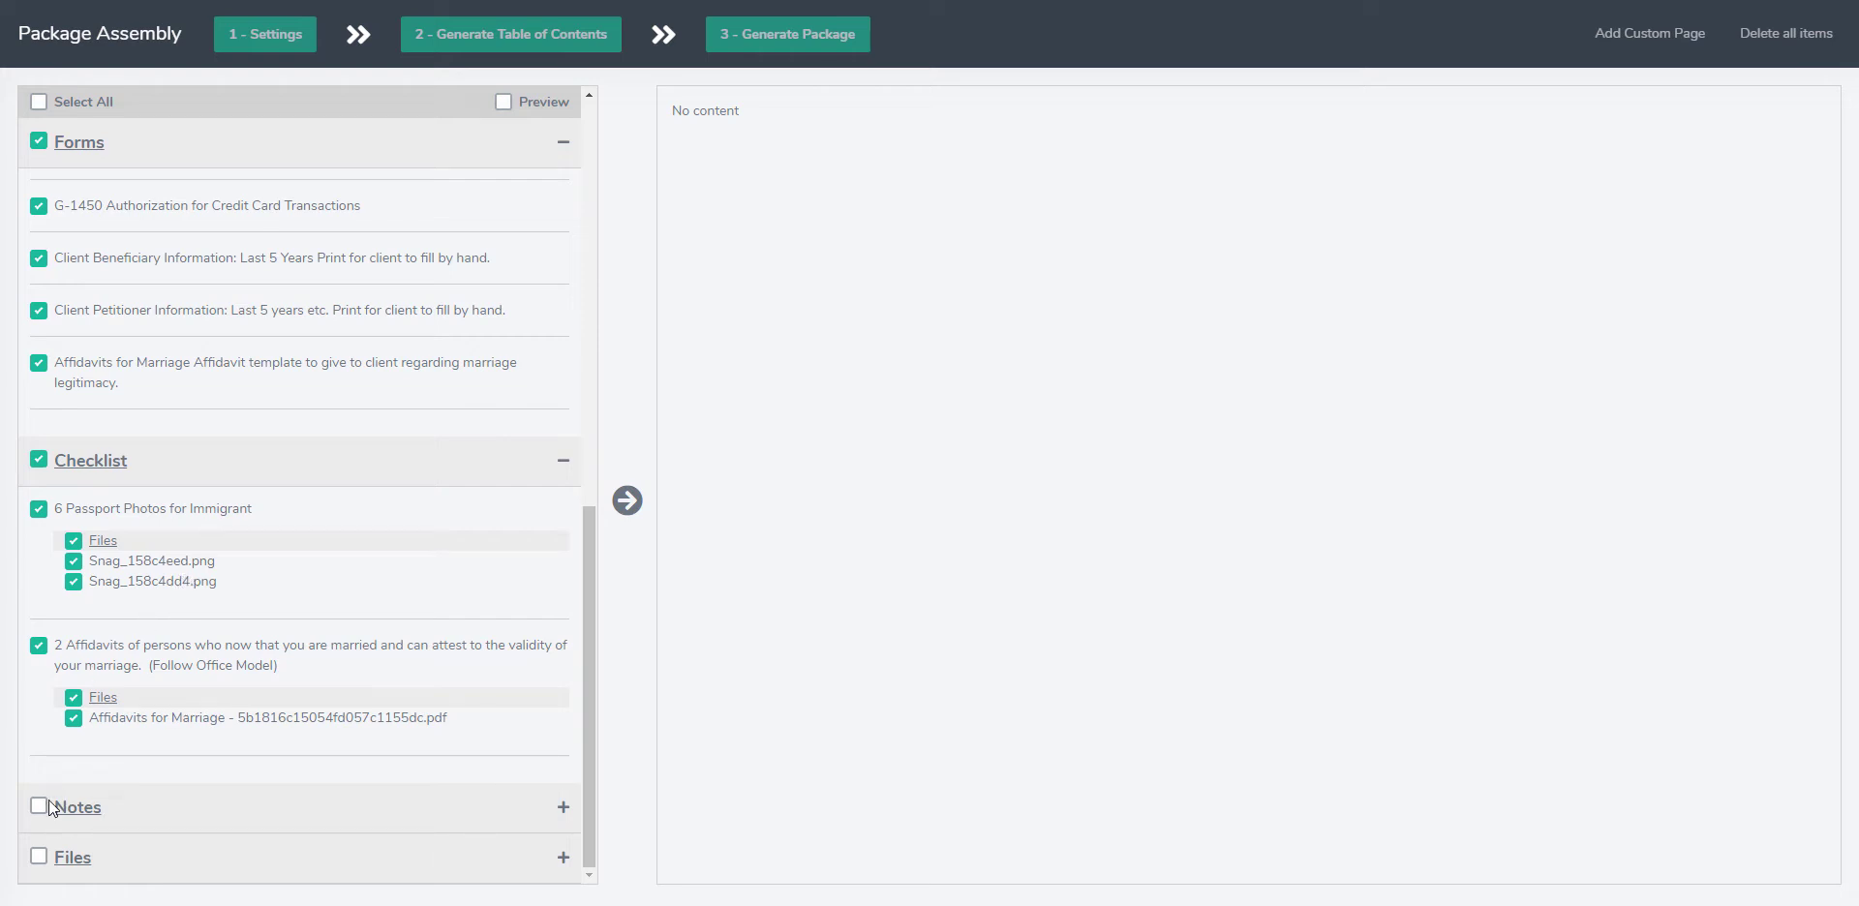
Step: Select the notes and the file Matter of L-E-A-.pdf as well, and add all selected items to the package
click(130, 864)
scroll(386, 736, down, 1)
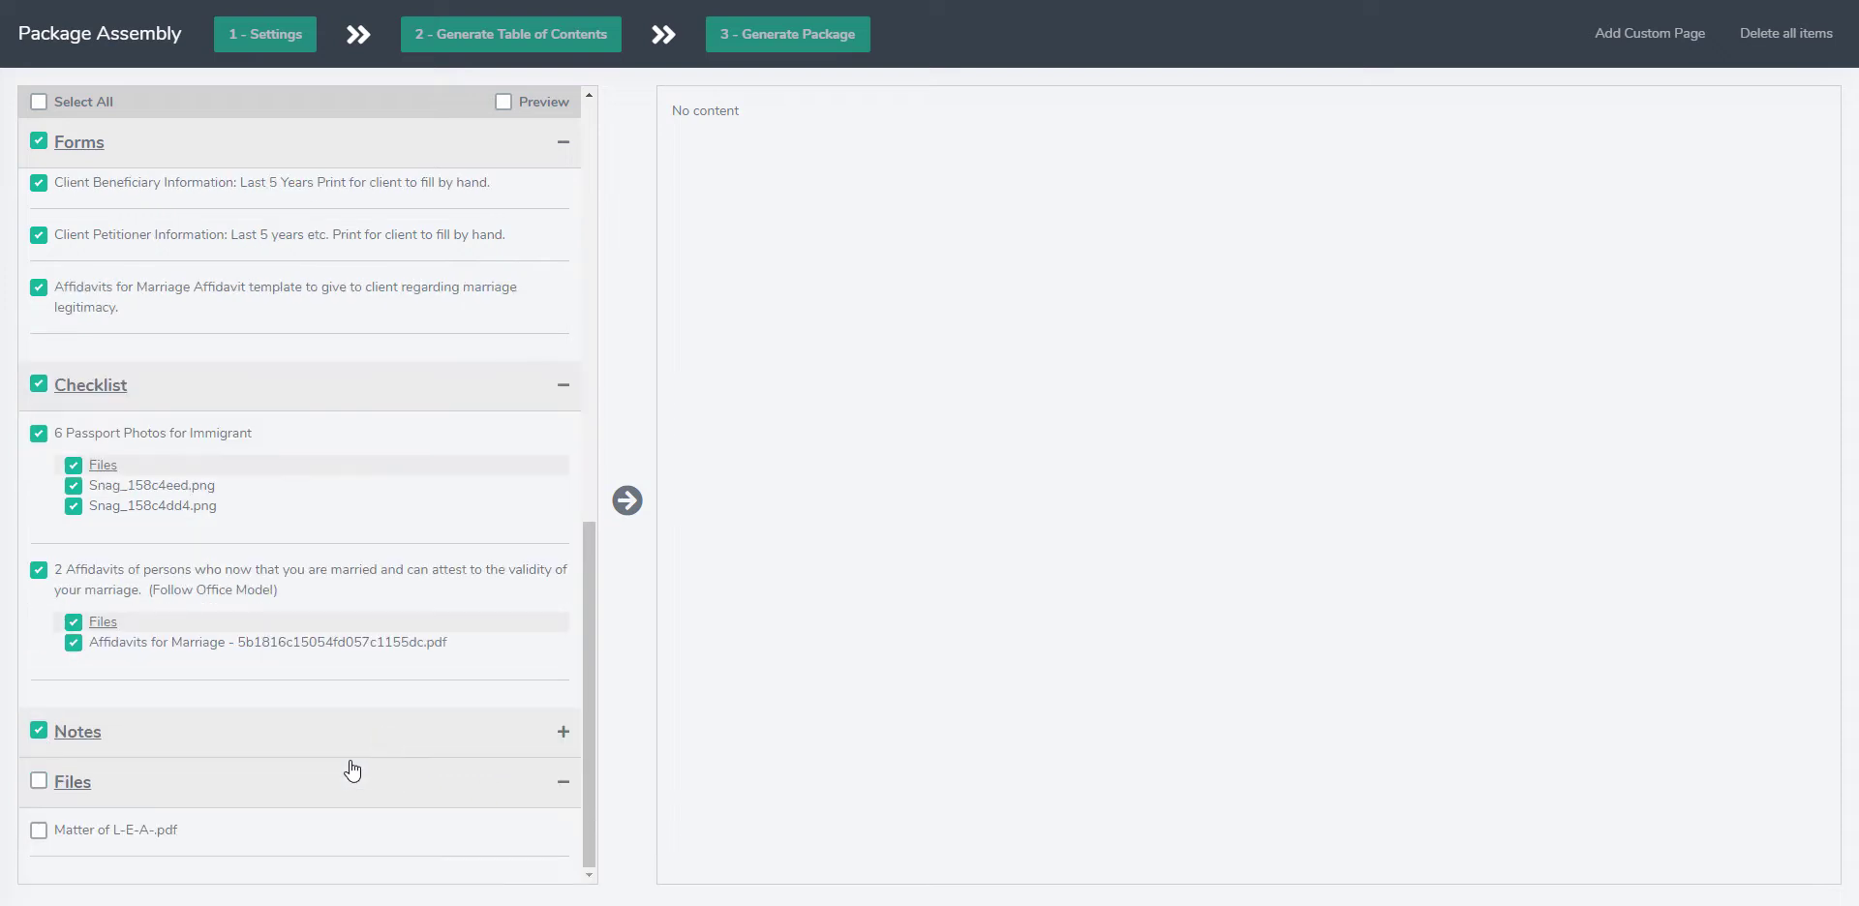
click(40, 832)
click(625, 500)
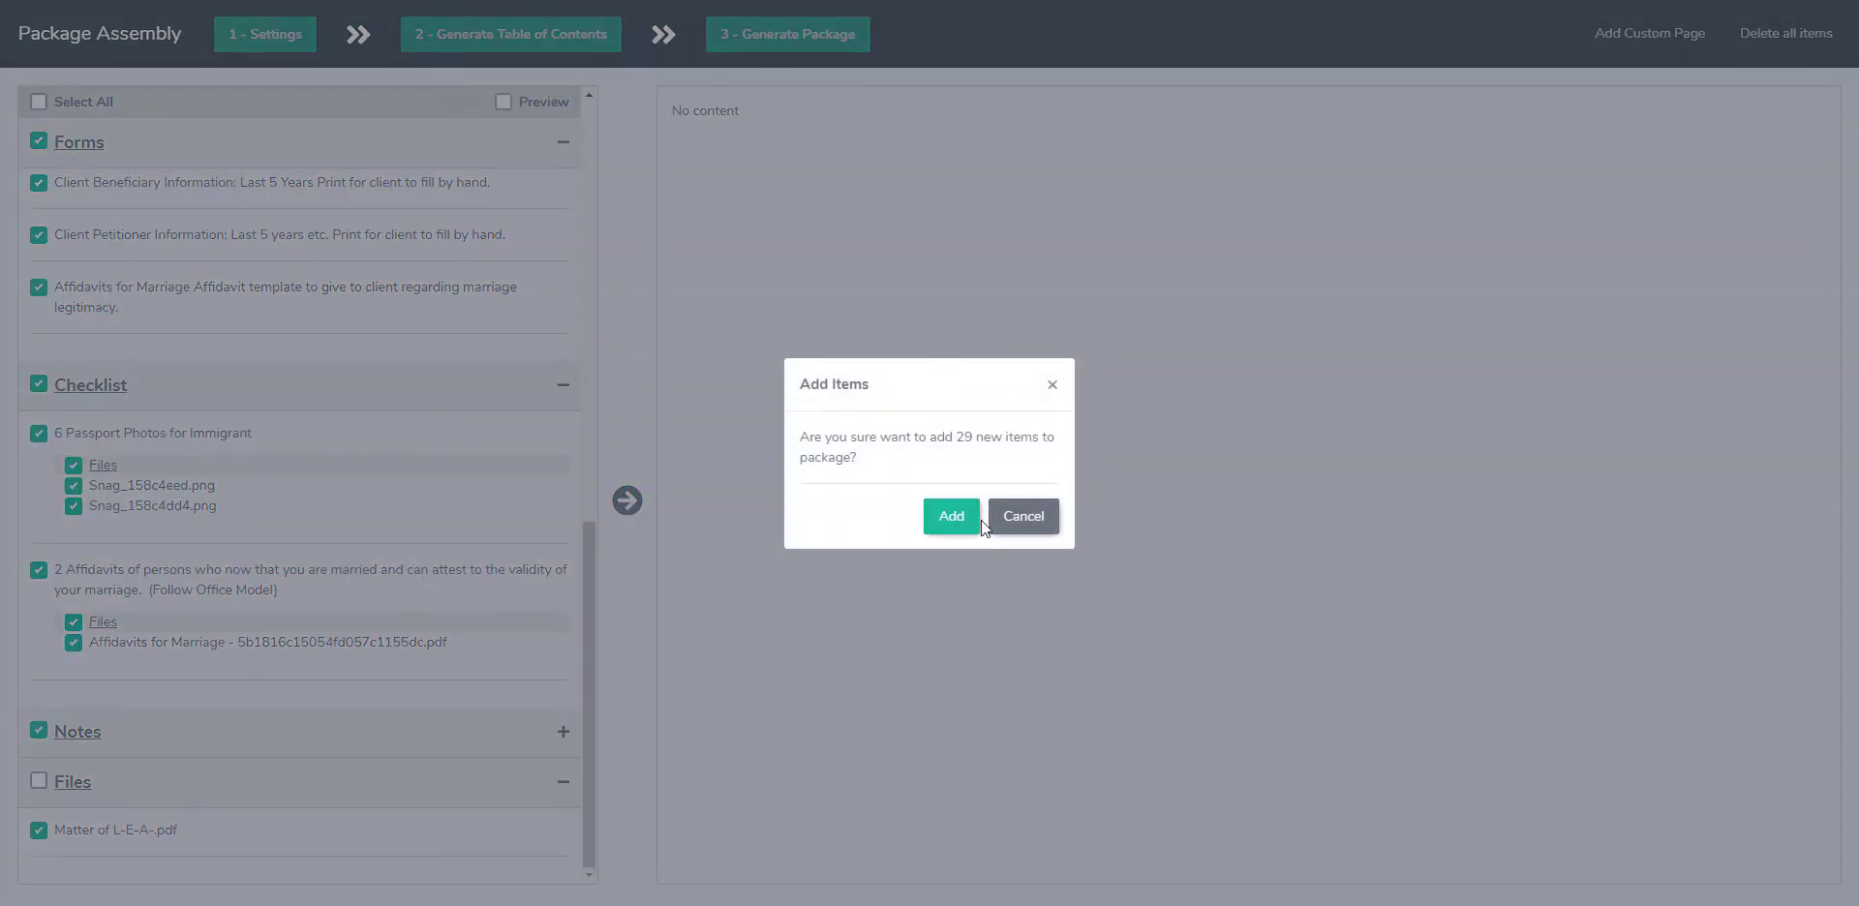
click(952, 520)
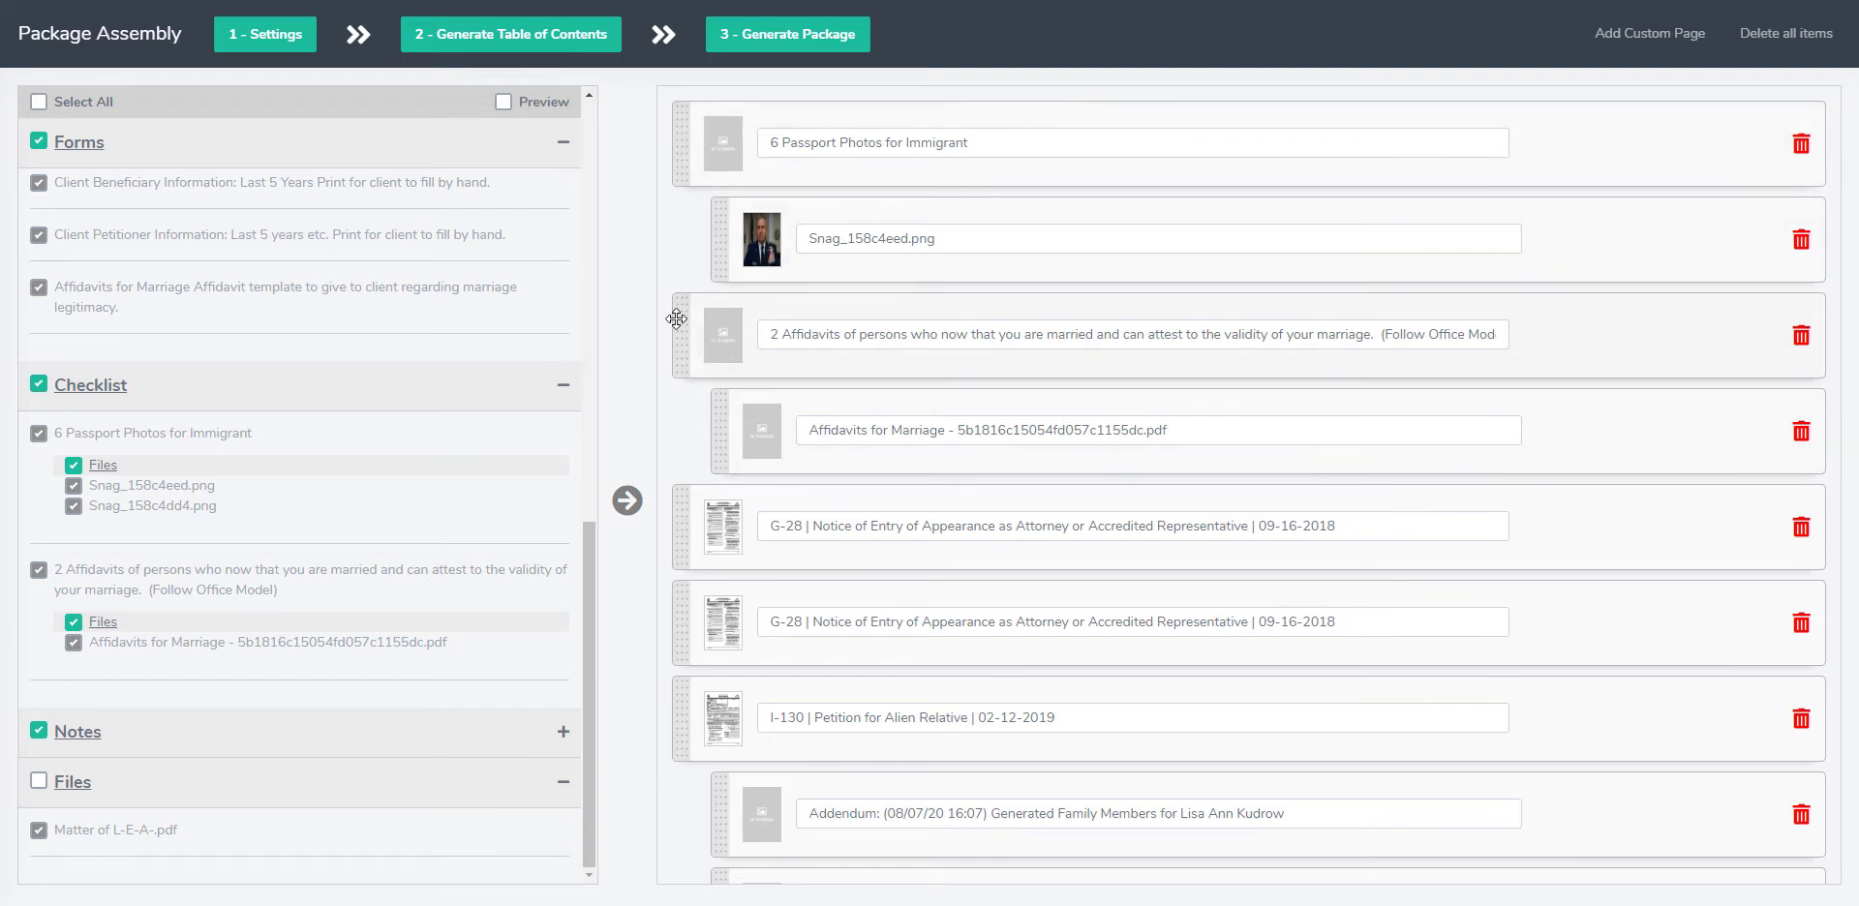
Step: Reorder the package so the marriage affidavits item and its PDF sit between the I-130A and I-131 forms
drag(682, 330, 852, 767)
scroll(852, 767, down, 2)
scroll(852, 767, up, 1)
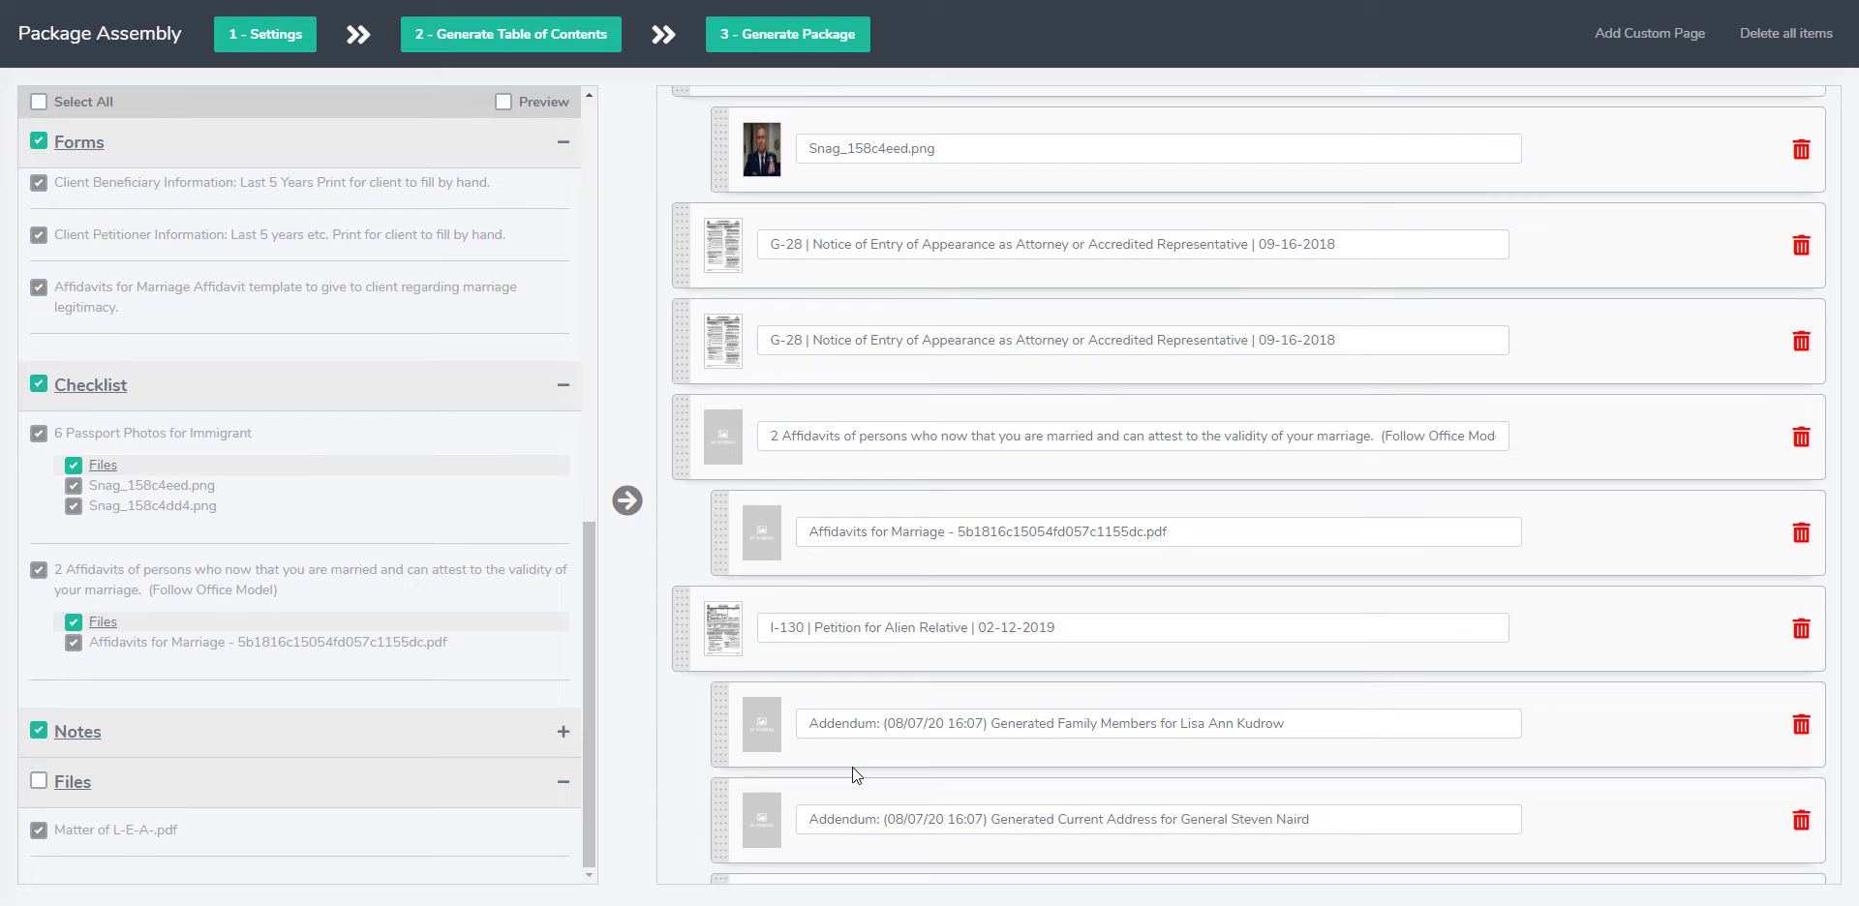
drag(688, 423, 734, 751)
scroll(835, 518, down, 2)
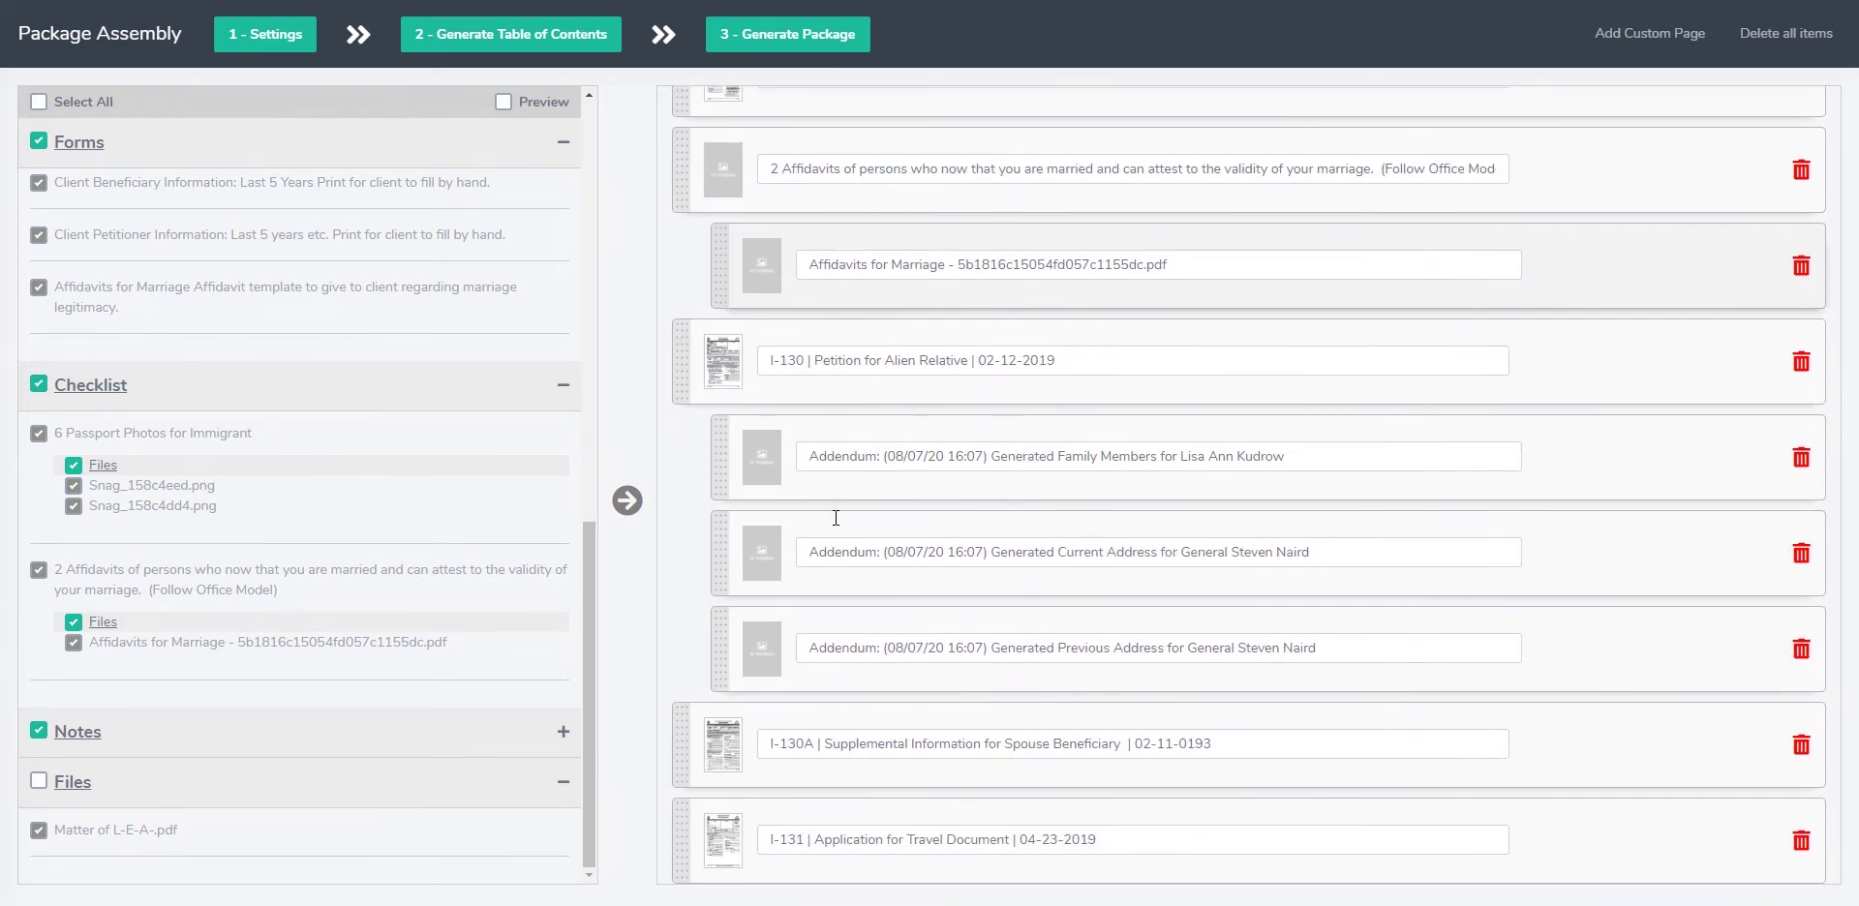
drag(719, 174, 730, 718)
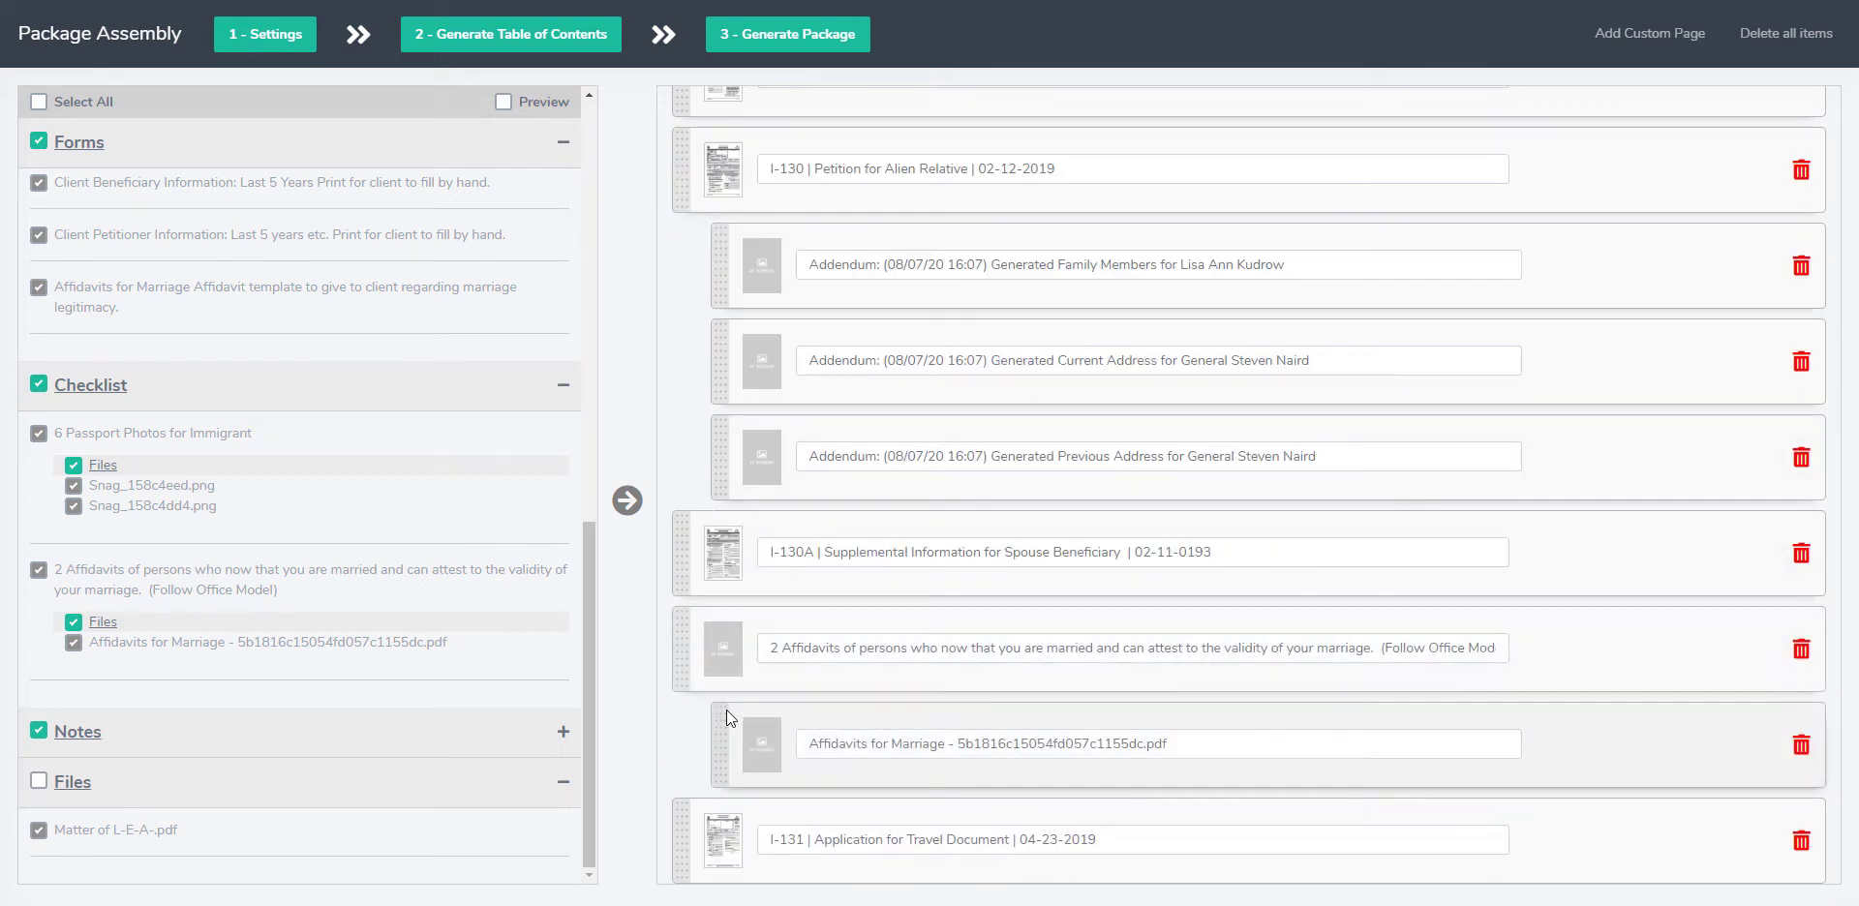
Step: Open the package settings
scroll(730, 719, up, 3)
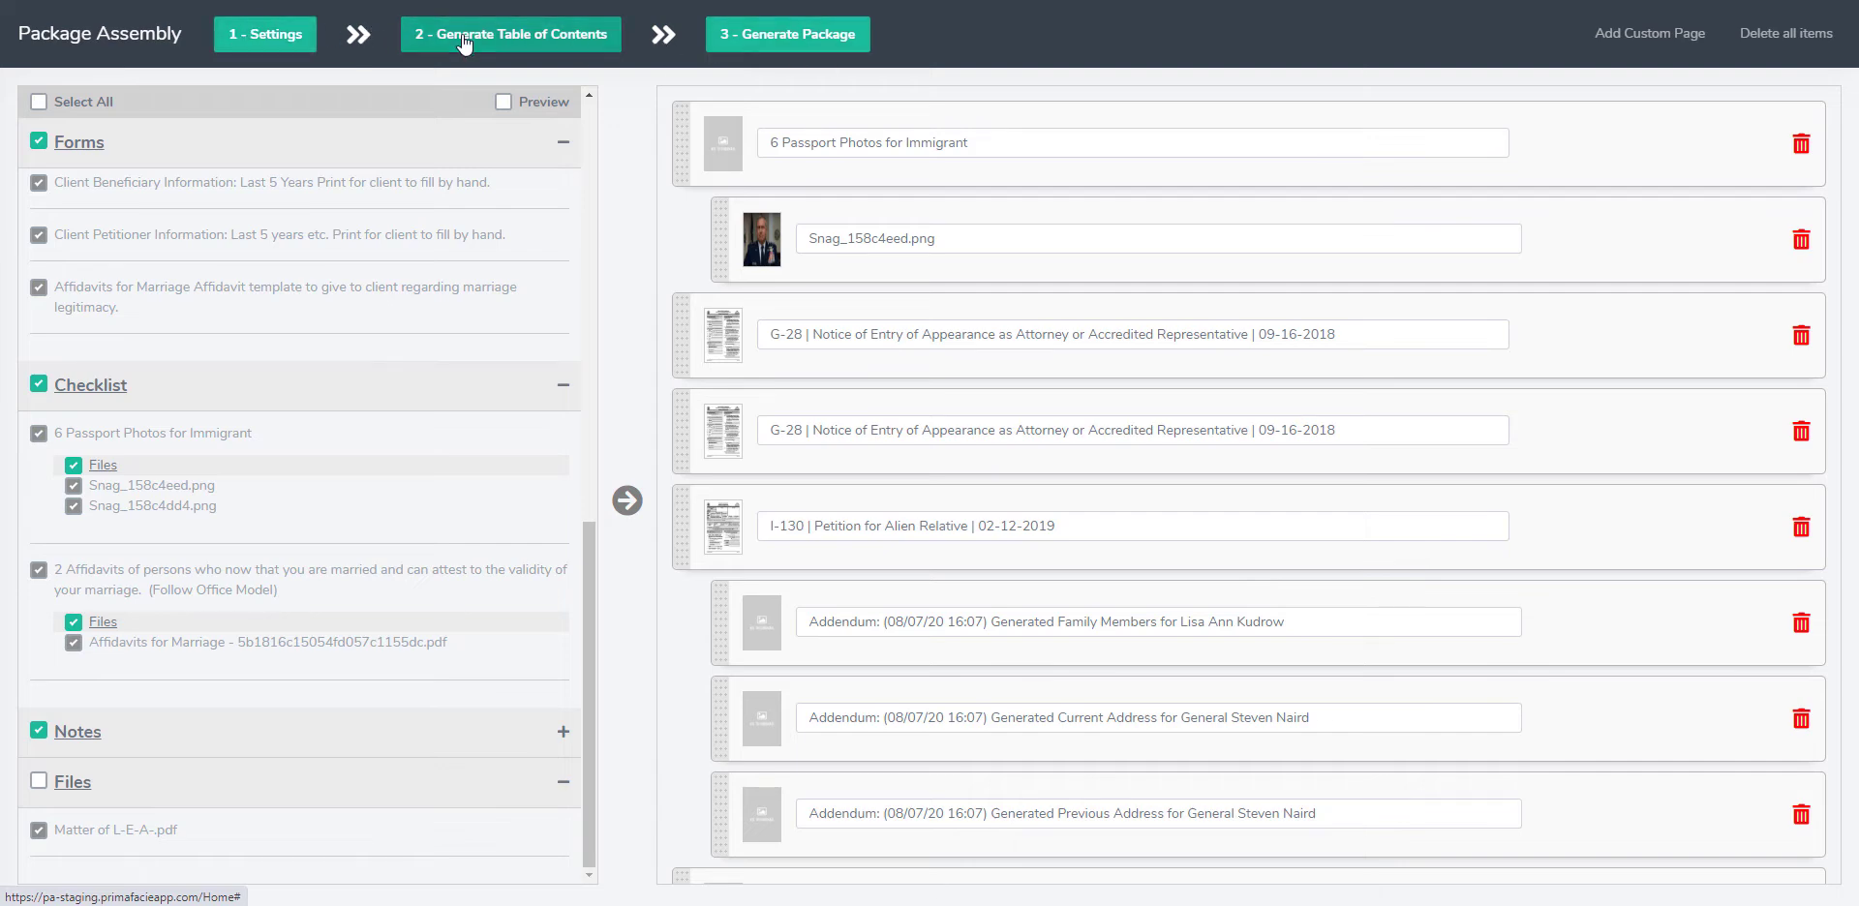
click(240, 36)
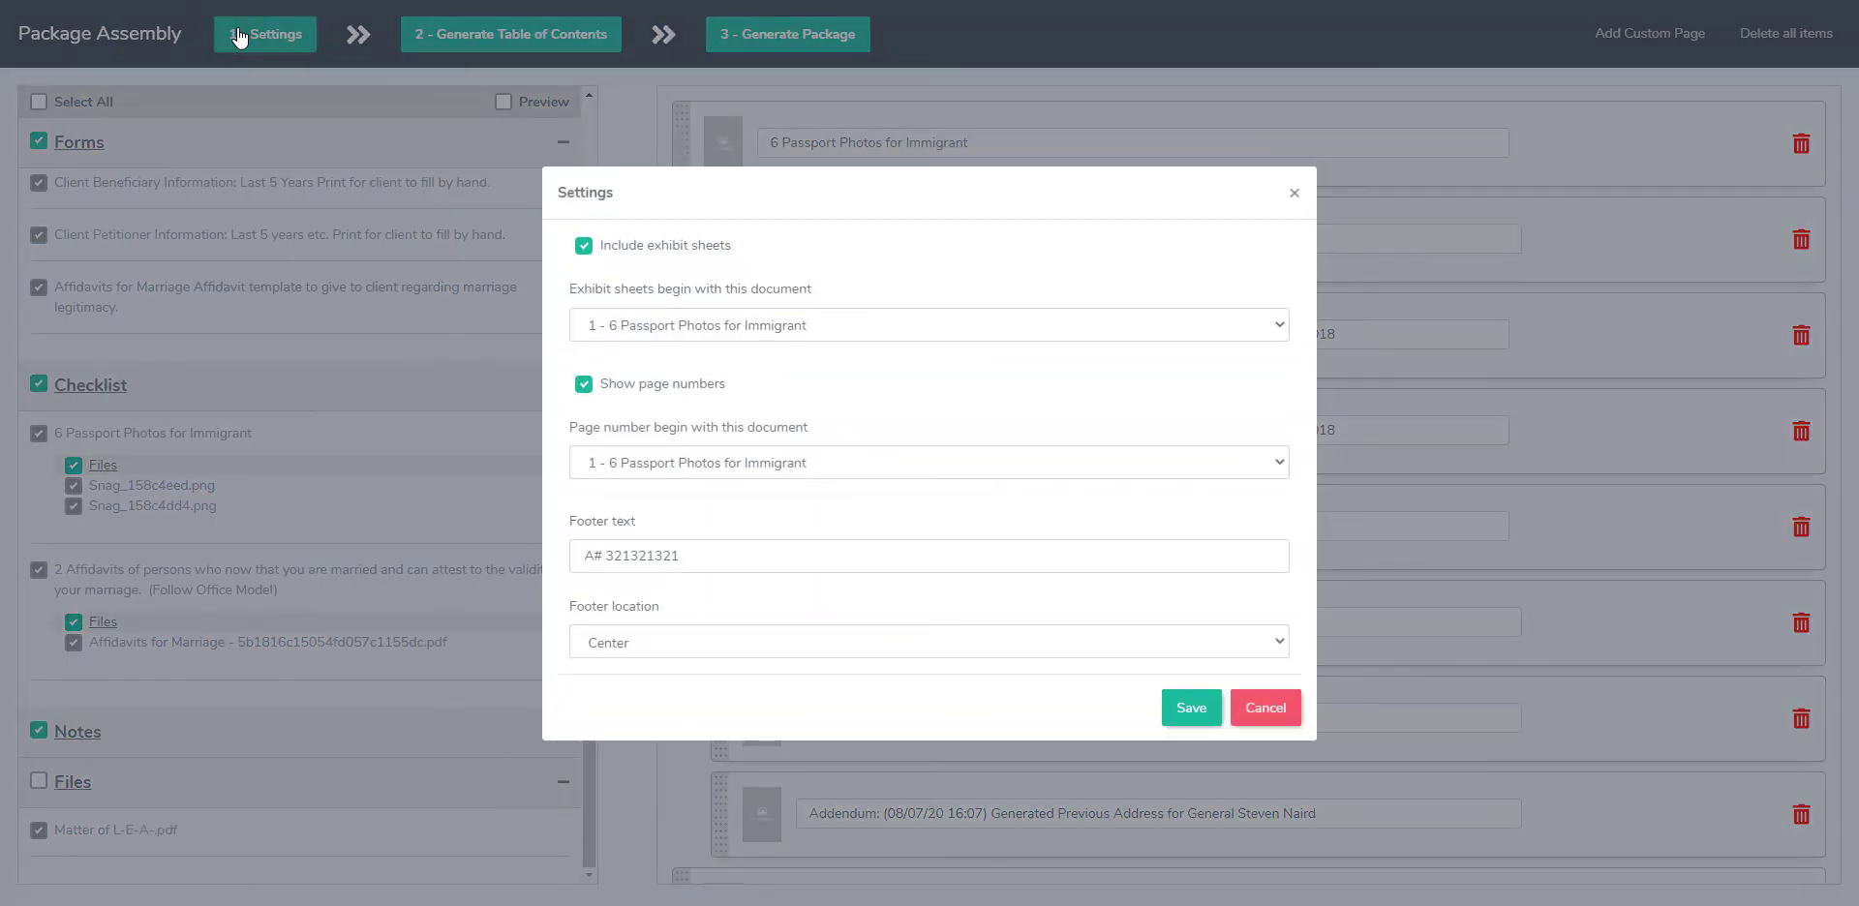
Step: Turn the exhibit sheets and page numbers options off and back on
click(584, 247)
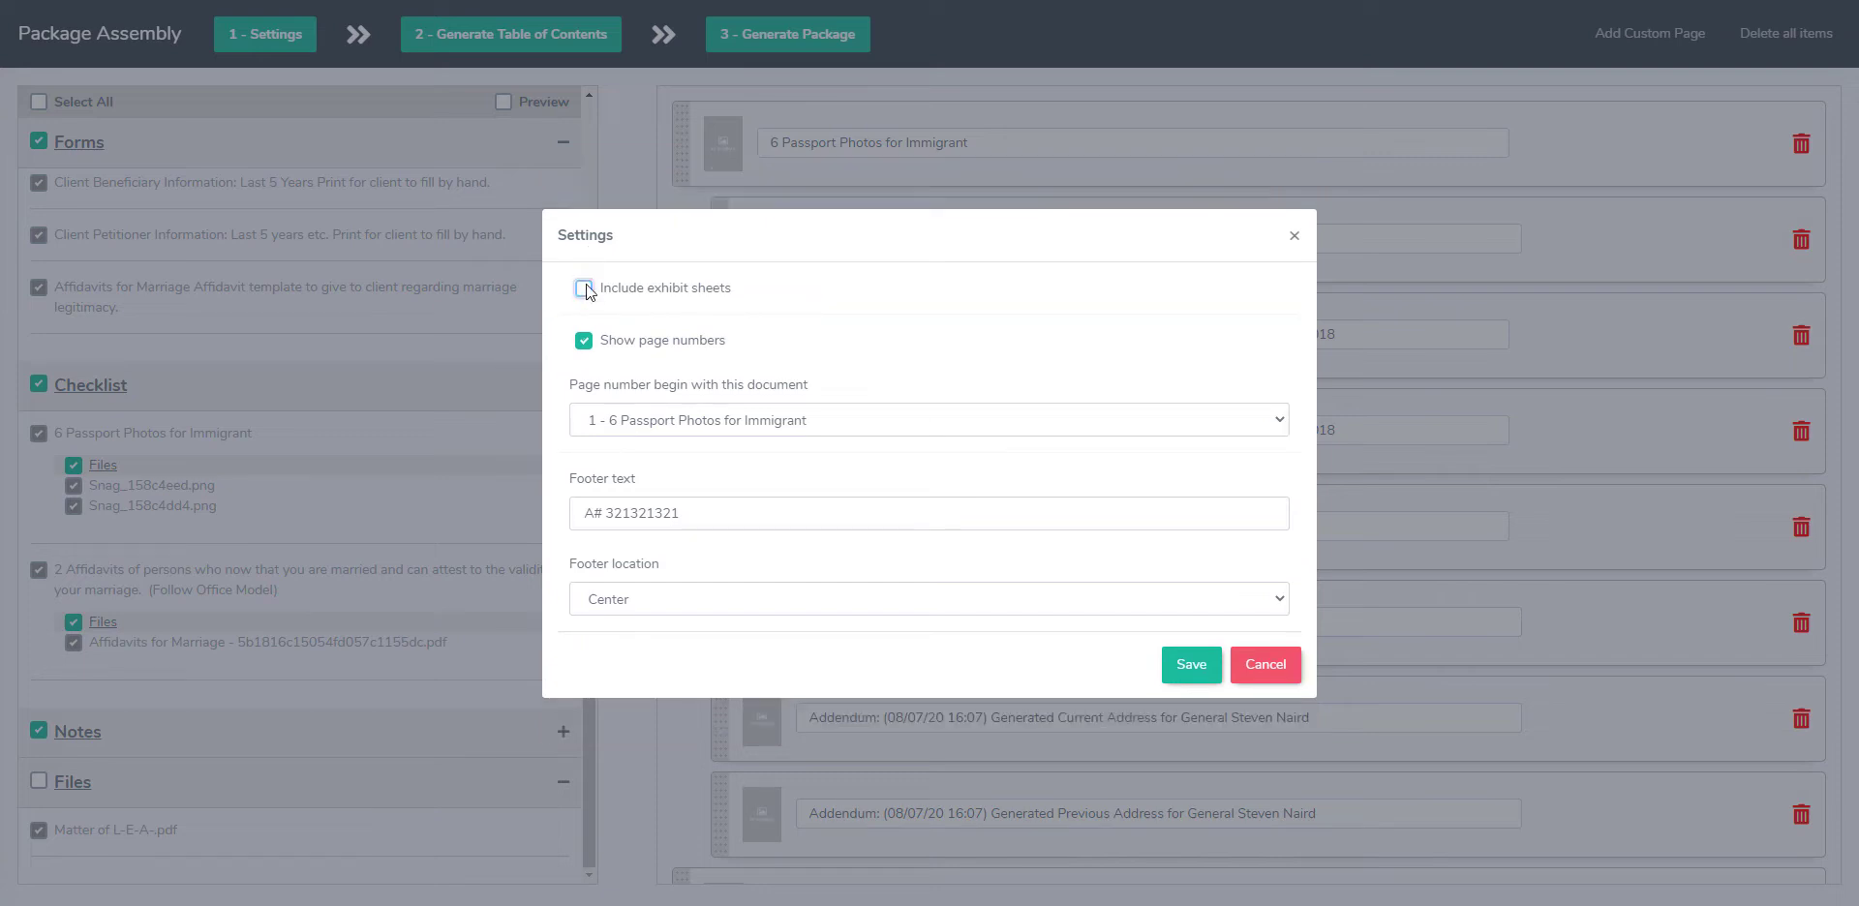
key(space)
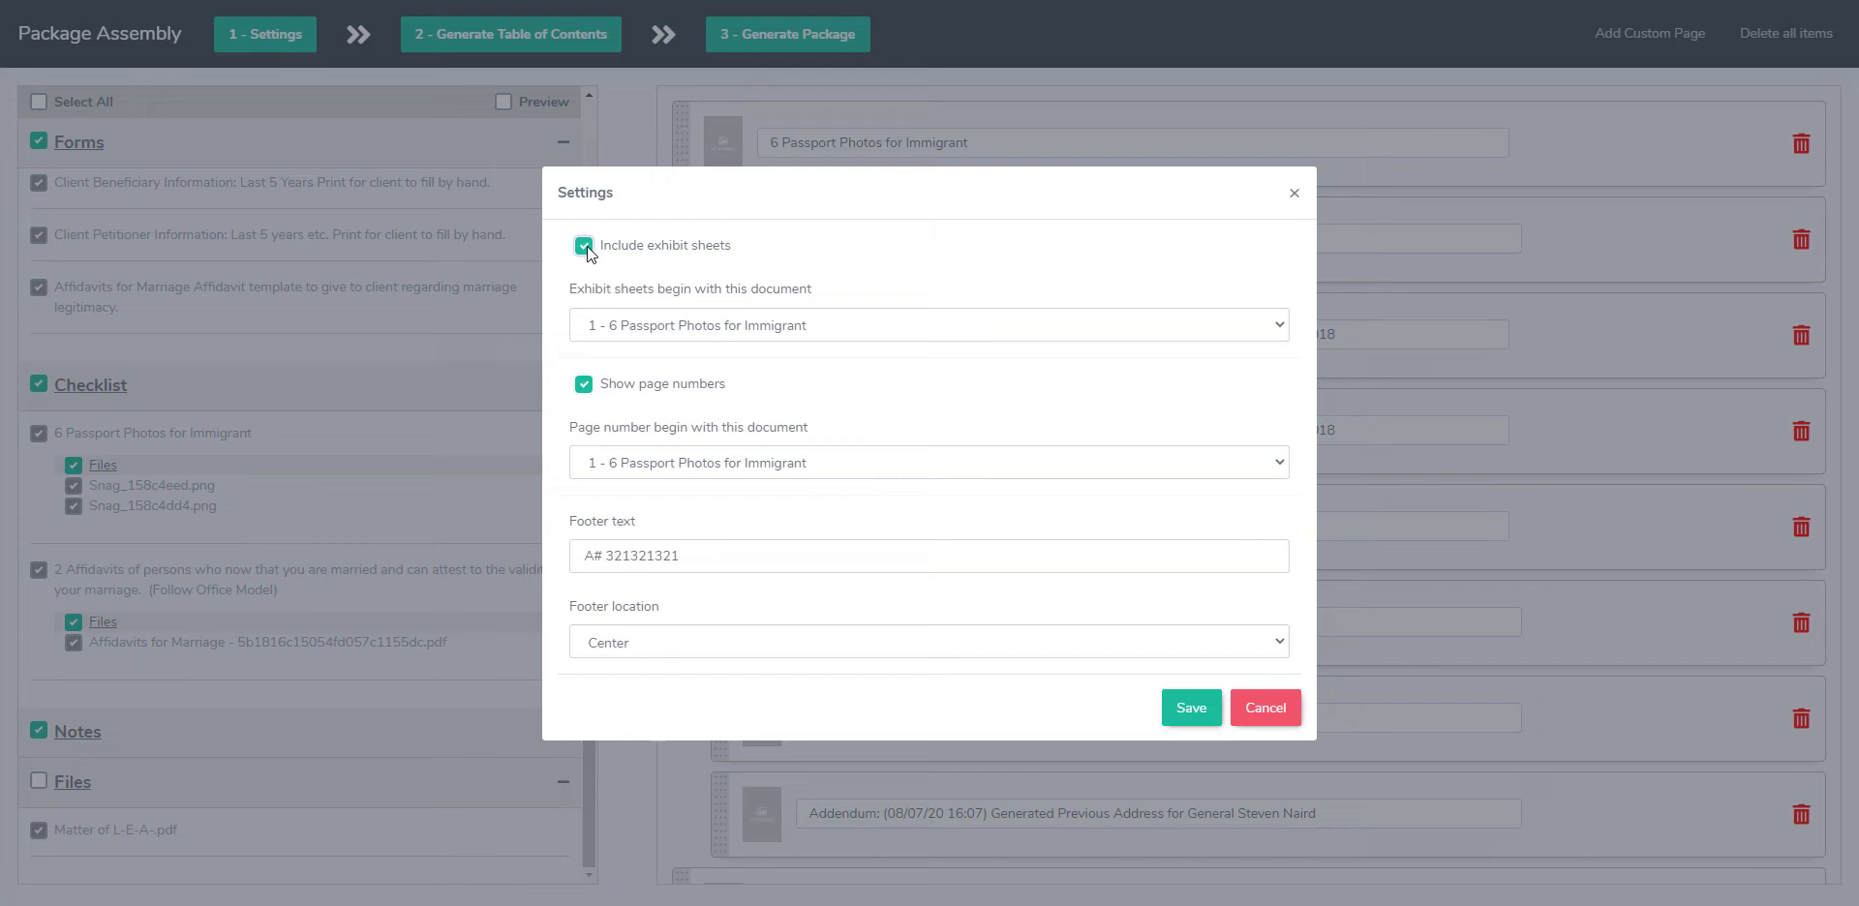
click(584, 385)
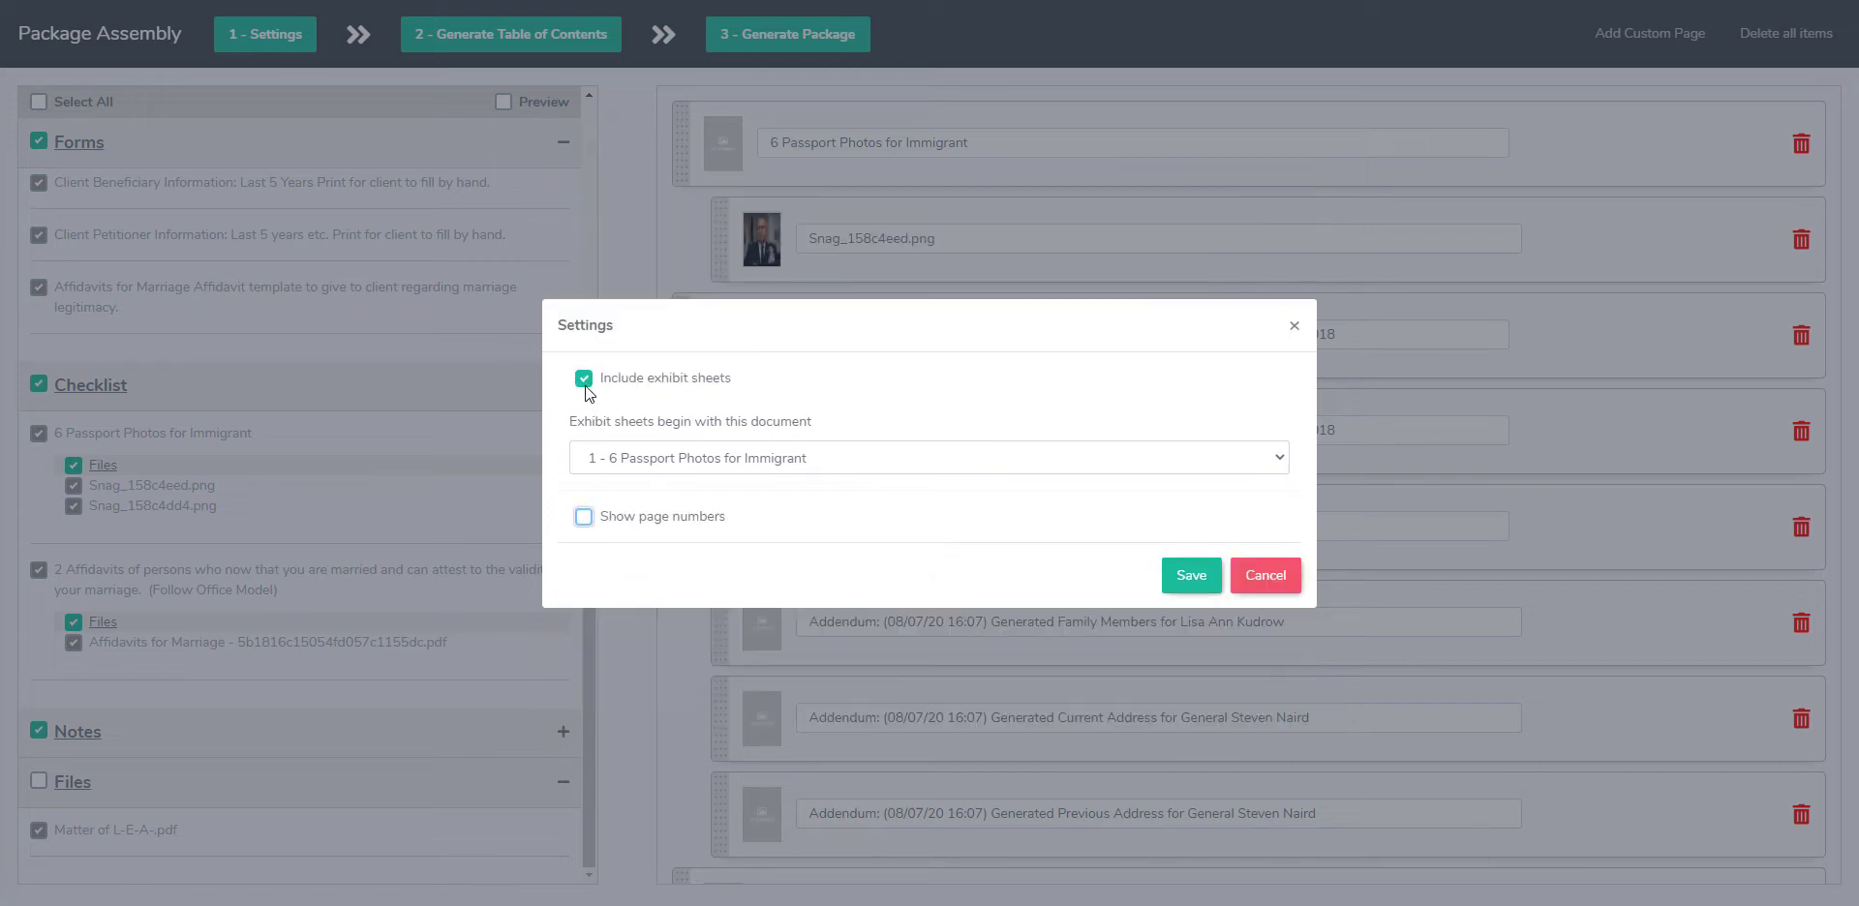
click(585, 520)
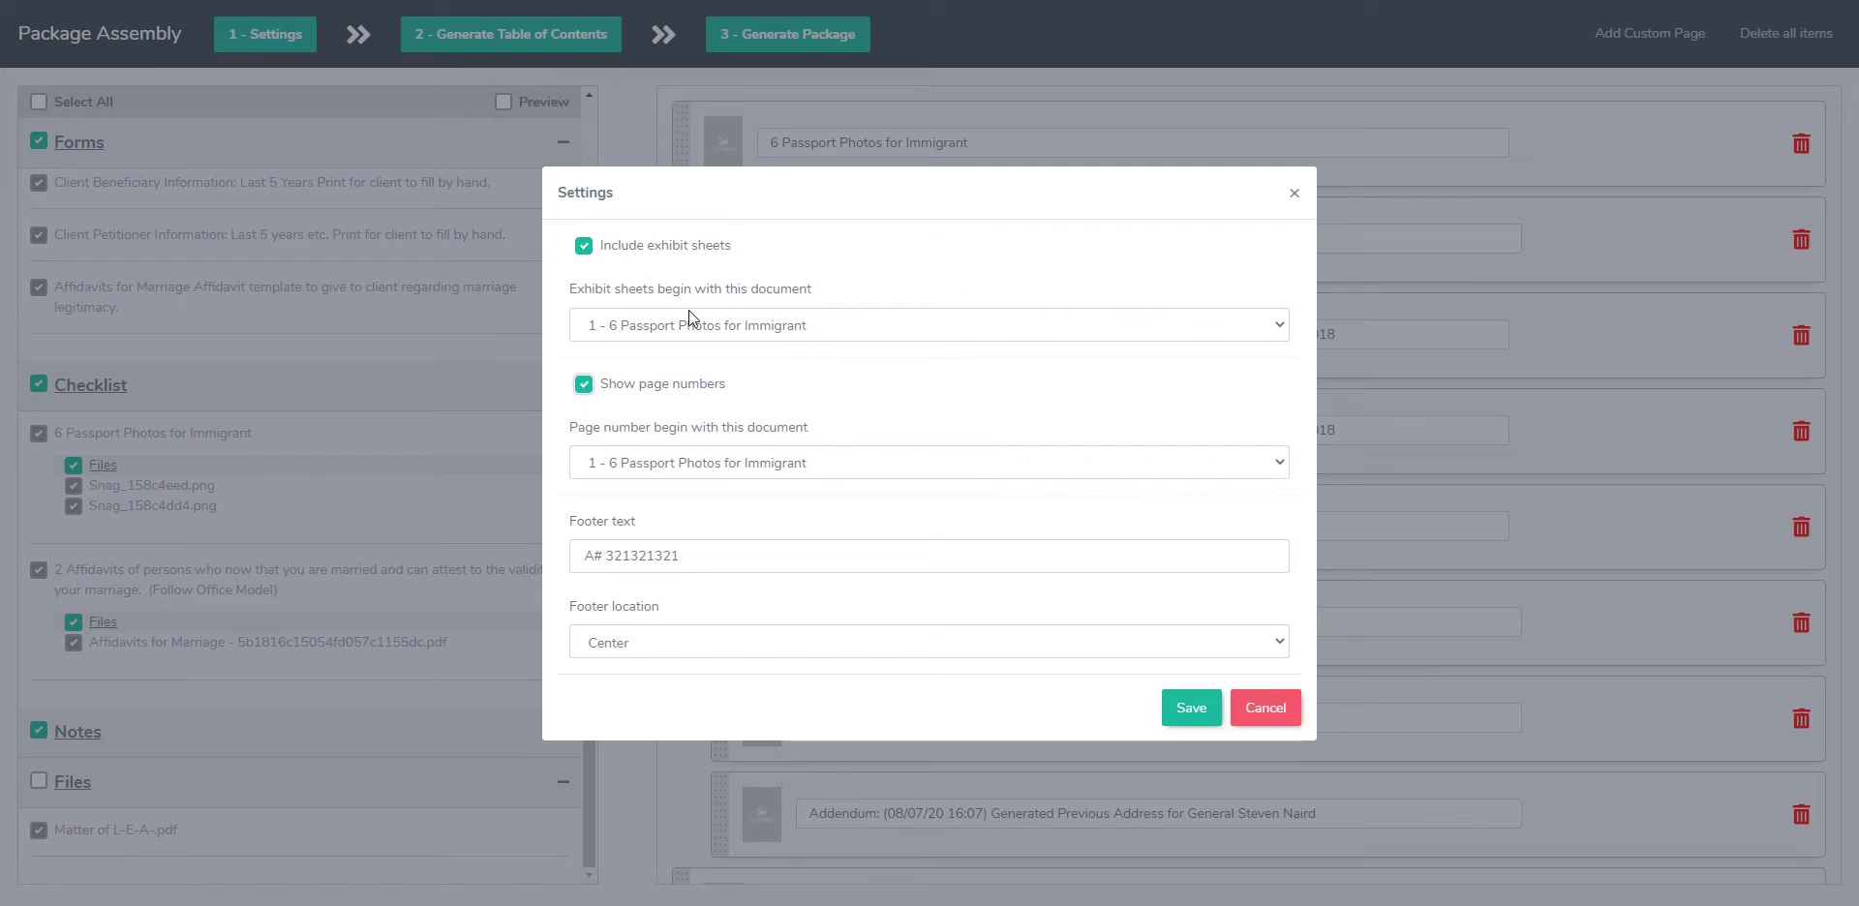
Step: Start the exhibit sheets at document 4, the I-130, and the page numbers at document 17, Client Beneficiary Information
click(729, 329)
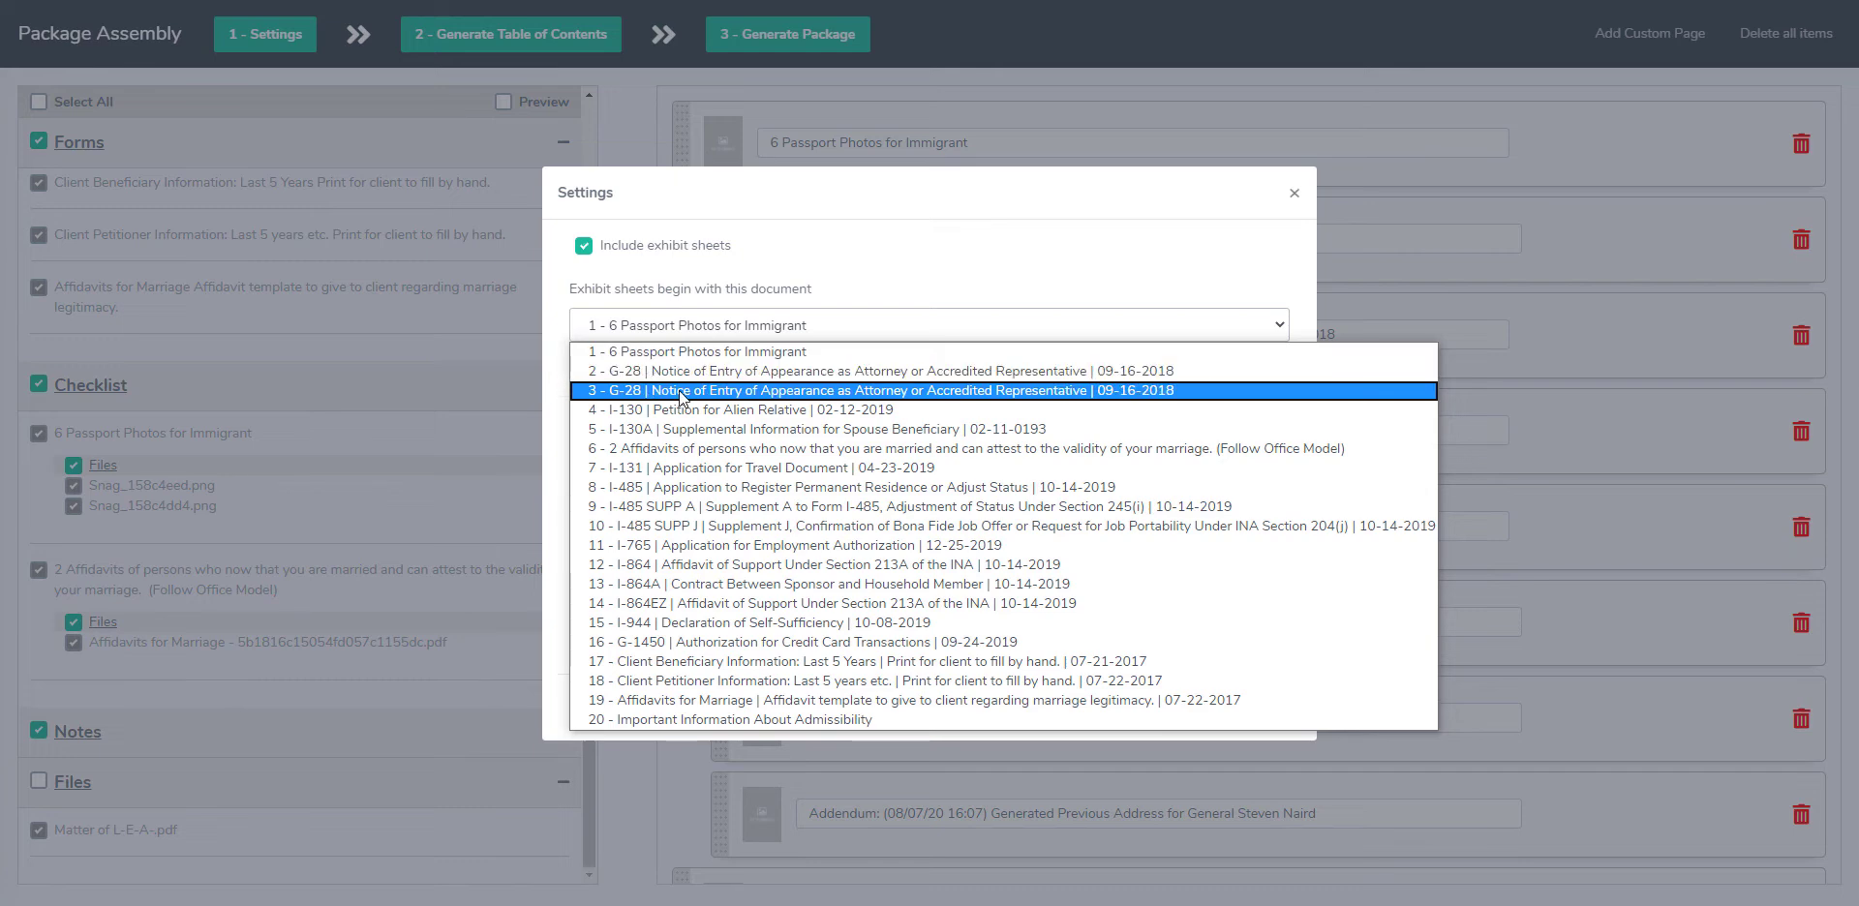
click(606, 411)
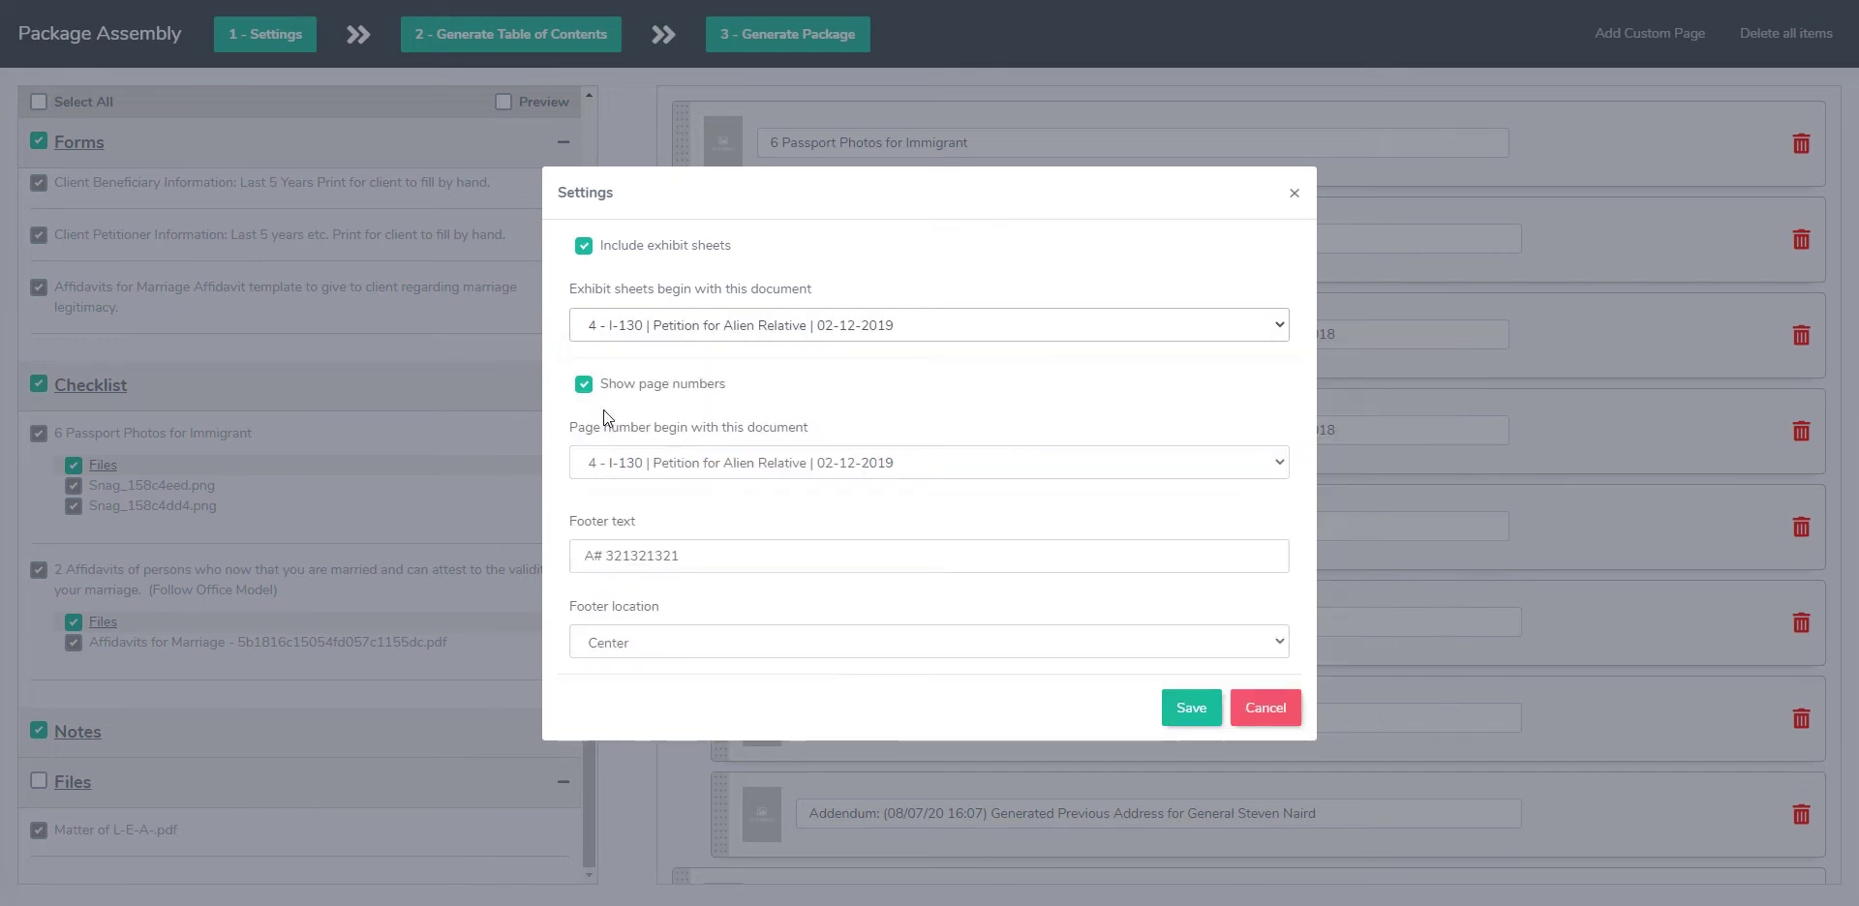
click(668, 468)
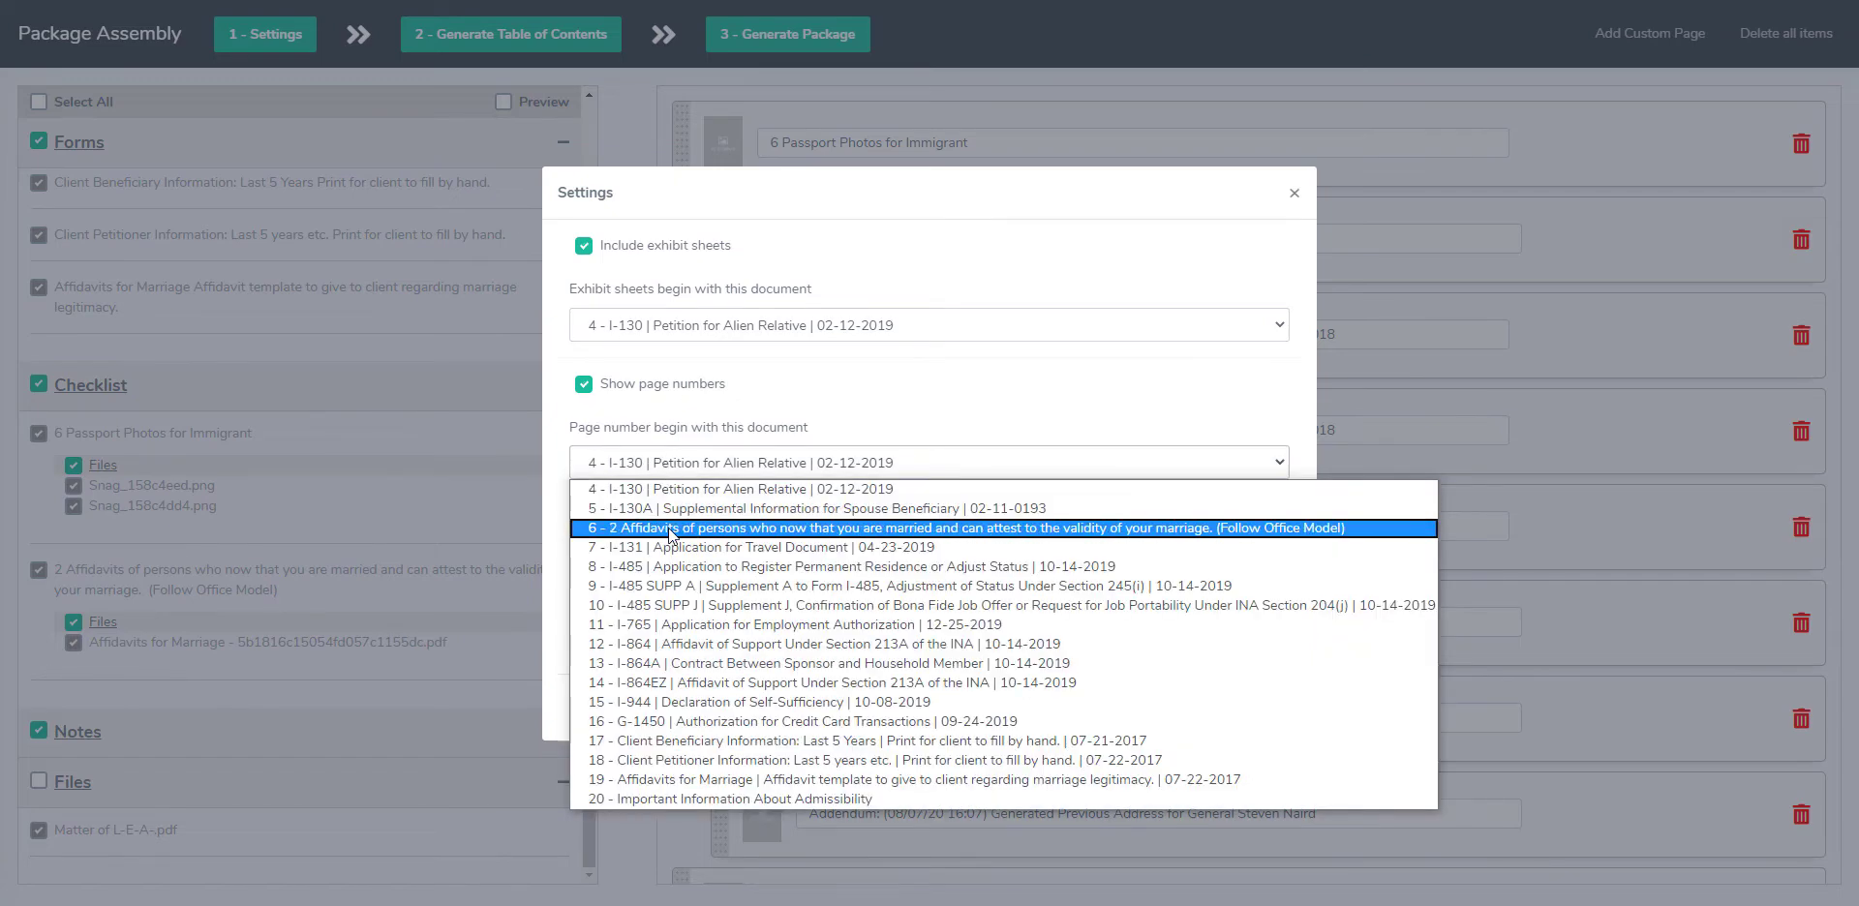
click(680, 740)
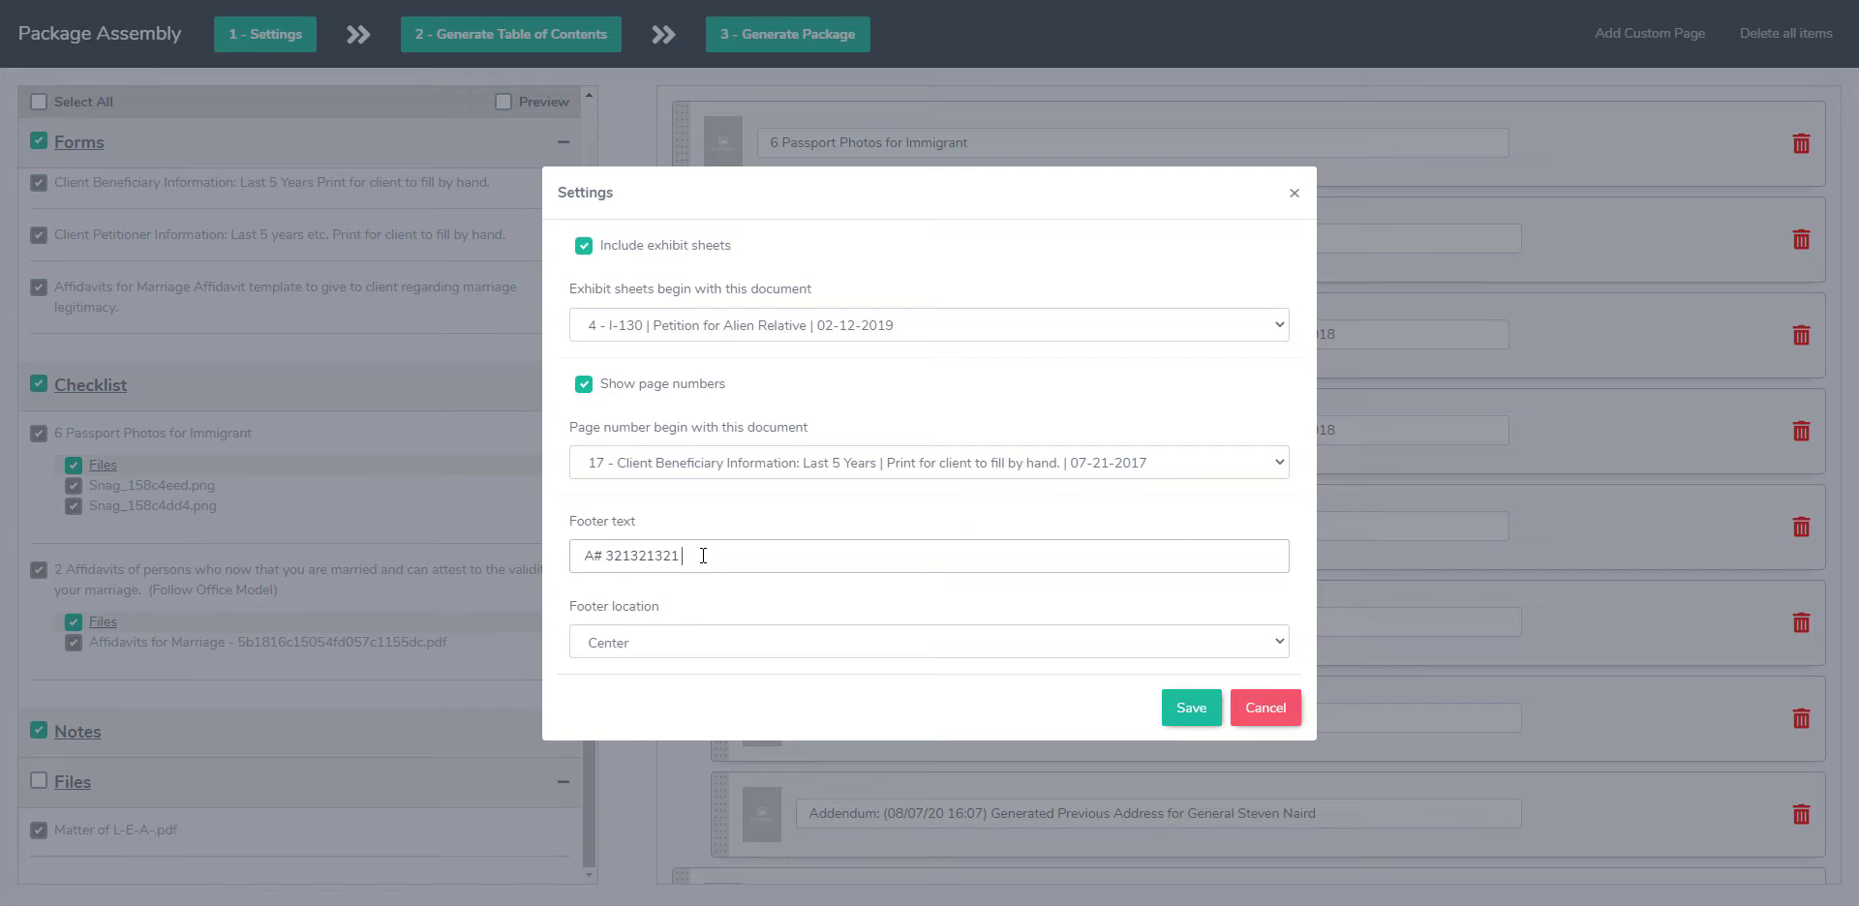
Step: Append the client's name to the footer text, keep the footer location at Center, and save the settings
click(706, 643)
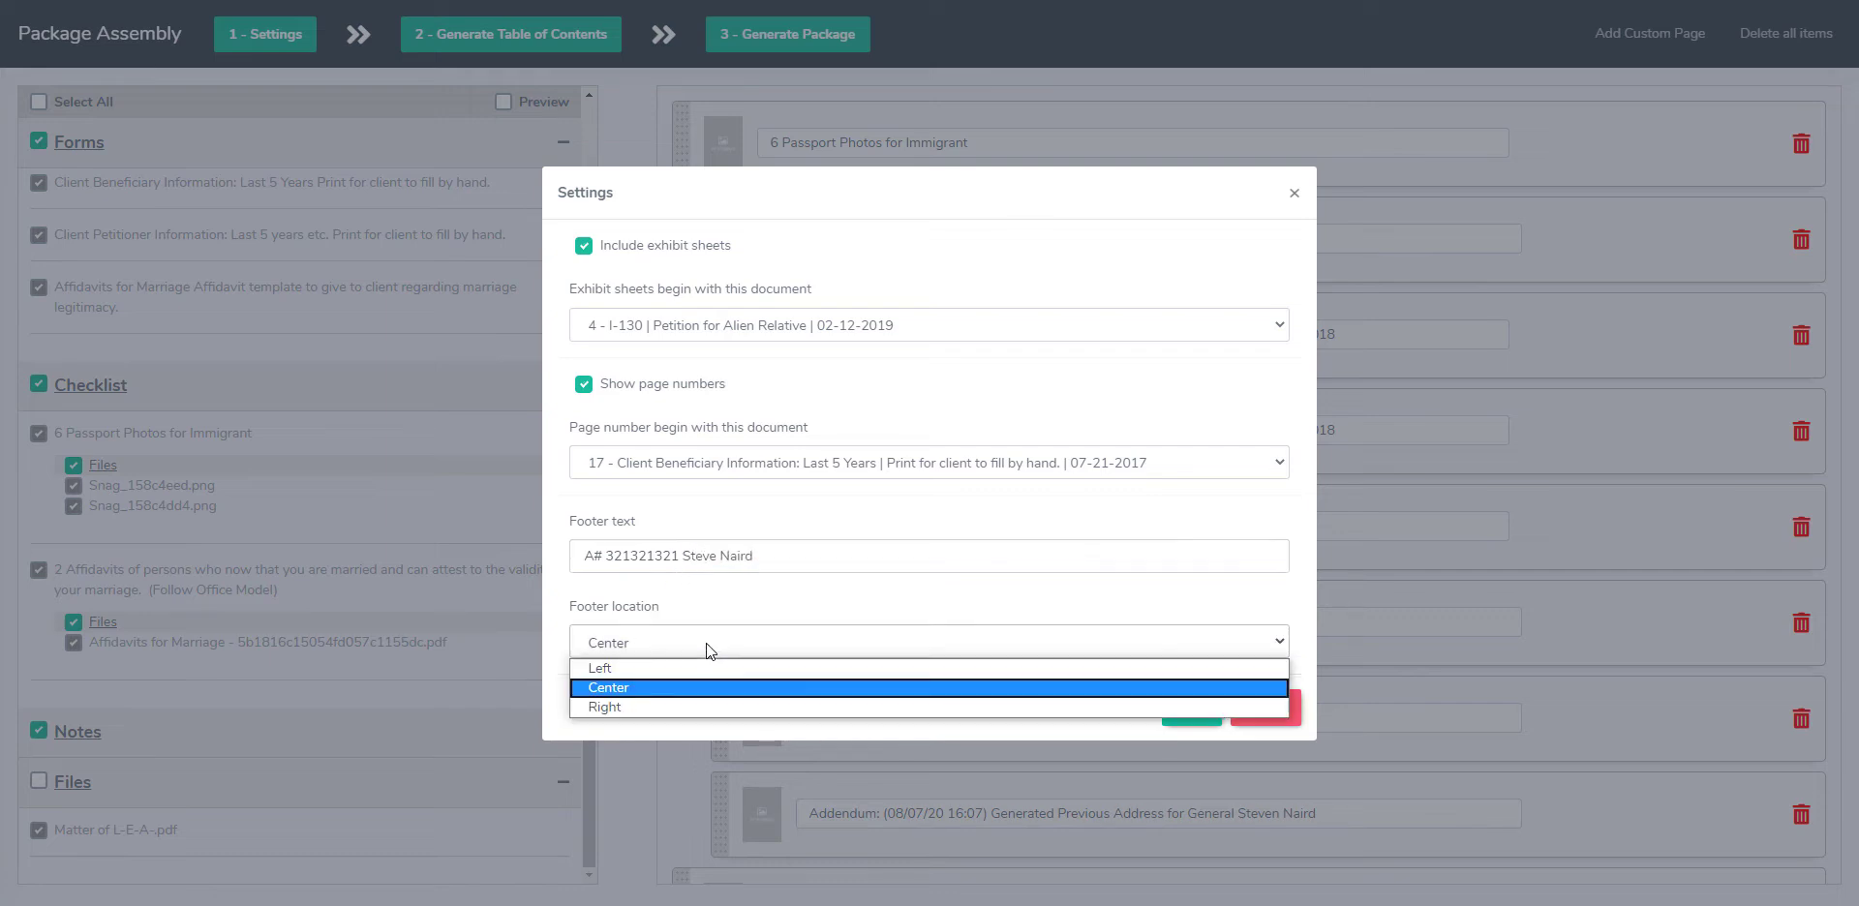
click(706, 643)
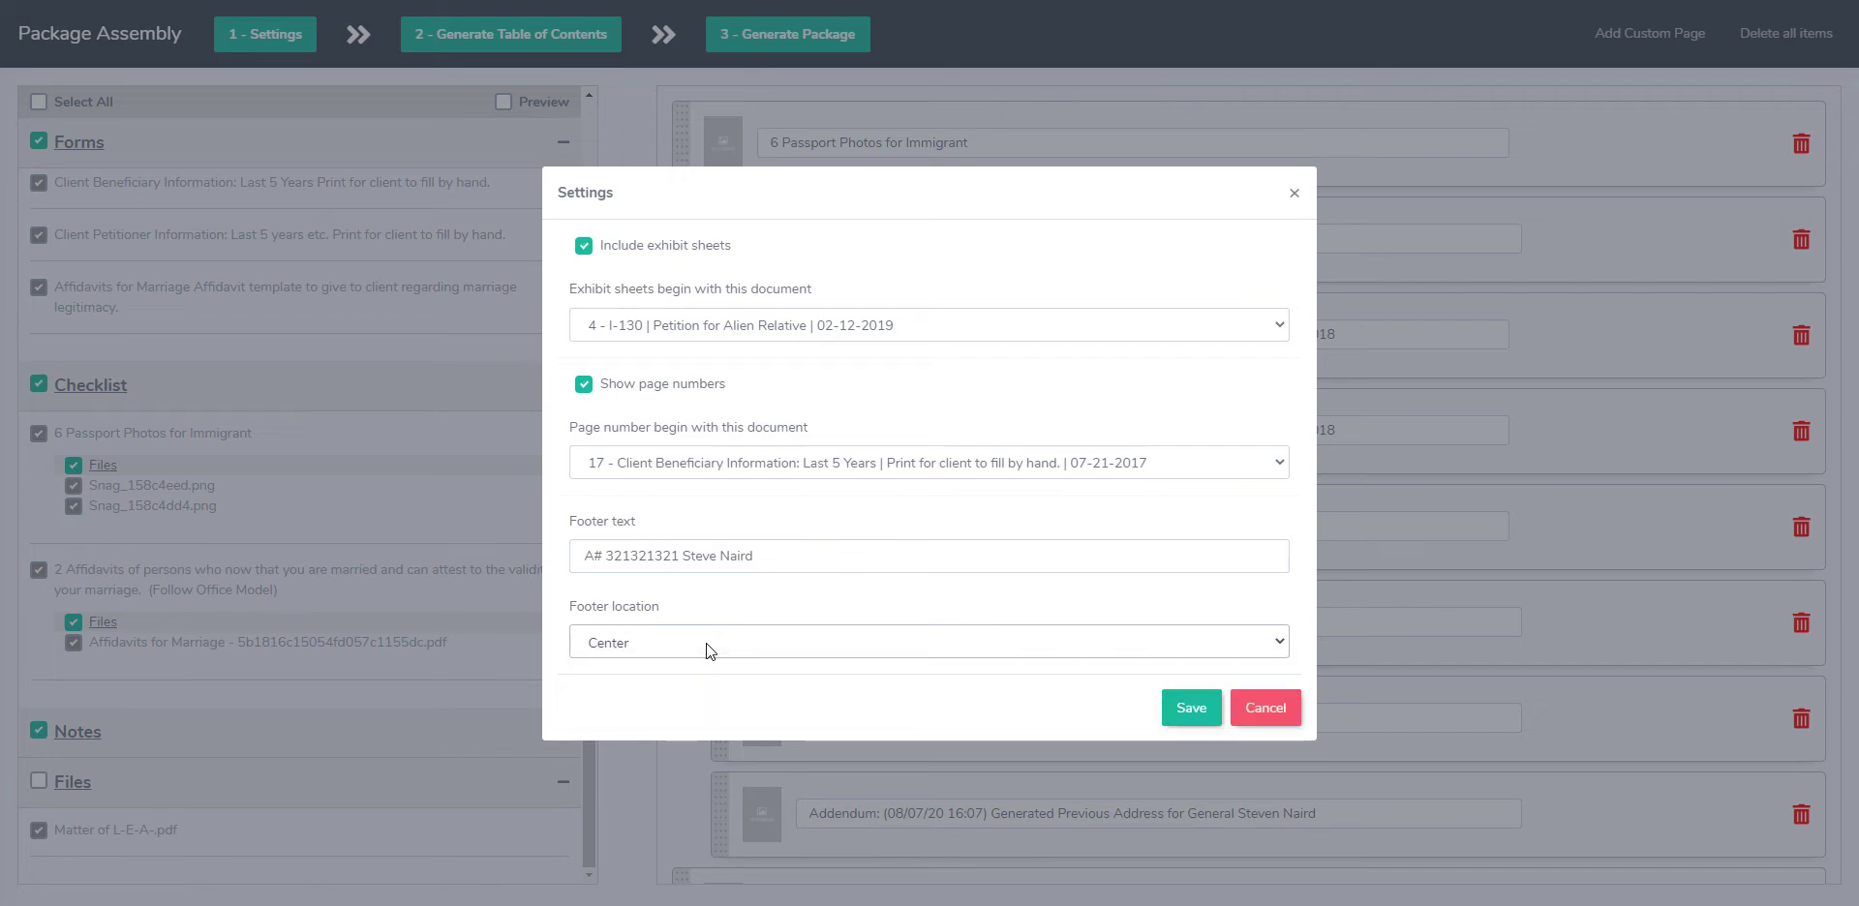
click(1191, 712)
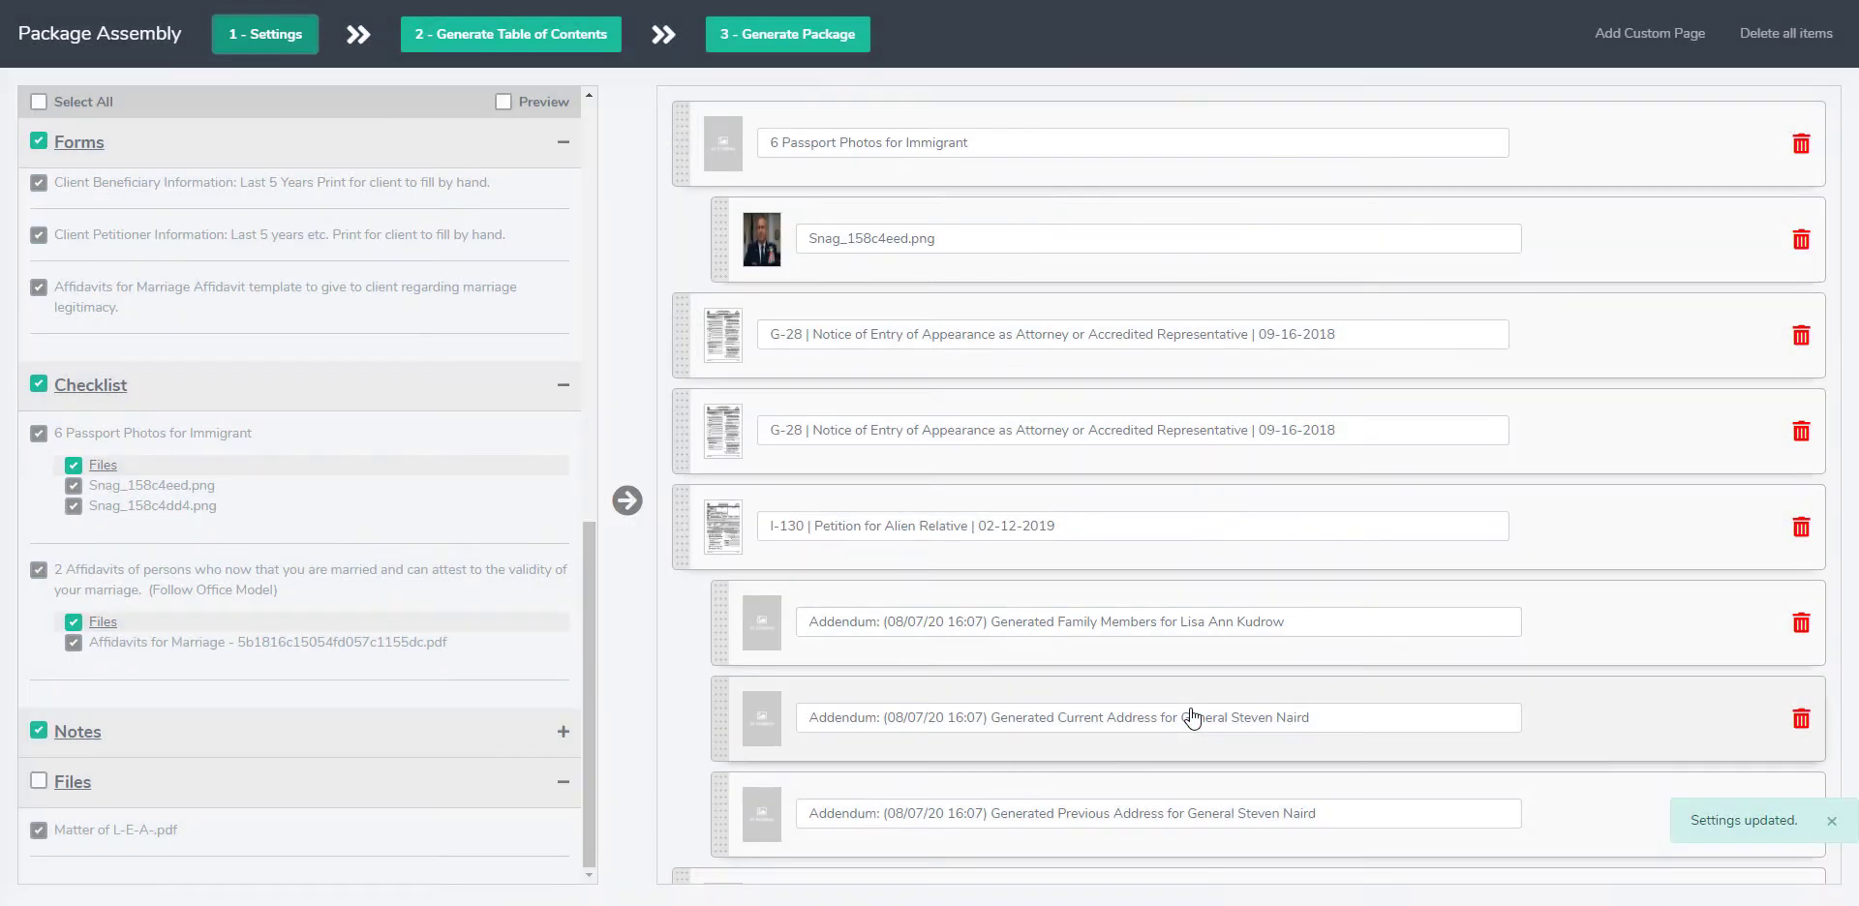
Step: Generate a table of contents that starts indexing from 6 Passport Photos for Immigrant
click(538, 44)
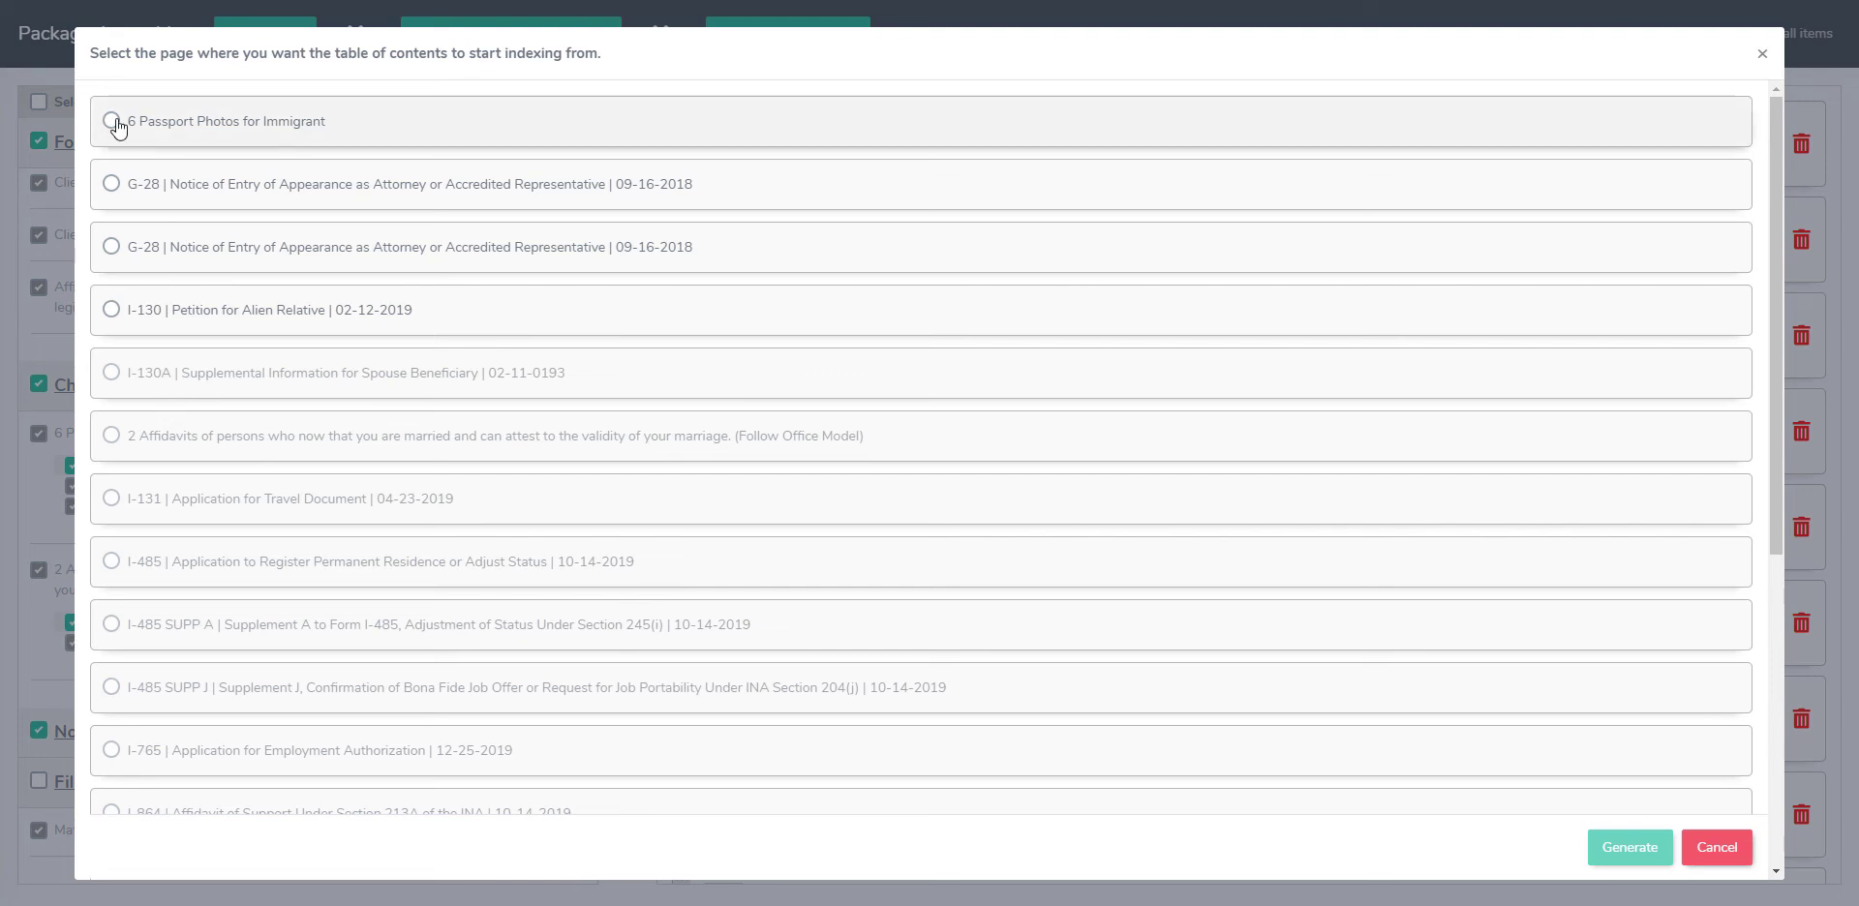
click(112, 122)
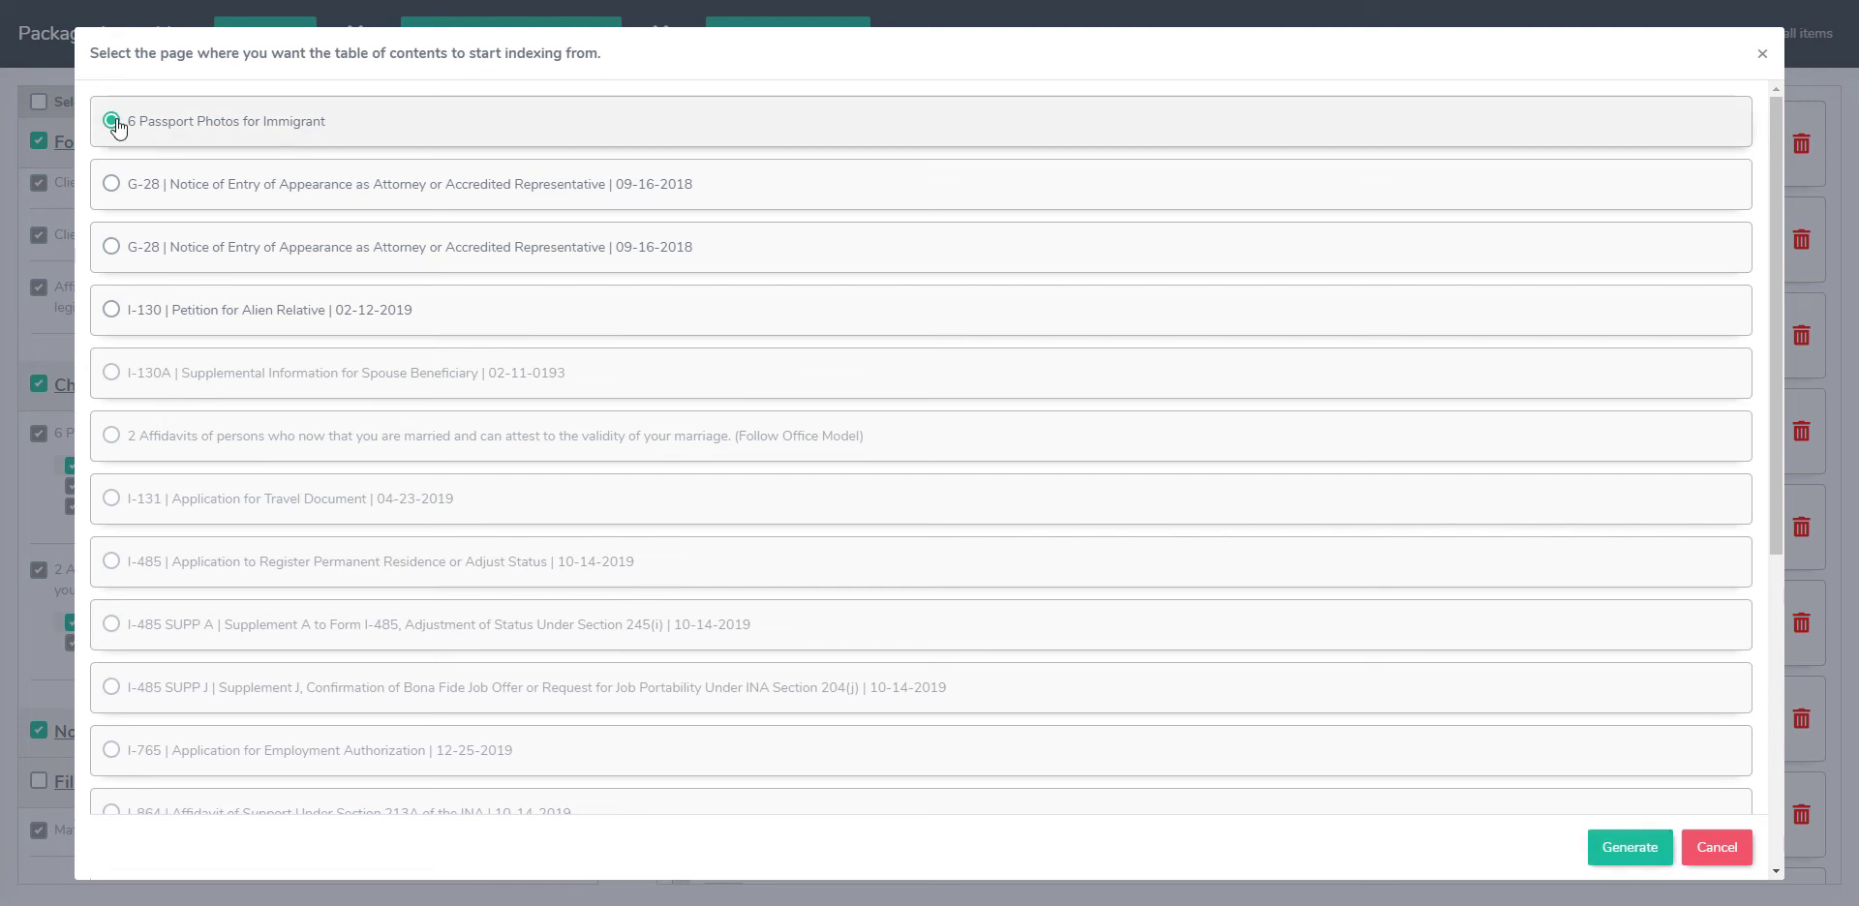
click(1636, 854)
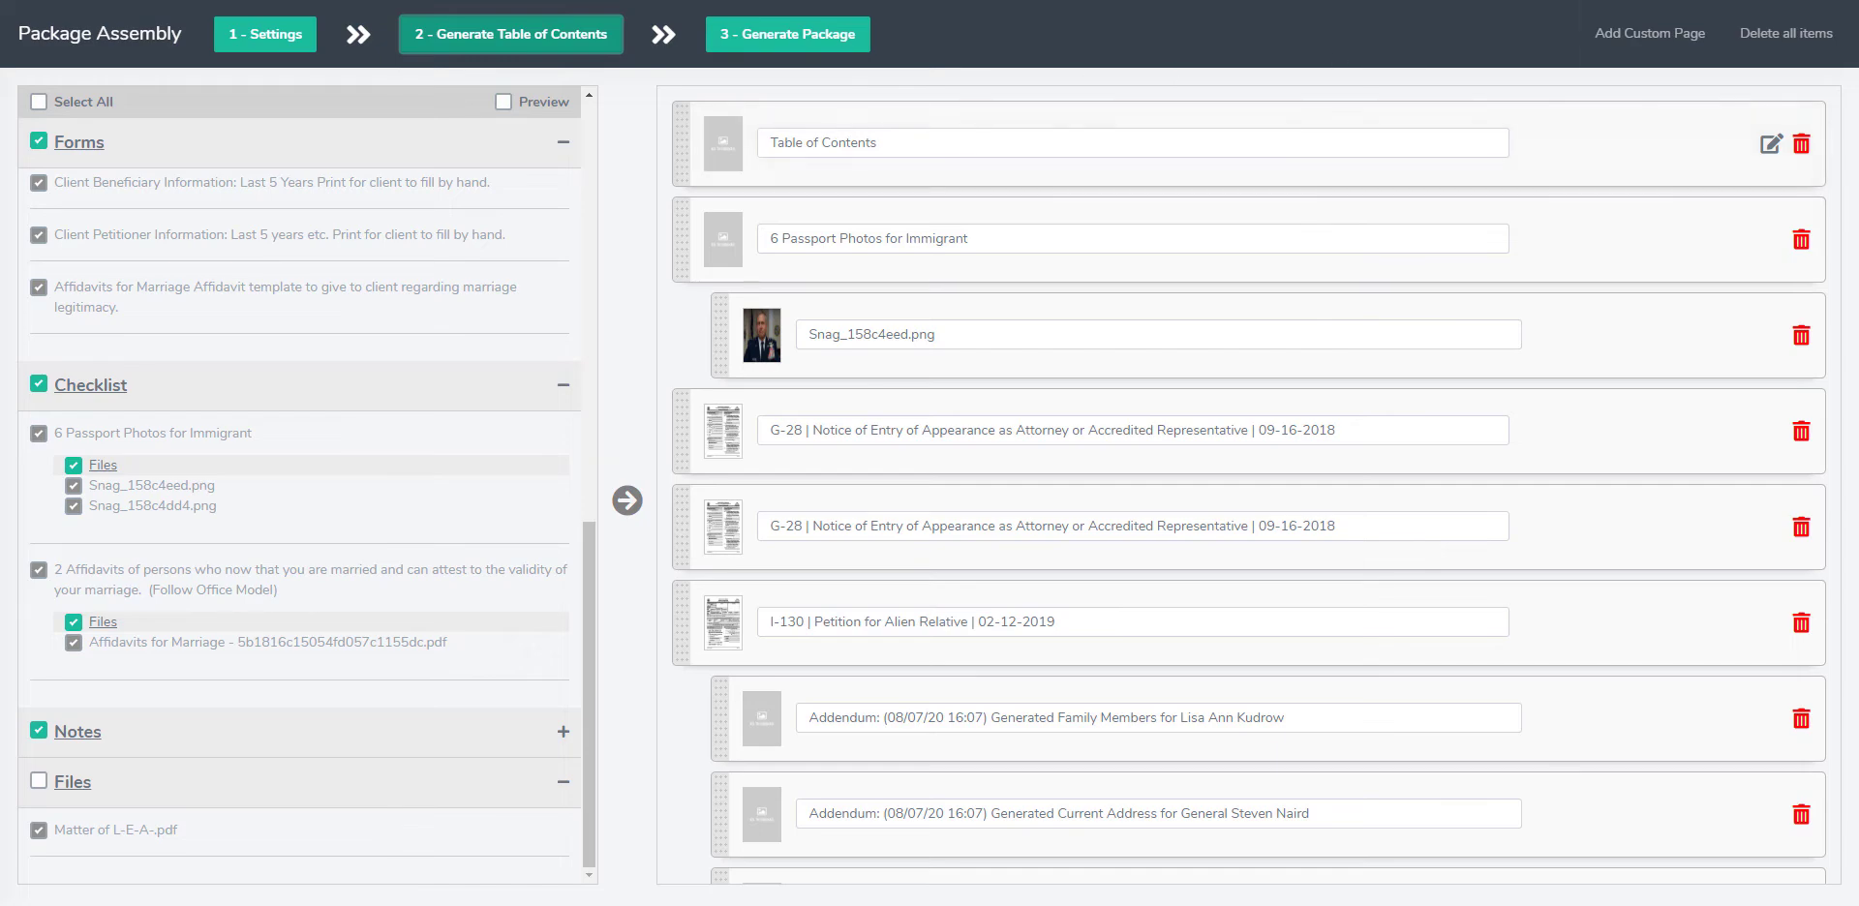
Step: Open the table of contents for editing and review its item numbers, descriptions and page ranges
click(1770, 147)
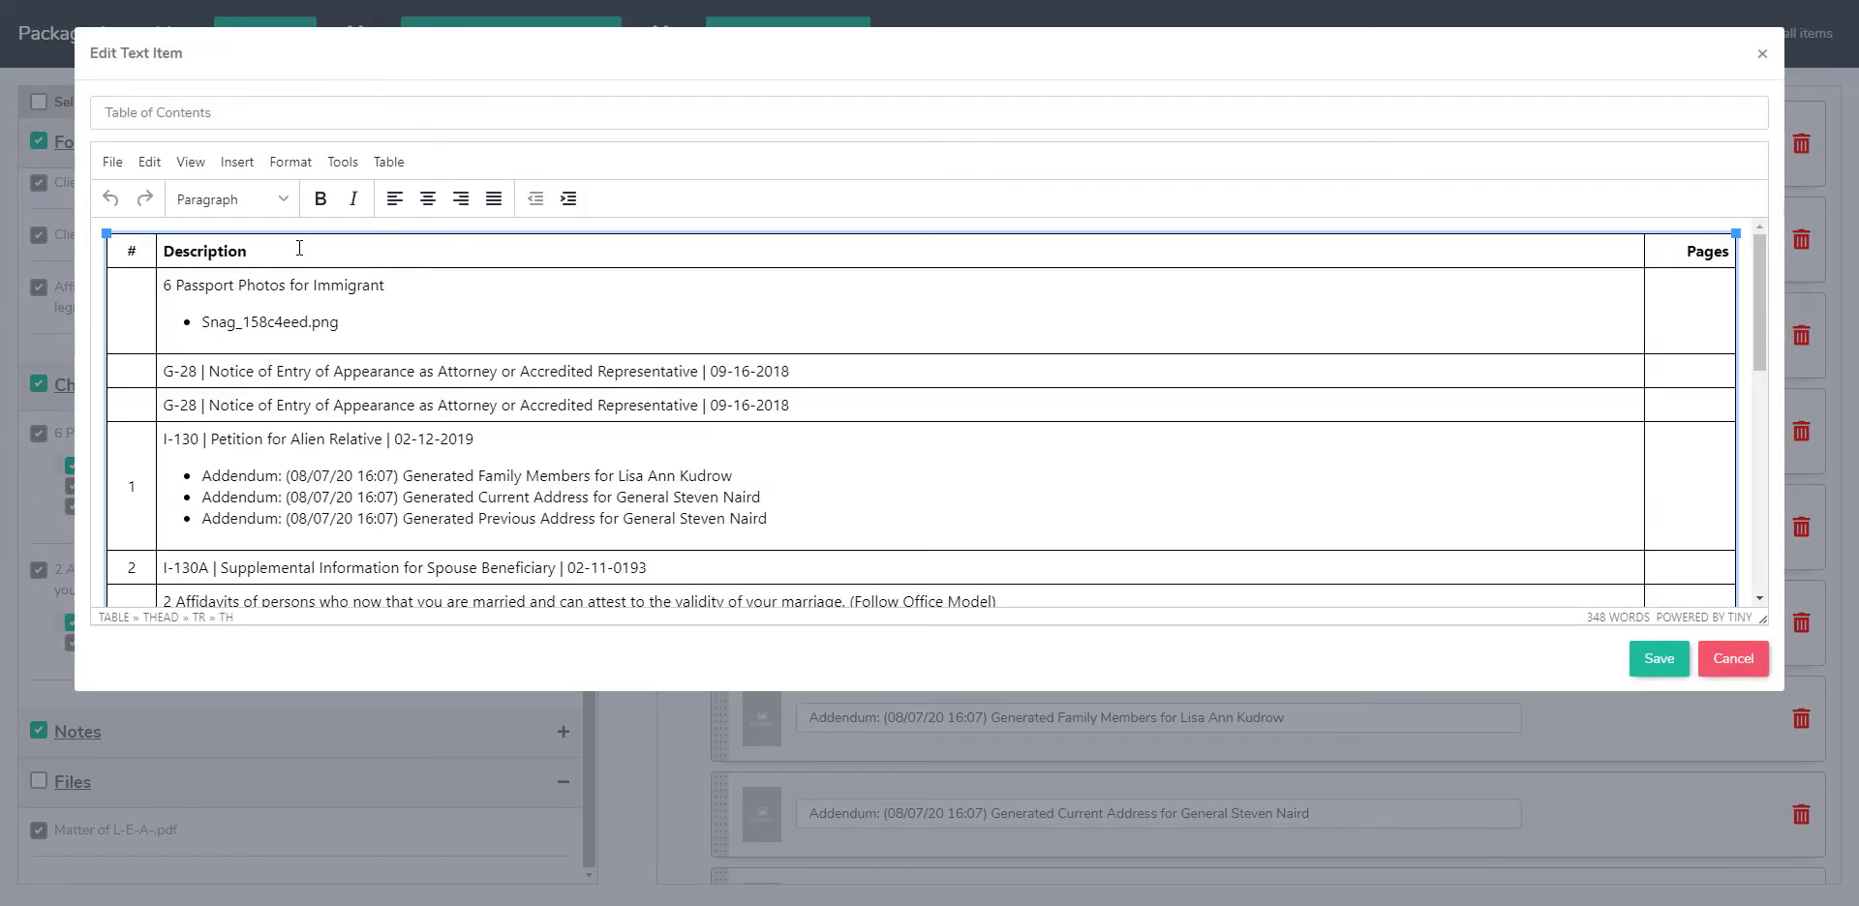
scroll(295, 345, down, 4)
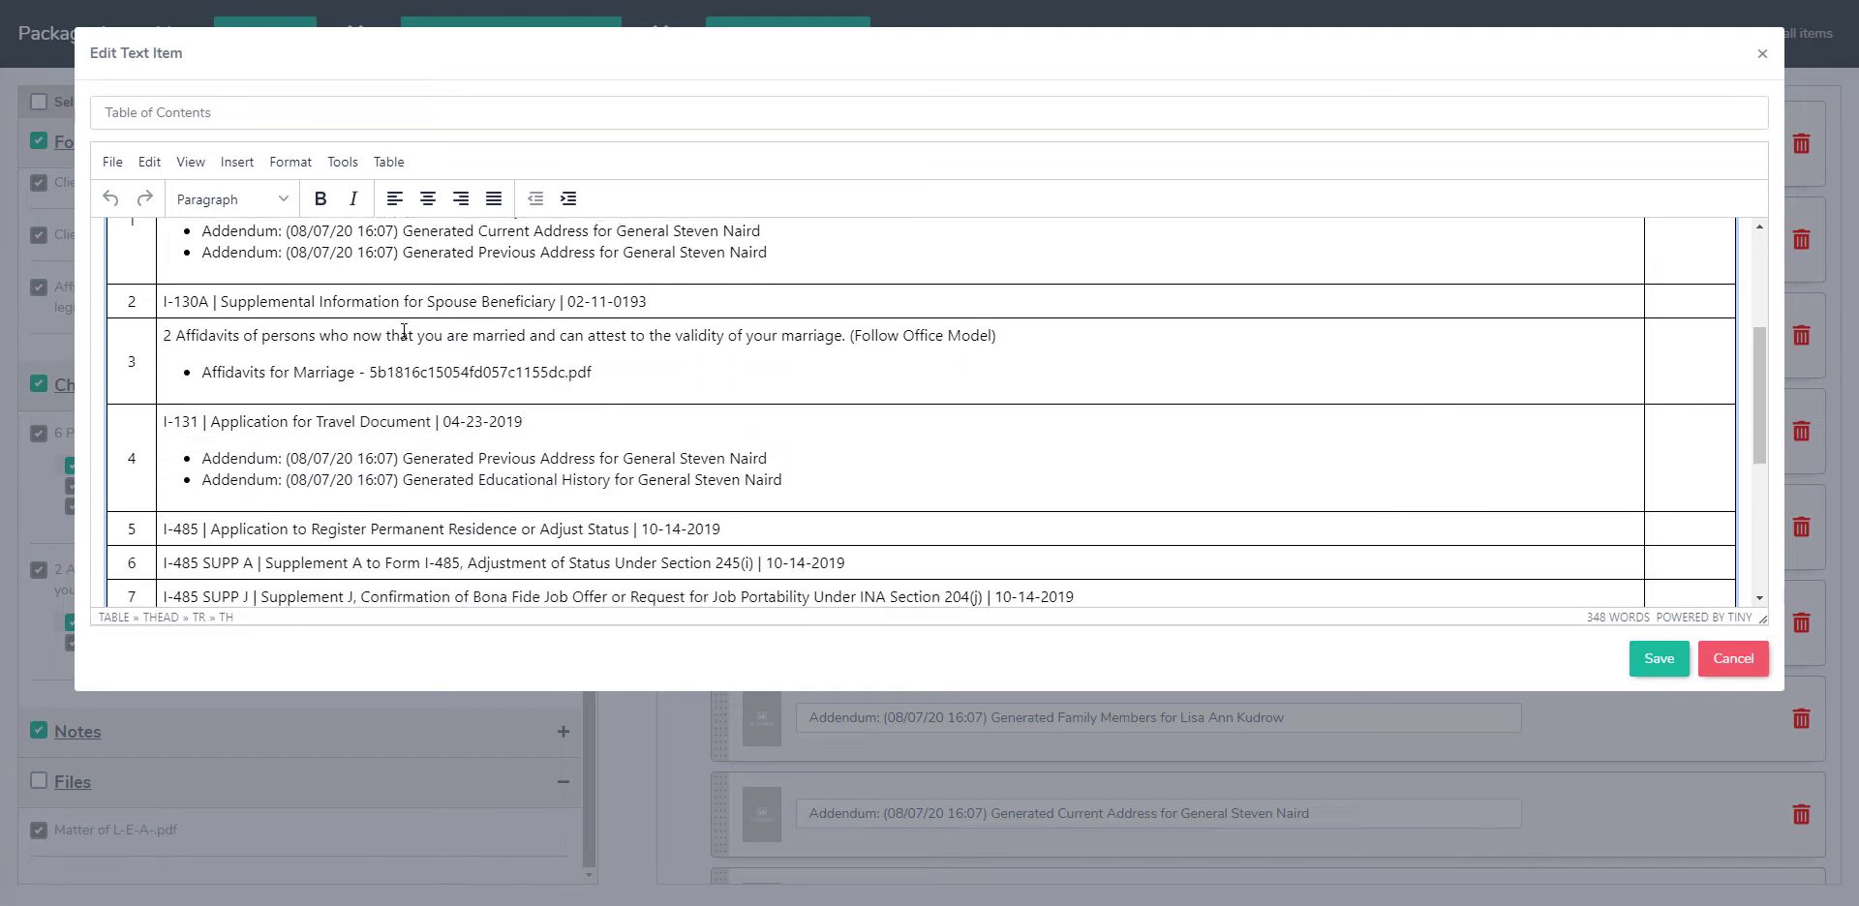
scroll(403, 331, down, 3)
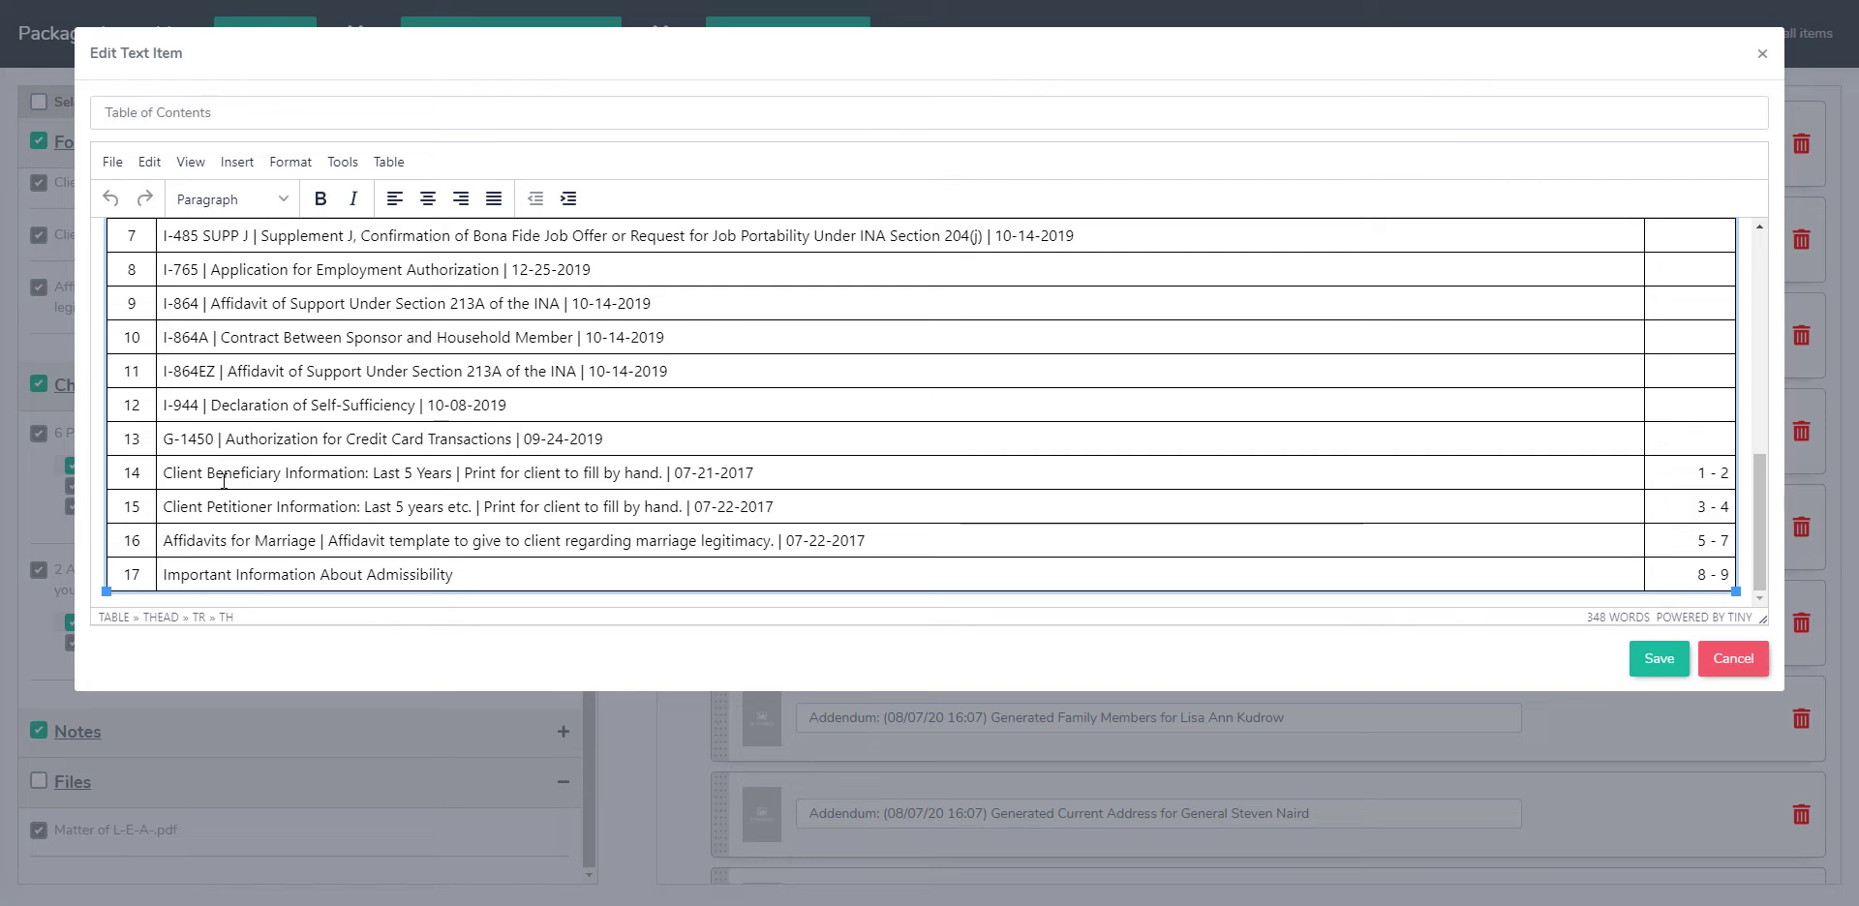
scroll(223, 481, up, 1)
scroll(223, 481, up, 3)
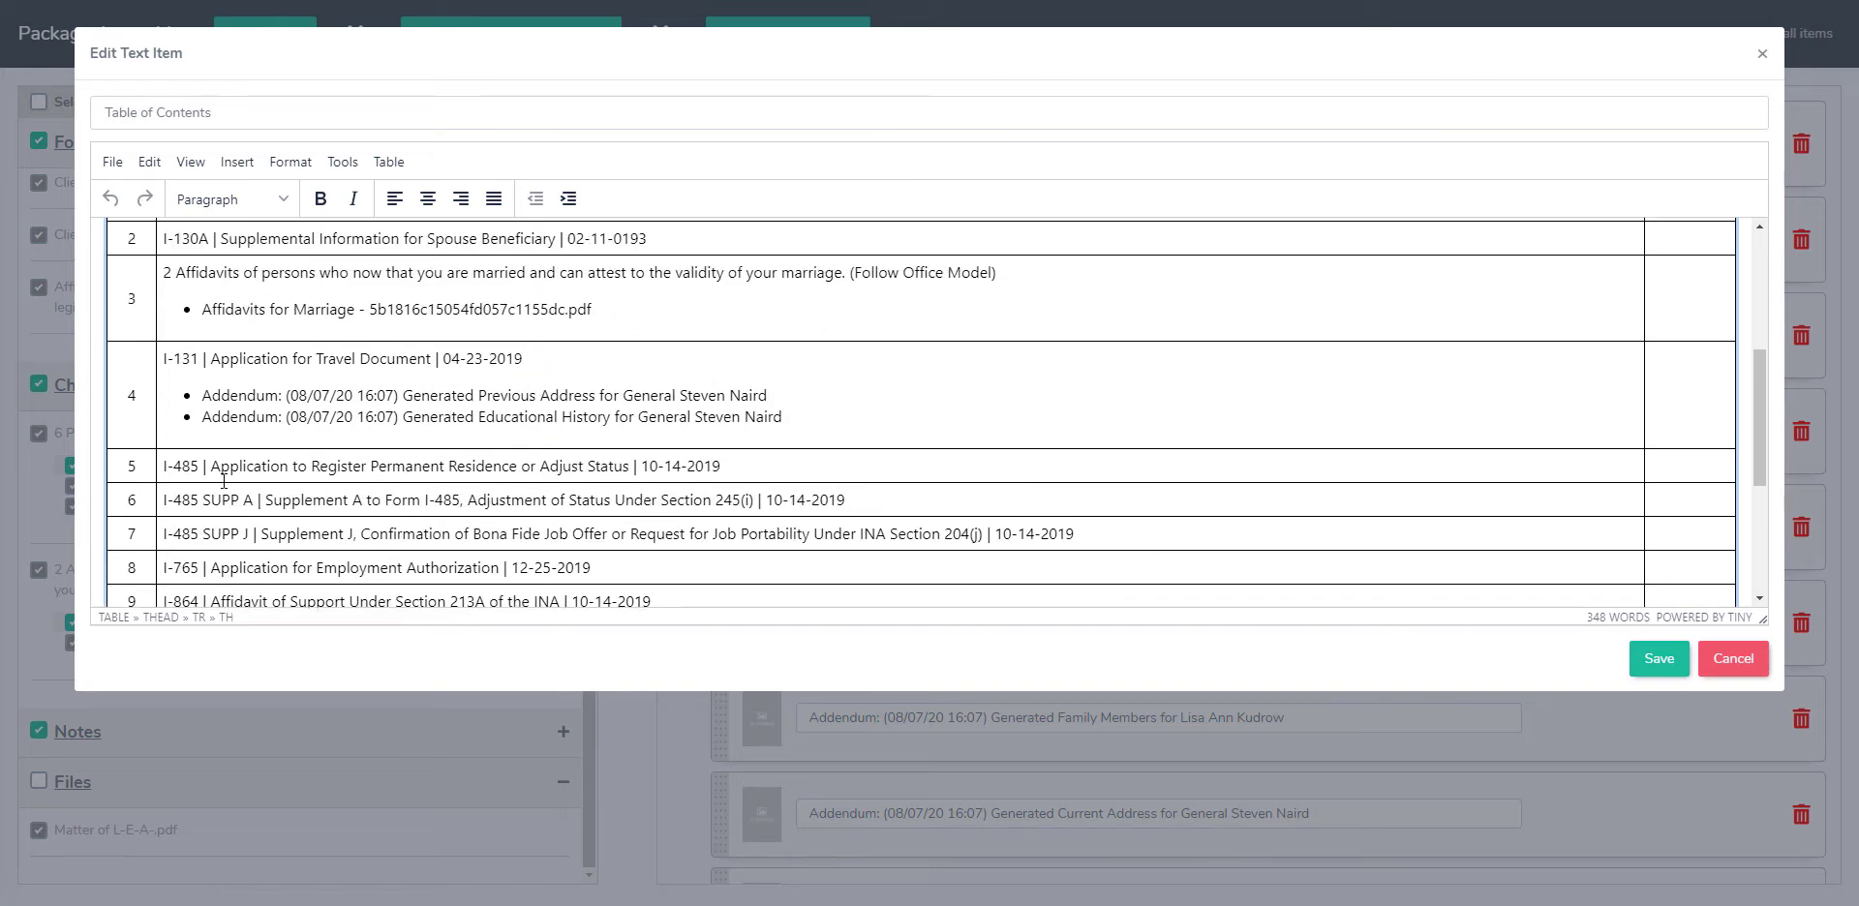
scroll(138, 483, up, 5)
click(137, 482)
text(1)
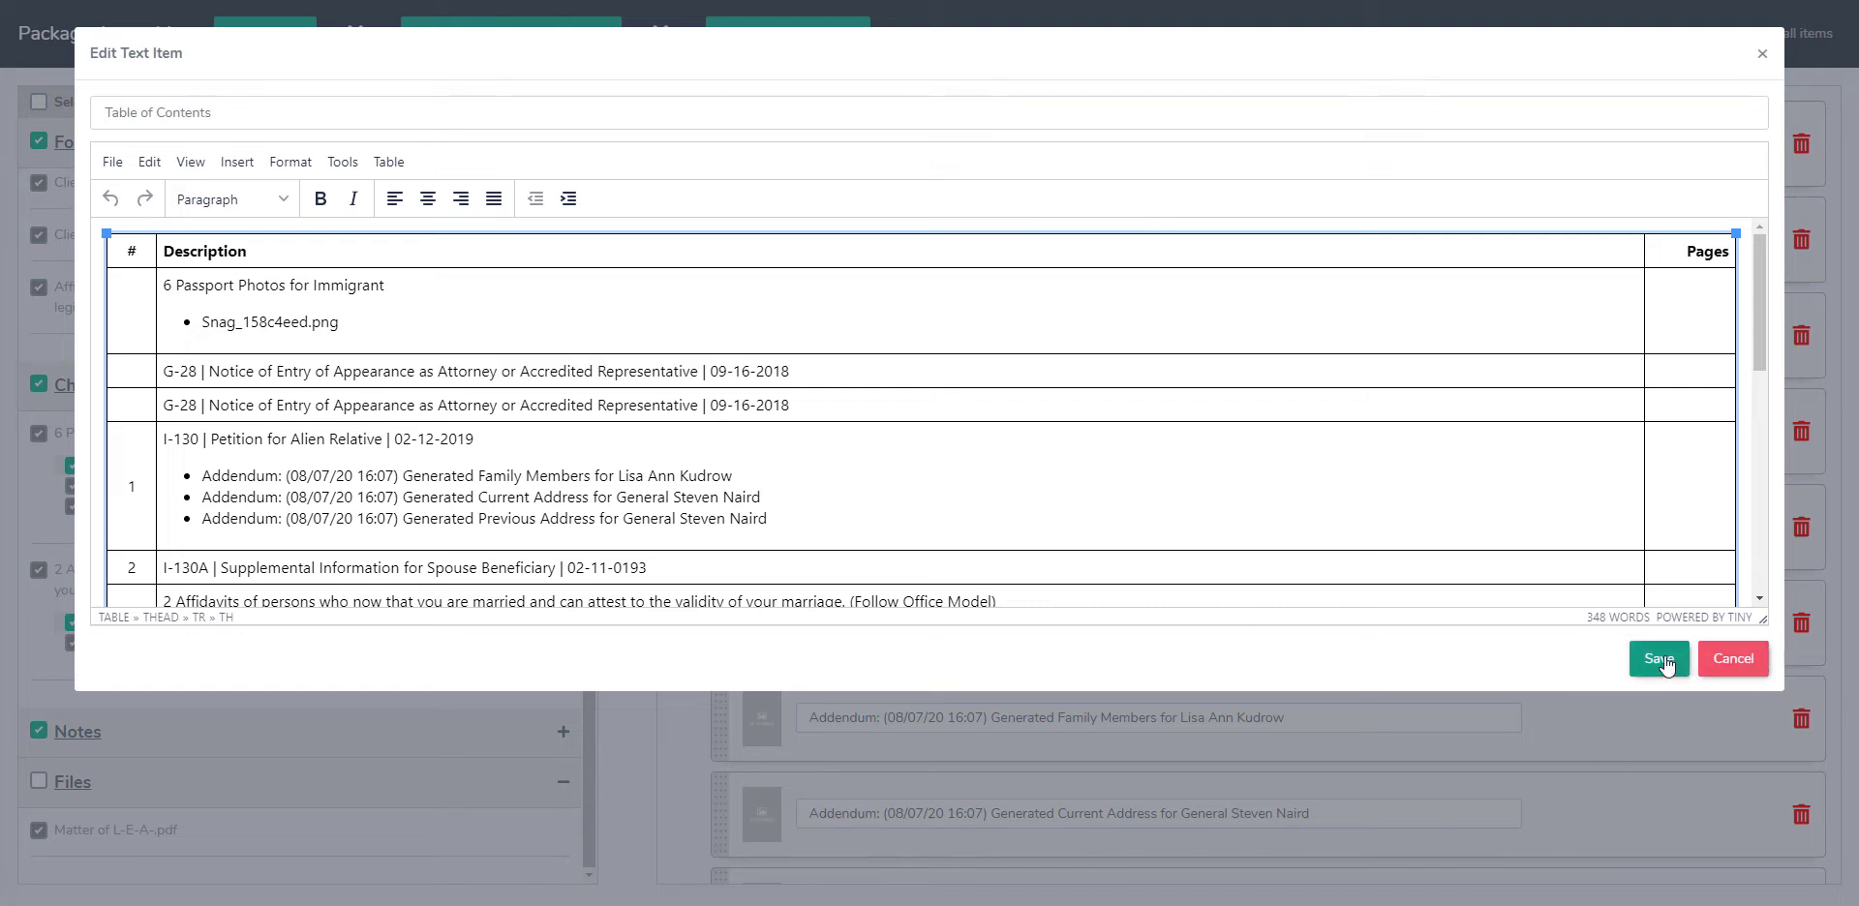
Step: Insert blank lines above the contents table, add the text "Max Width - 750PX" there, and save the table of contents
click(129, 252)
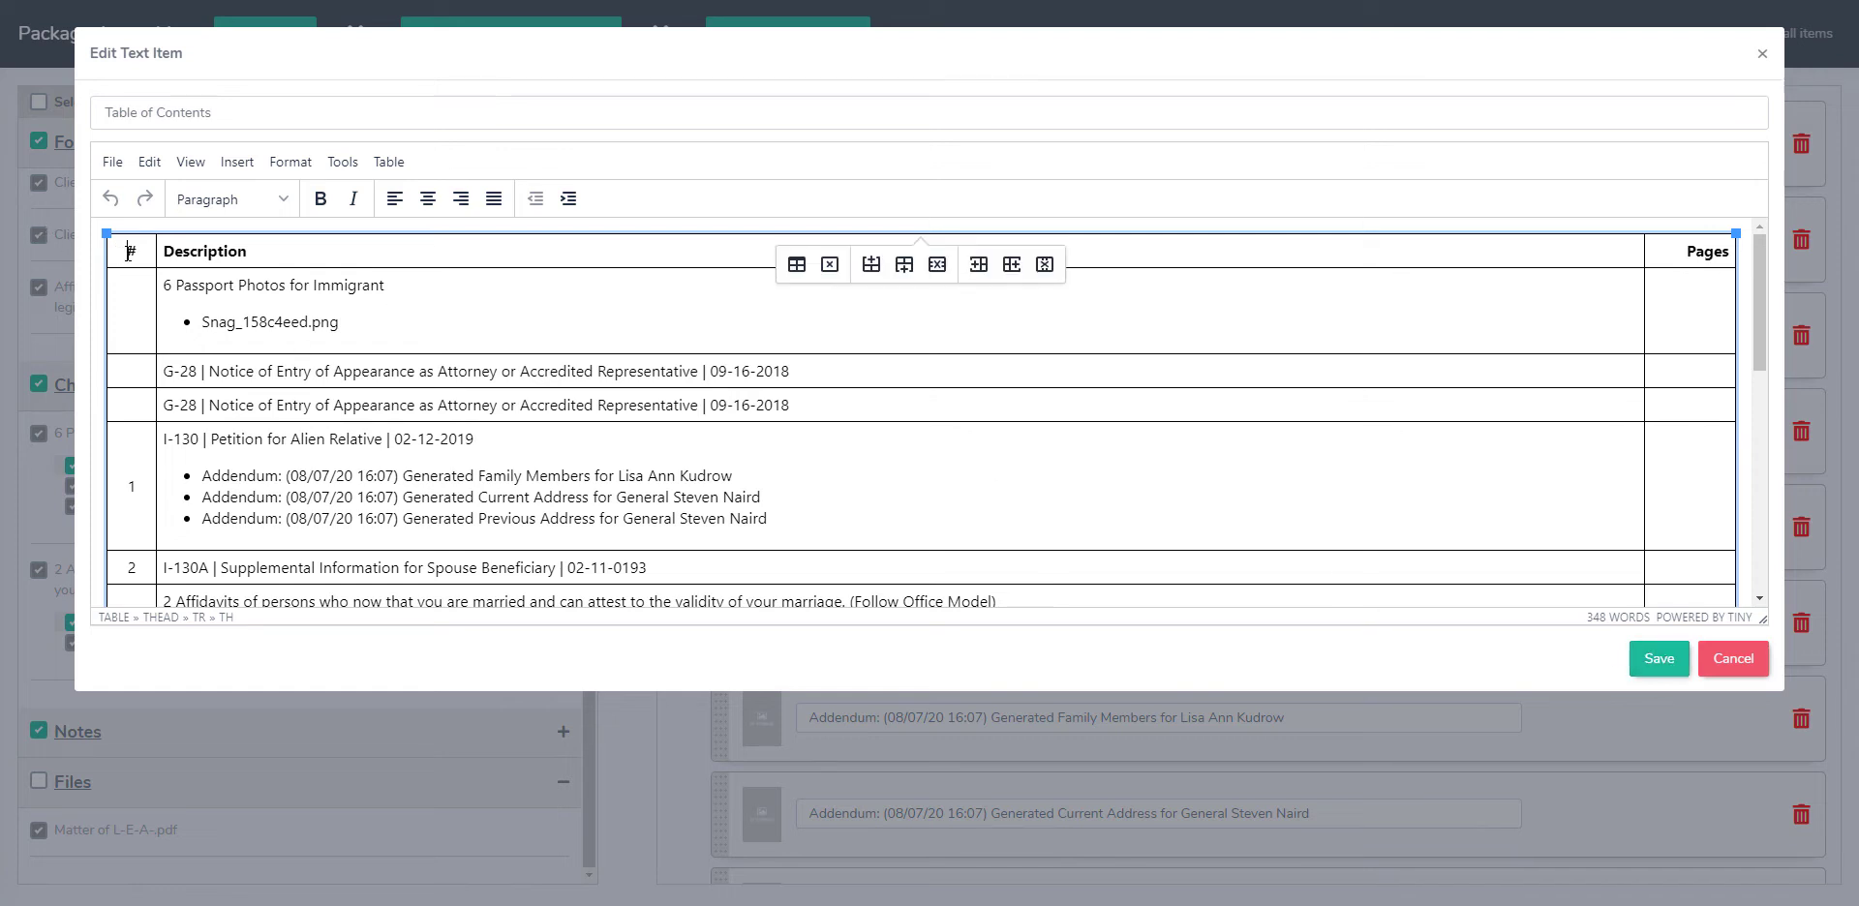
key(Up)
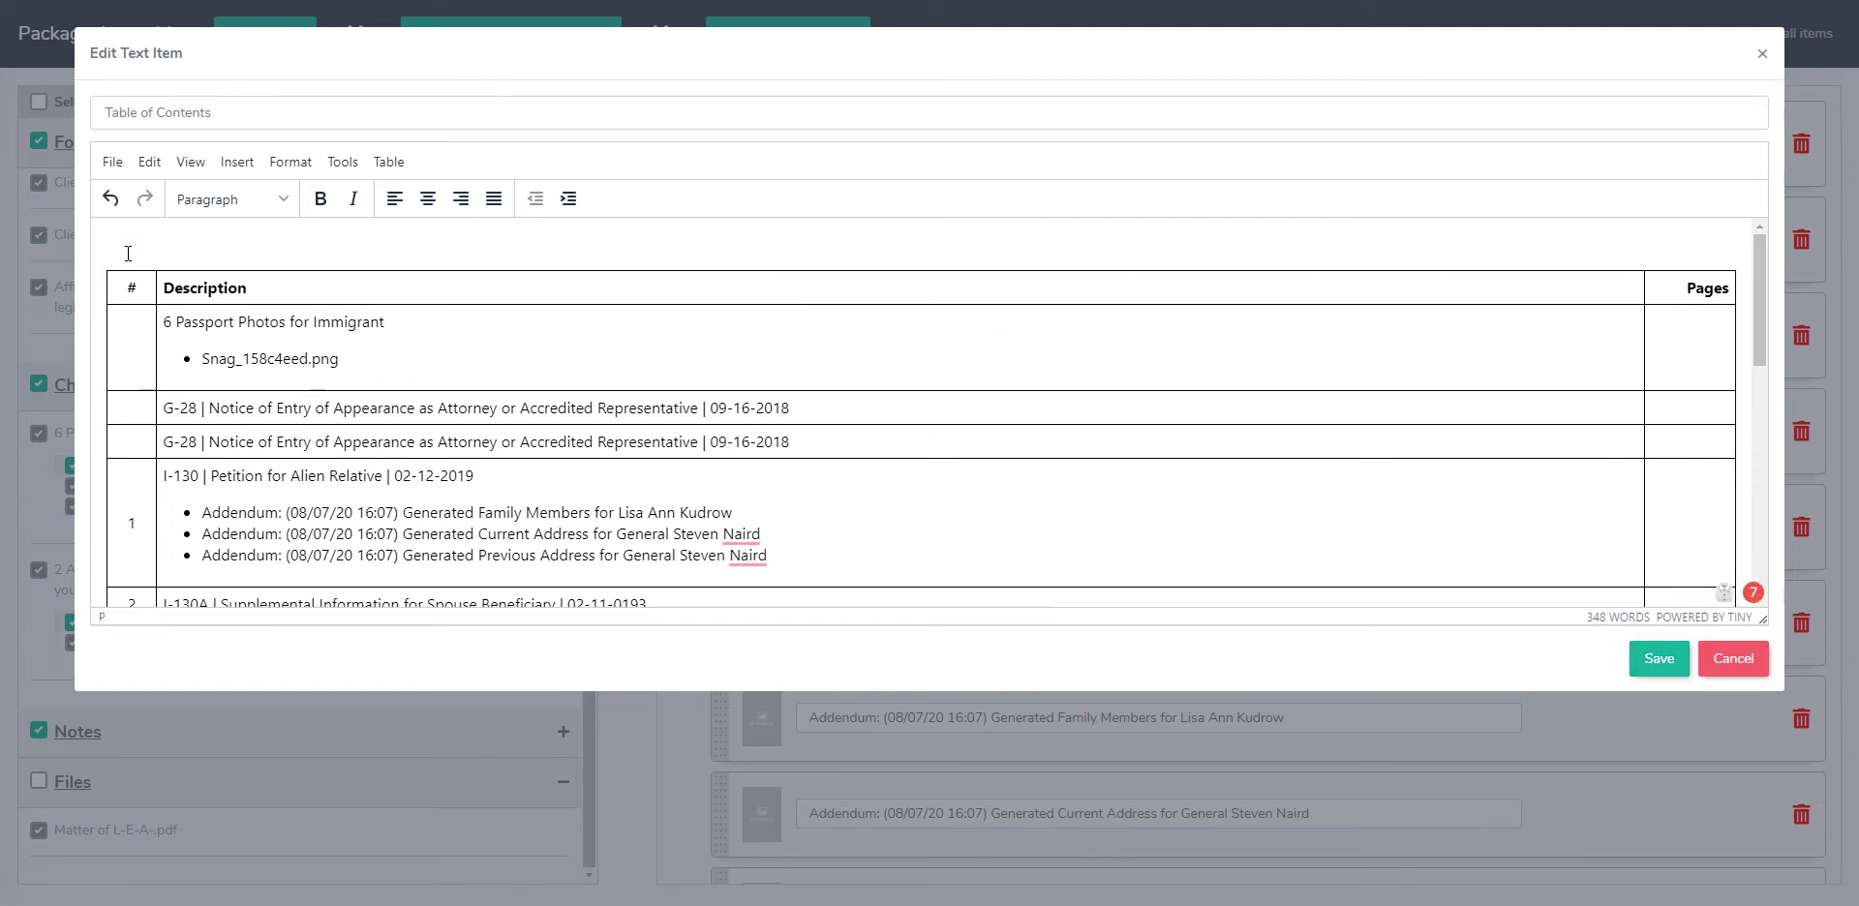
key(Return)
key(Return)
key(Return)
key(Return)
key(Return)
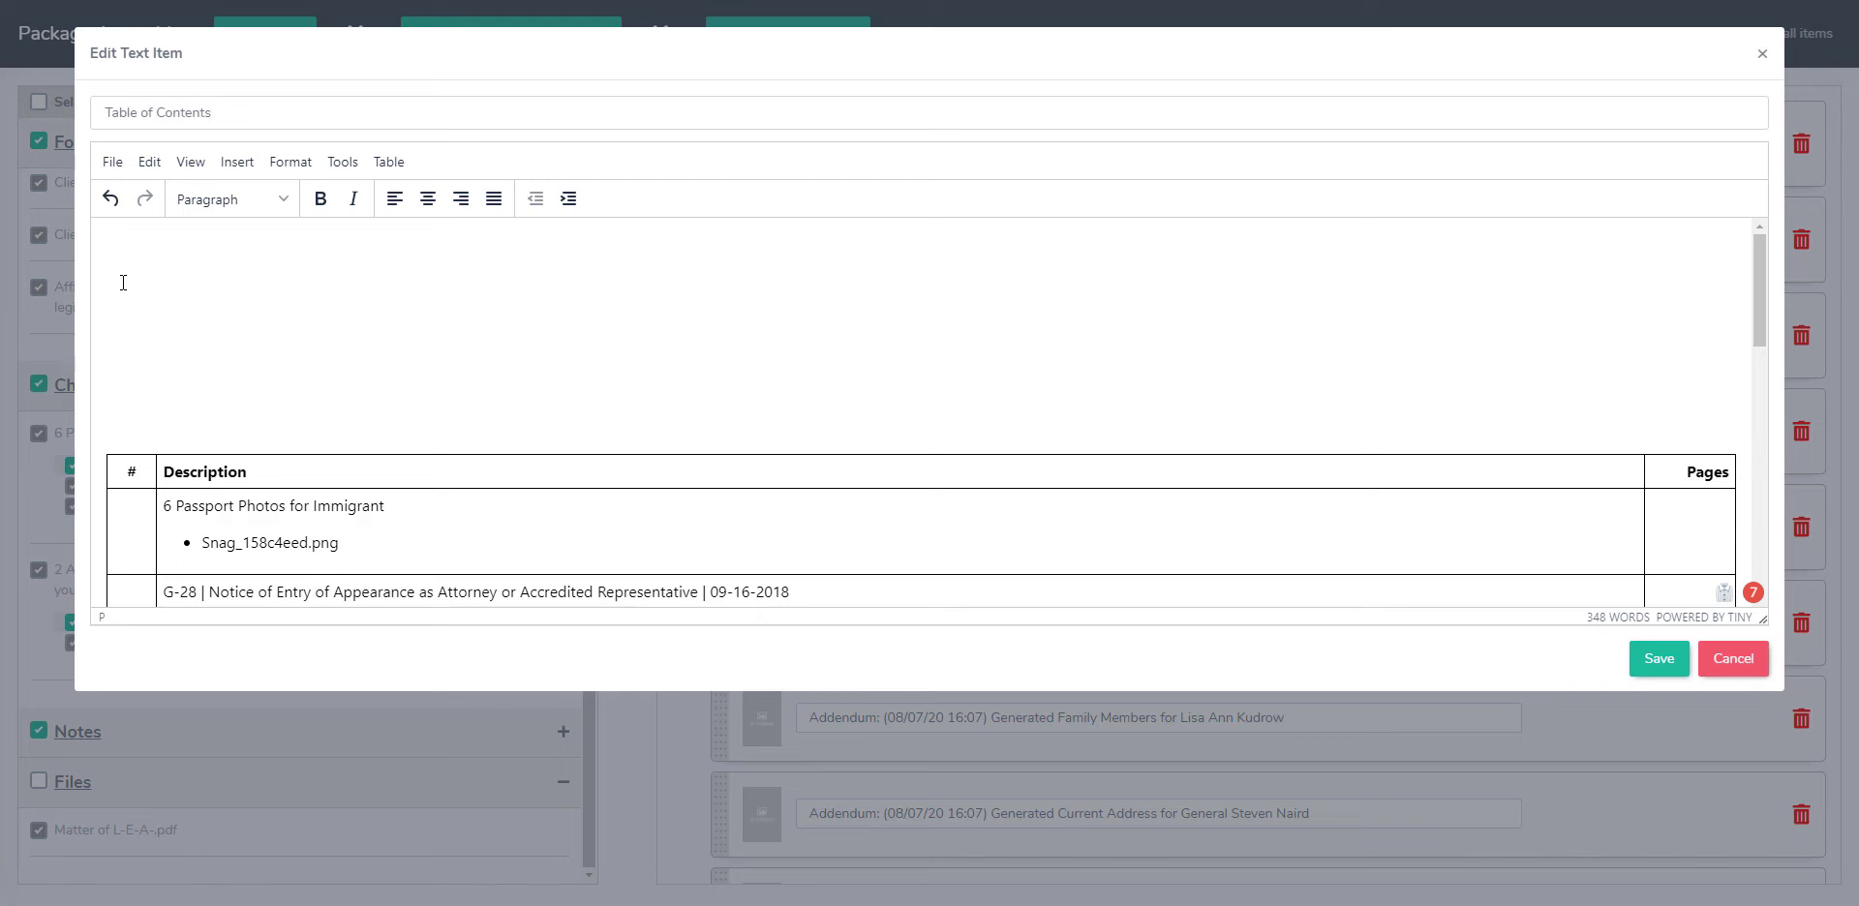
text(Max Width - 750PX)
click(1665, 673)
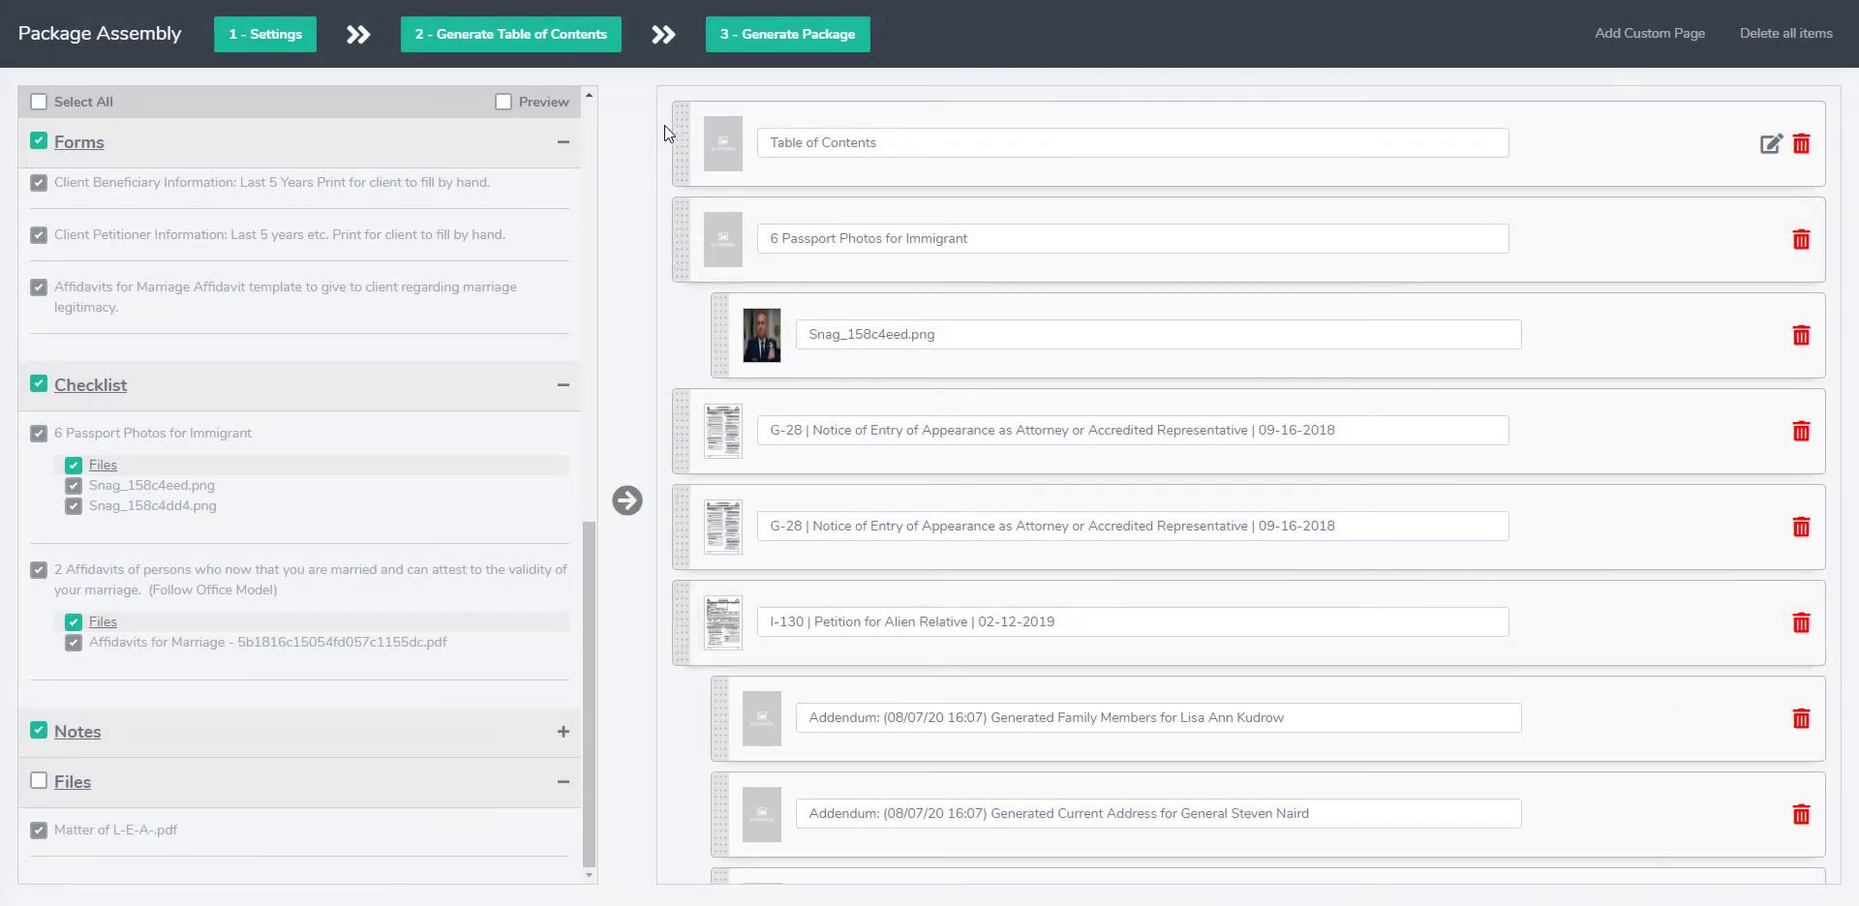
Step: Generate the PDF package and acknowledge the rendering notice
click(792, 38)
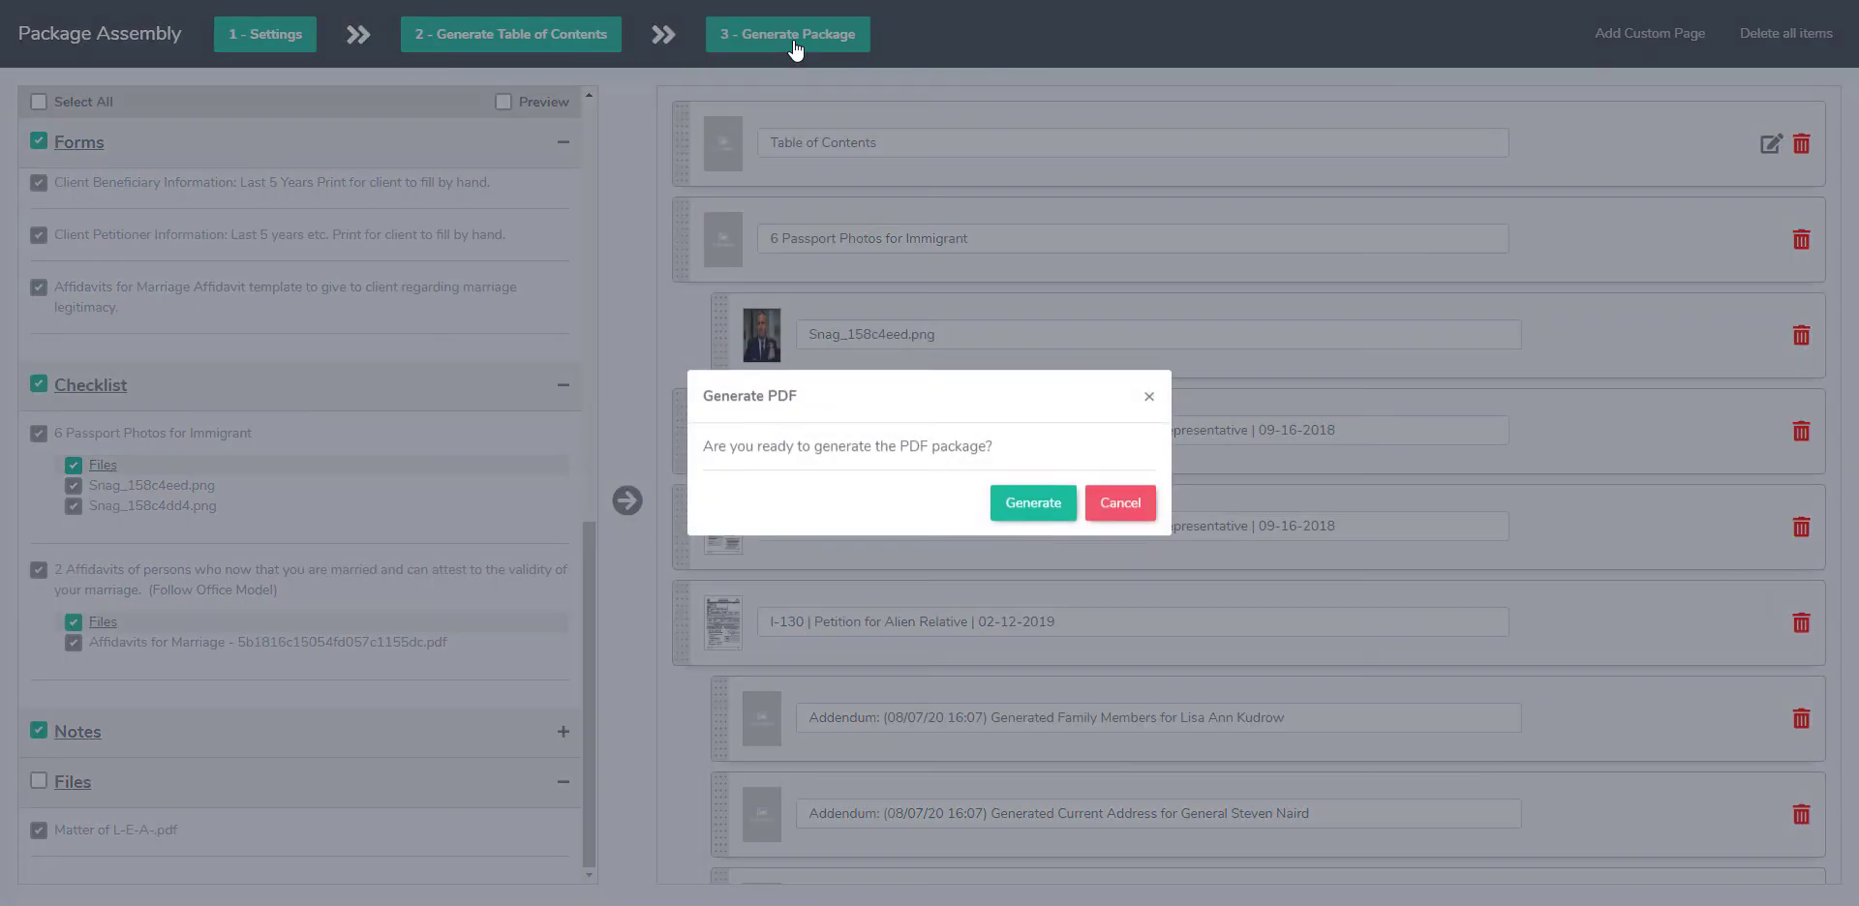
click(1035, 505)
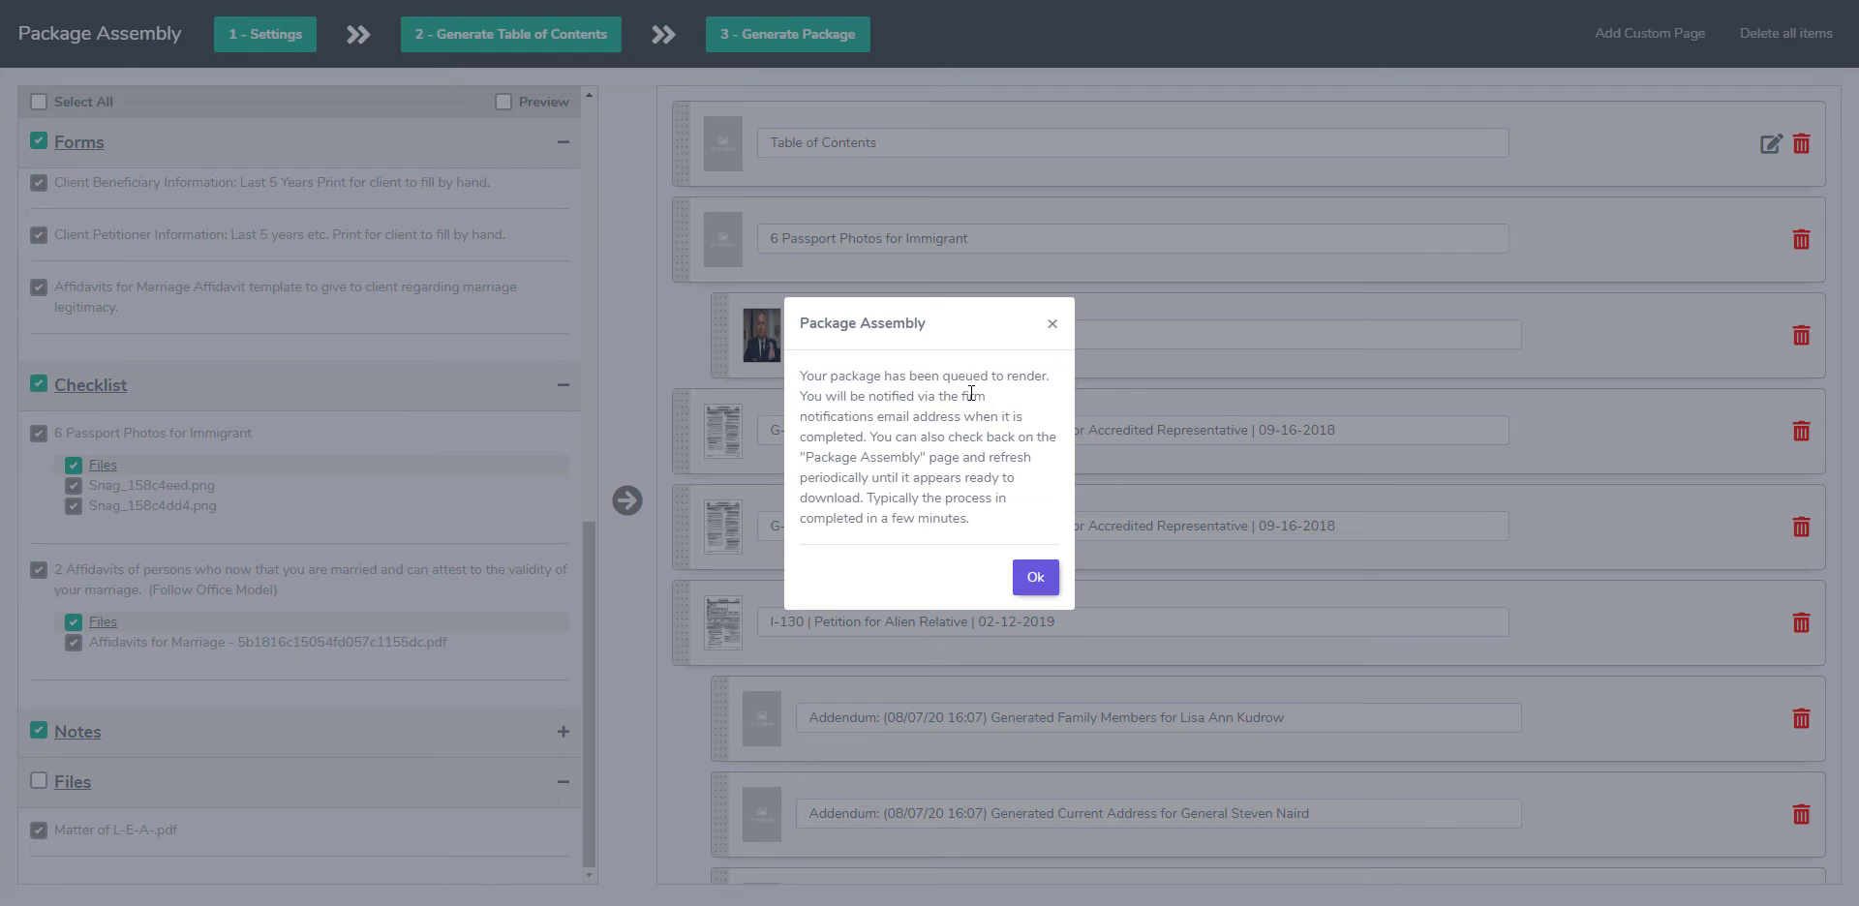
click(1040, 580)
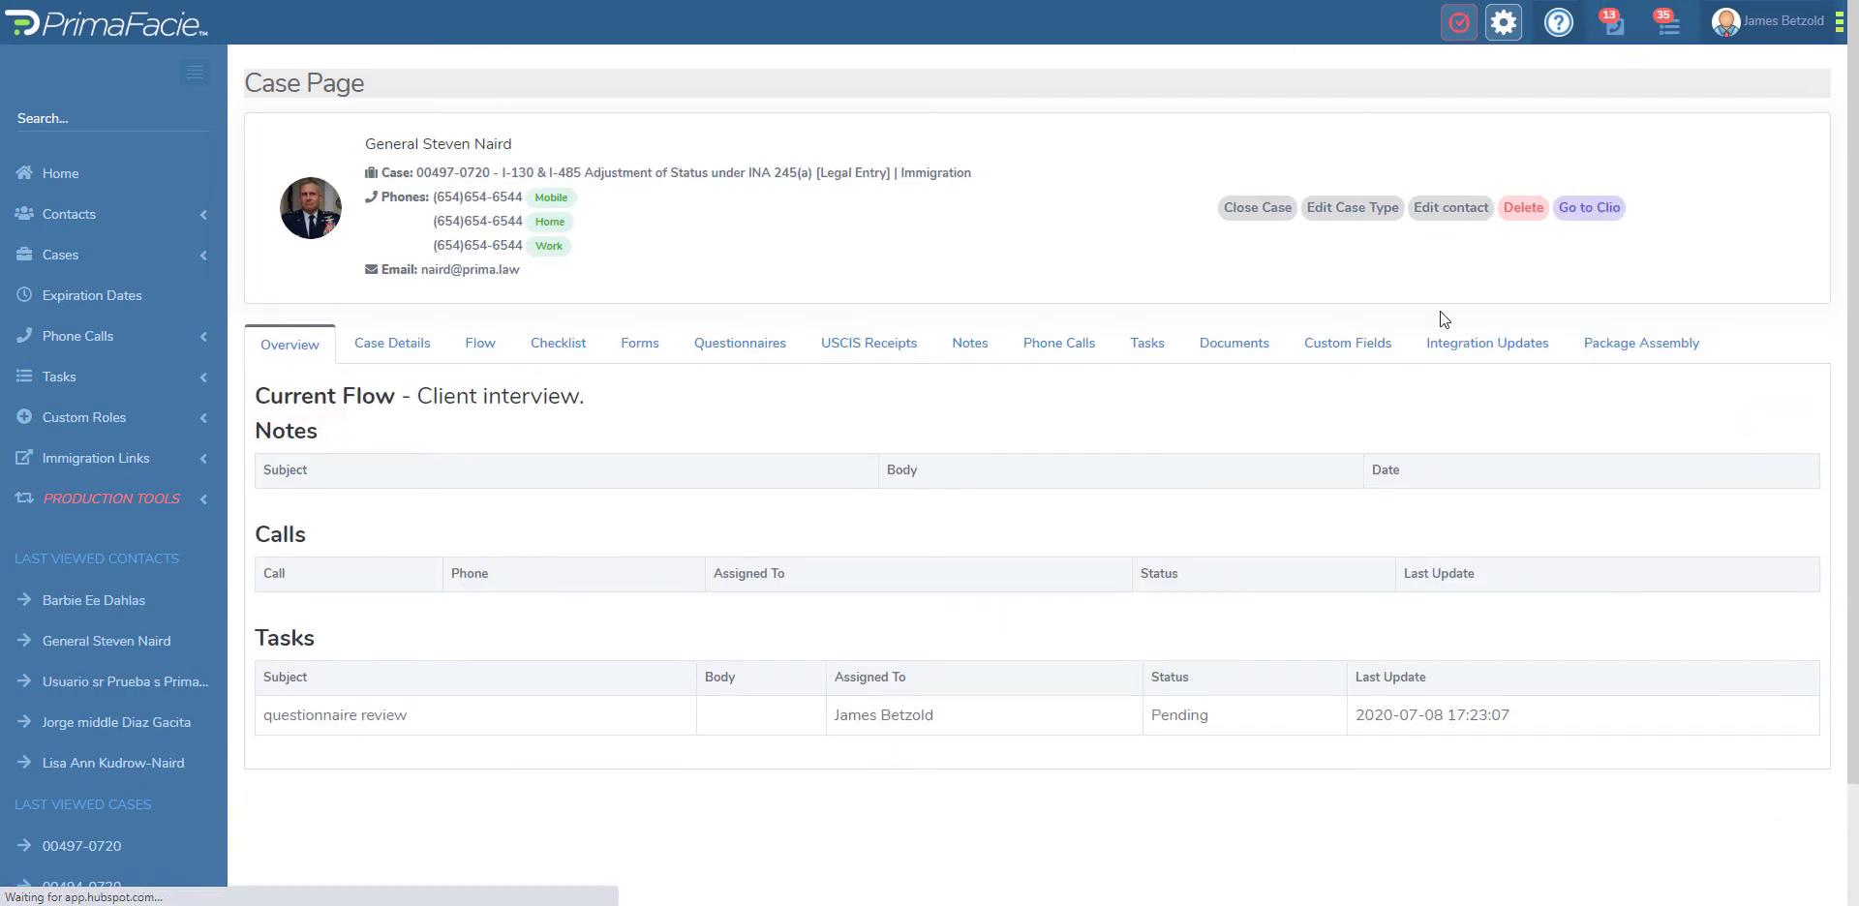
Step: From the case's package assembly list, open the package created 07-08-2020 at 14:14:45 for editing
click(1609, 346)
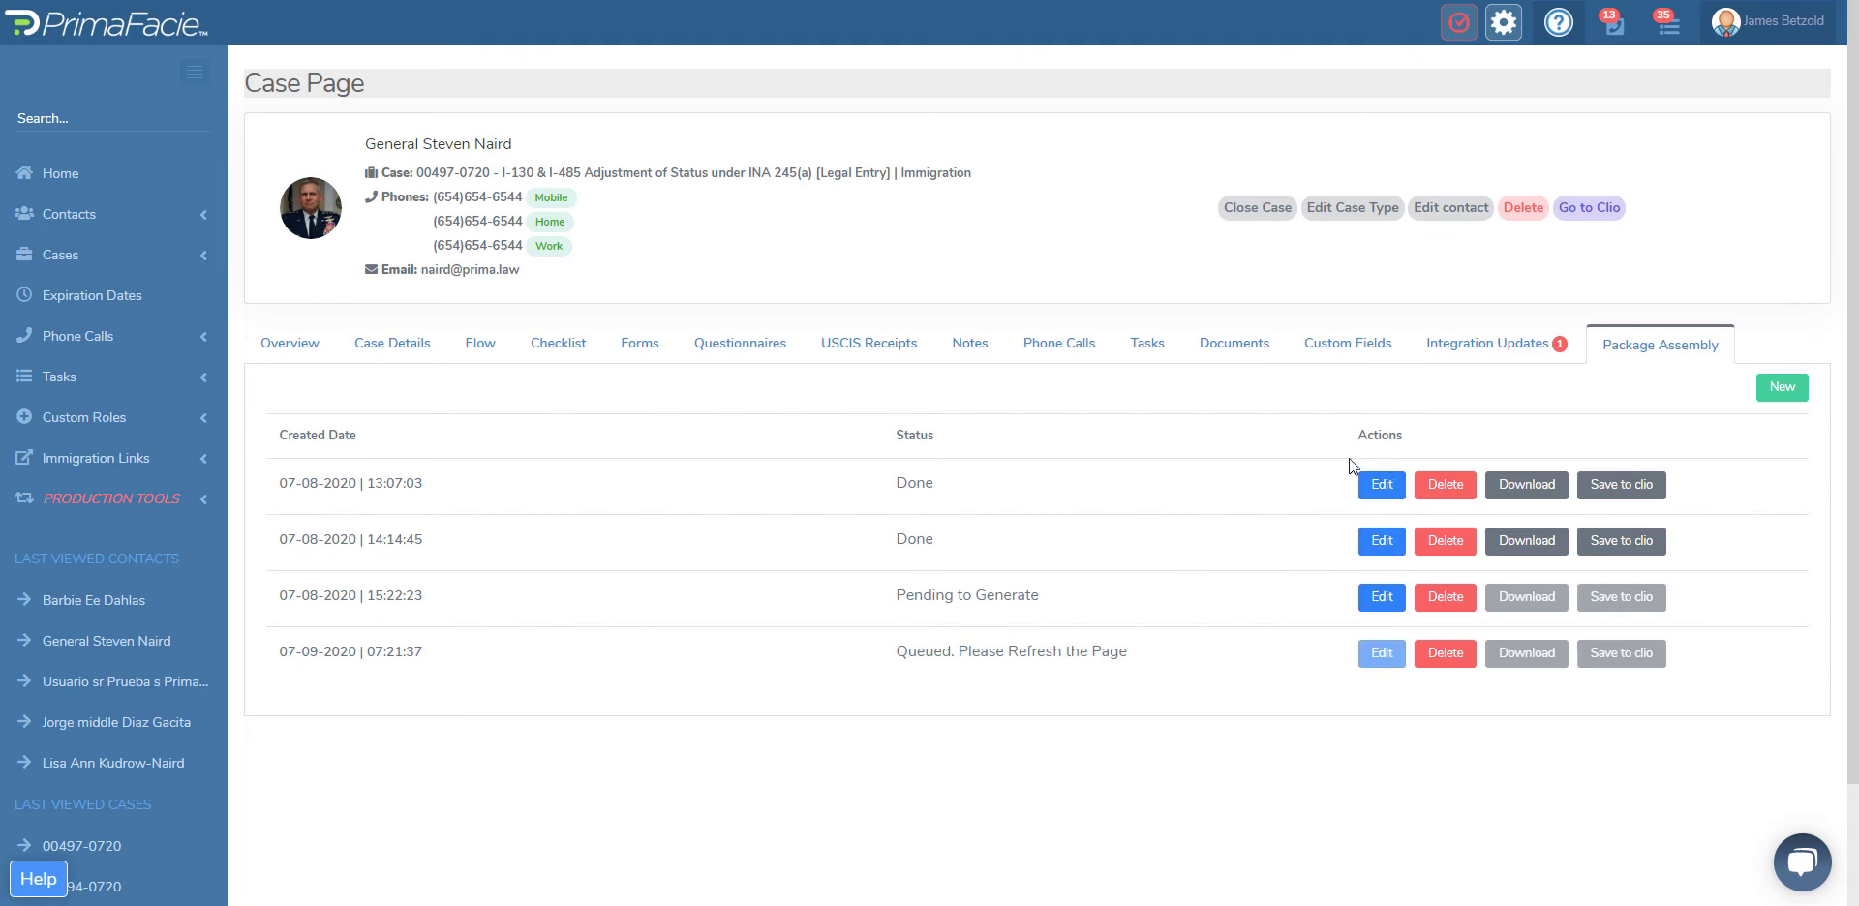
click(1382, 487)
click(1382, 542)
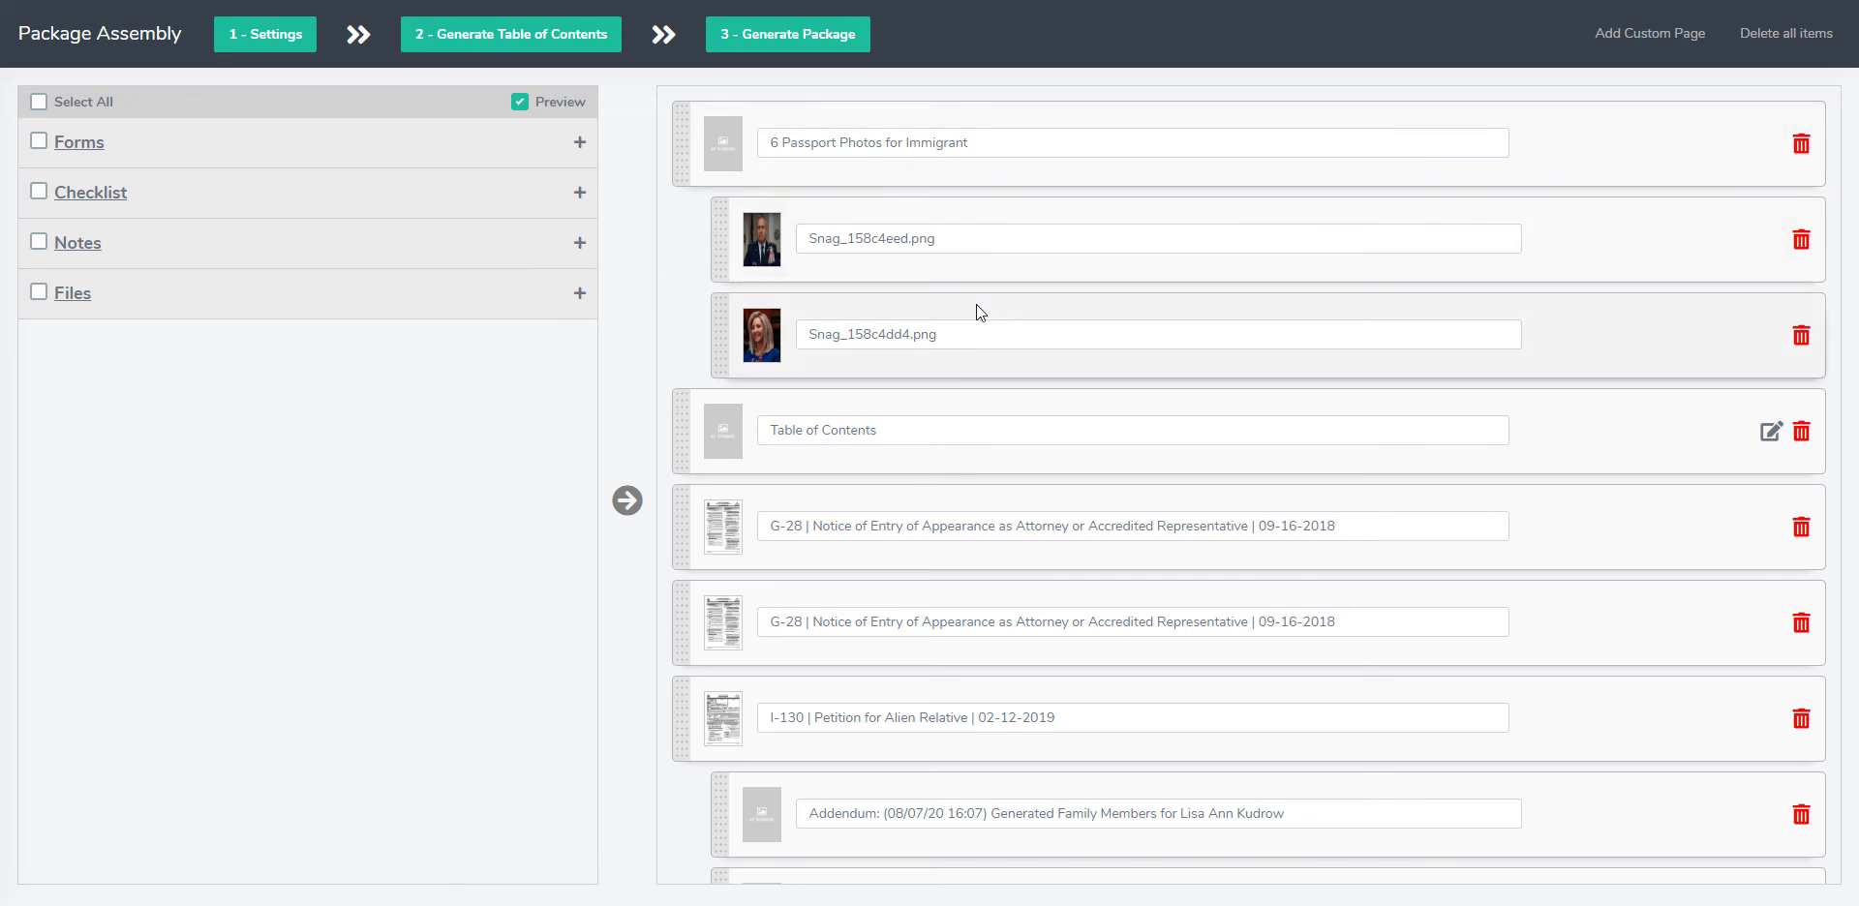
Step: Review the opened package's settings and close them unchanged, then expand its Files, Notes, Checklist and Forms sections
click(254, 34)
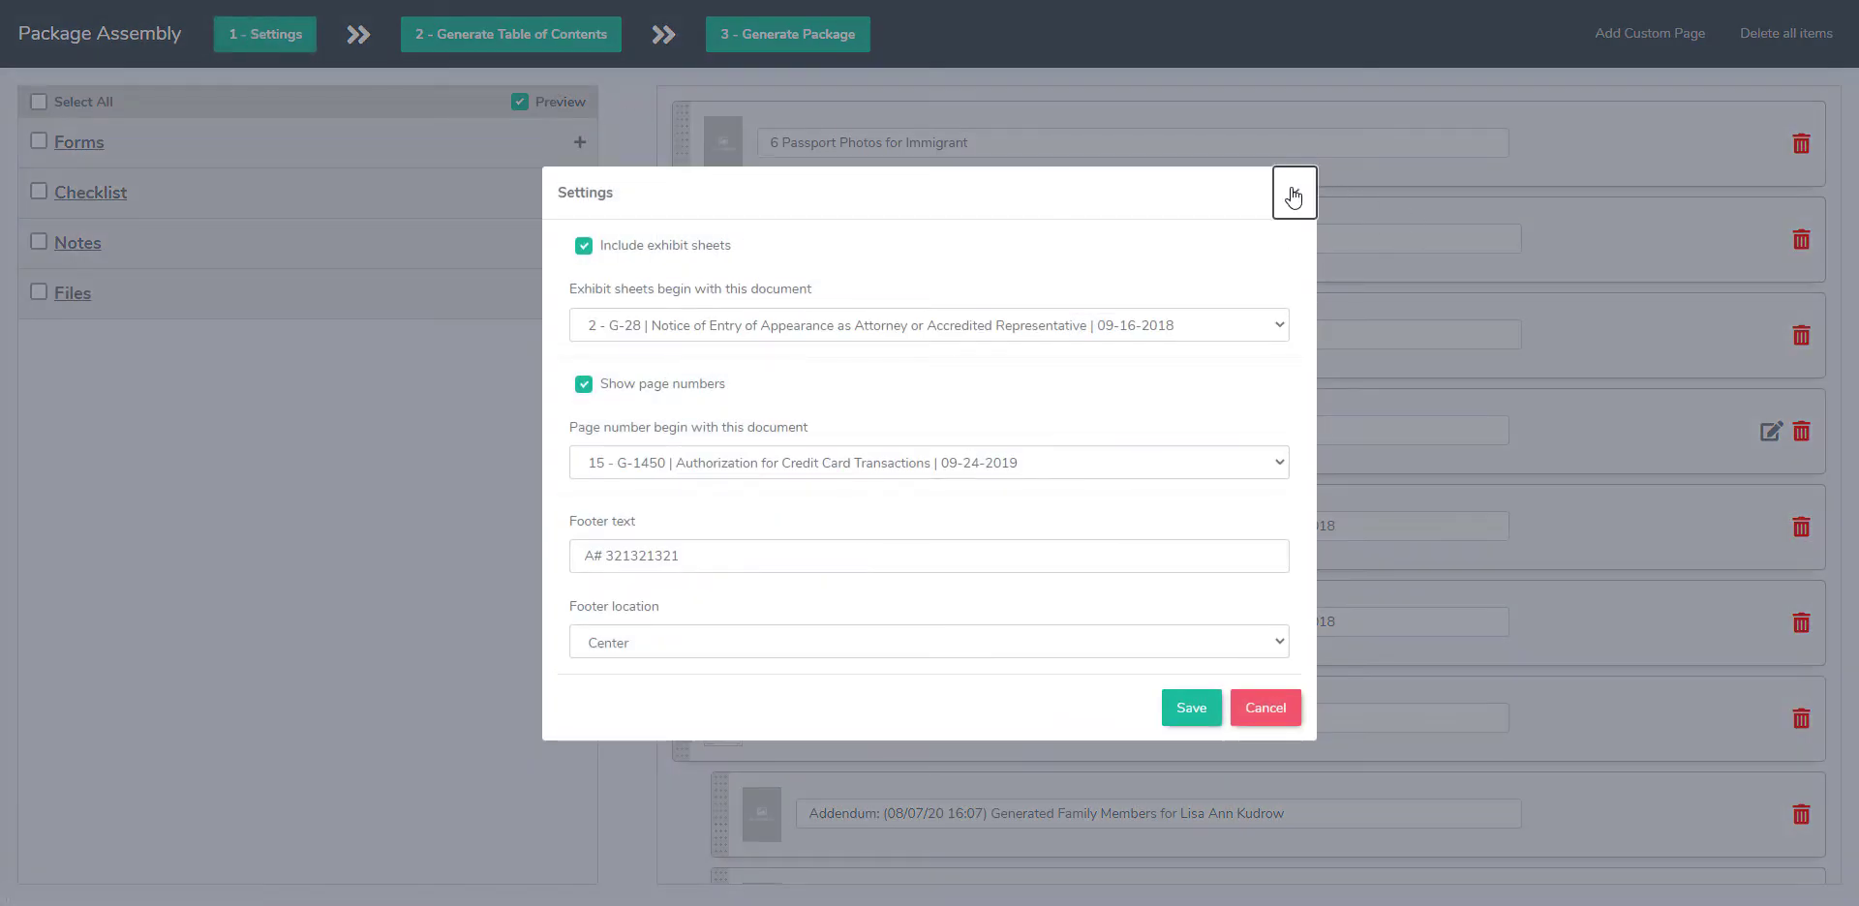
click(1302, 194)
click(126, 310)
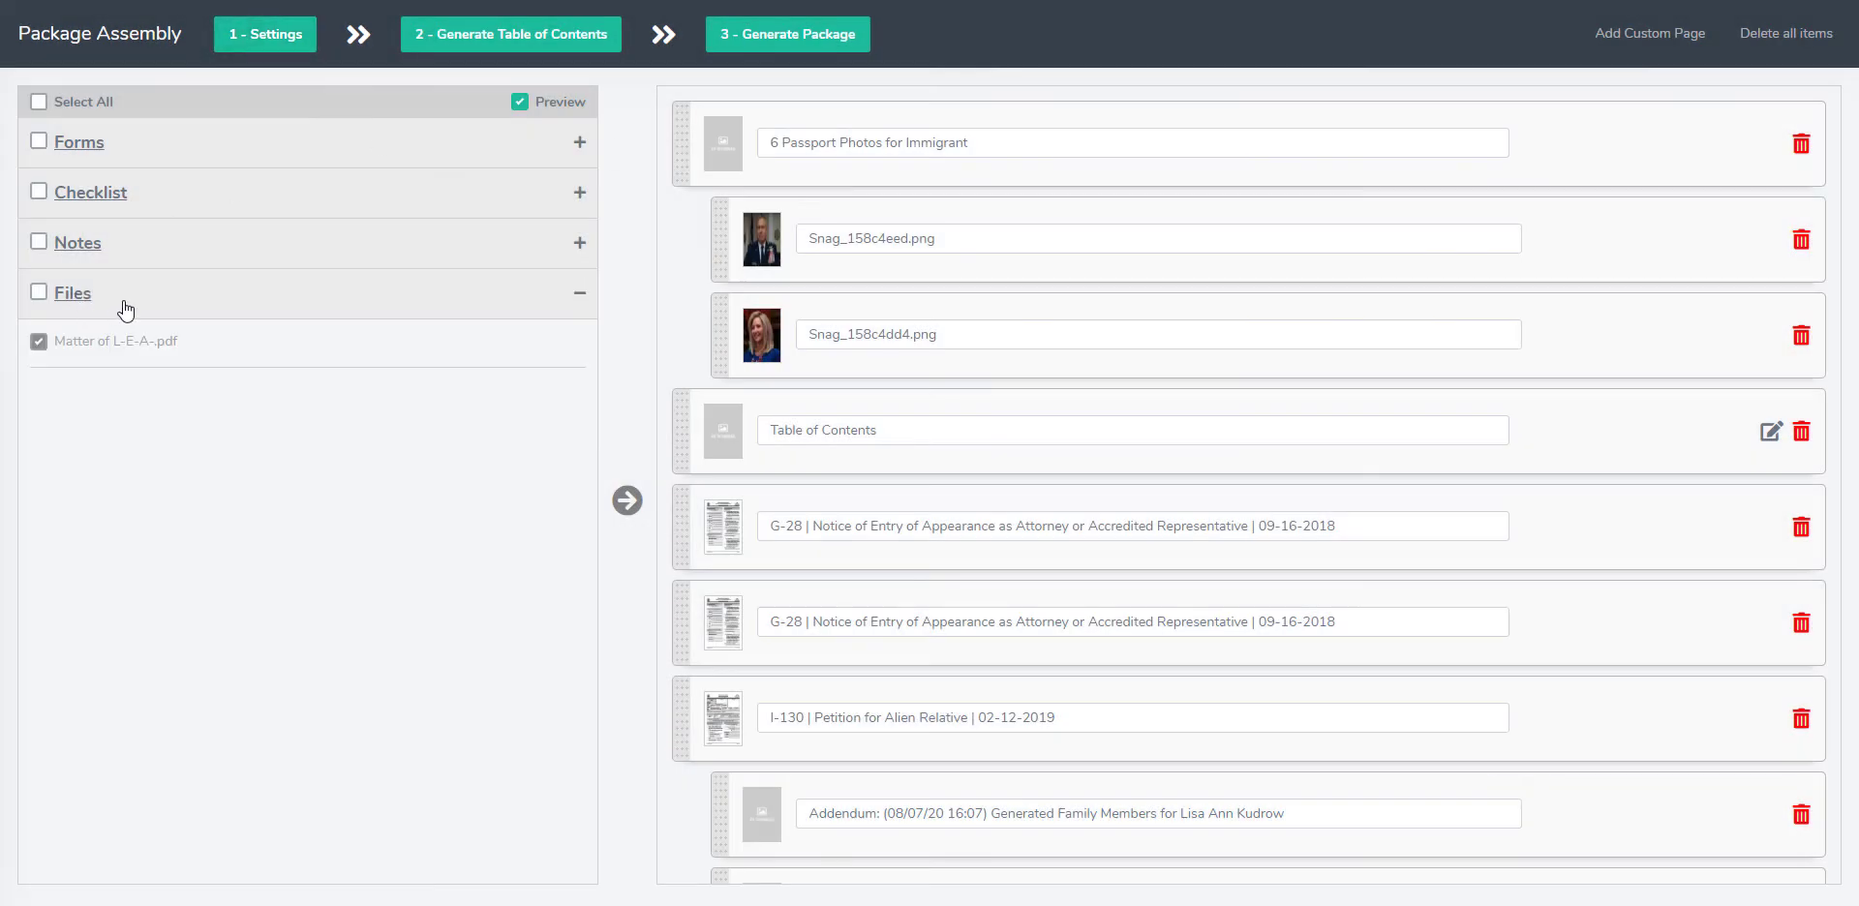
click(138, 239)
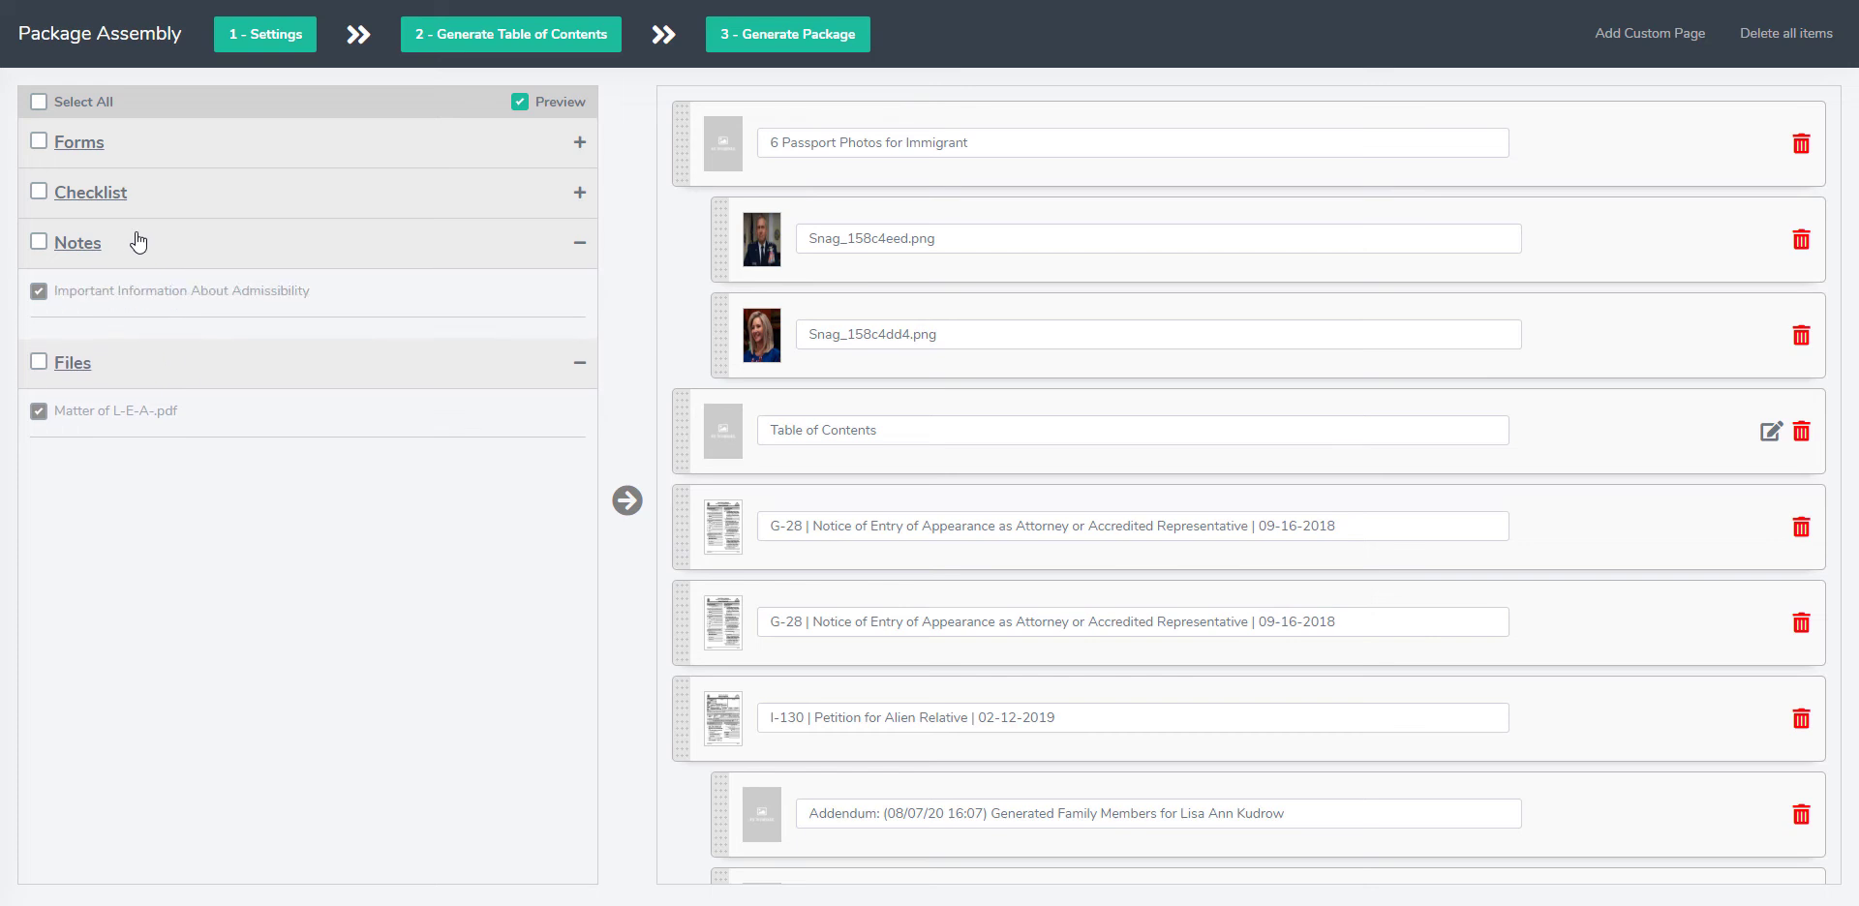
click(184, 192)
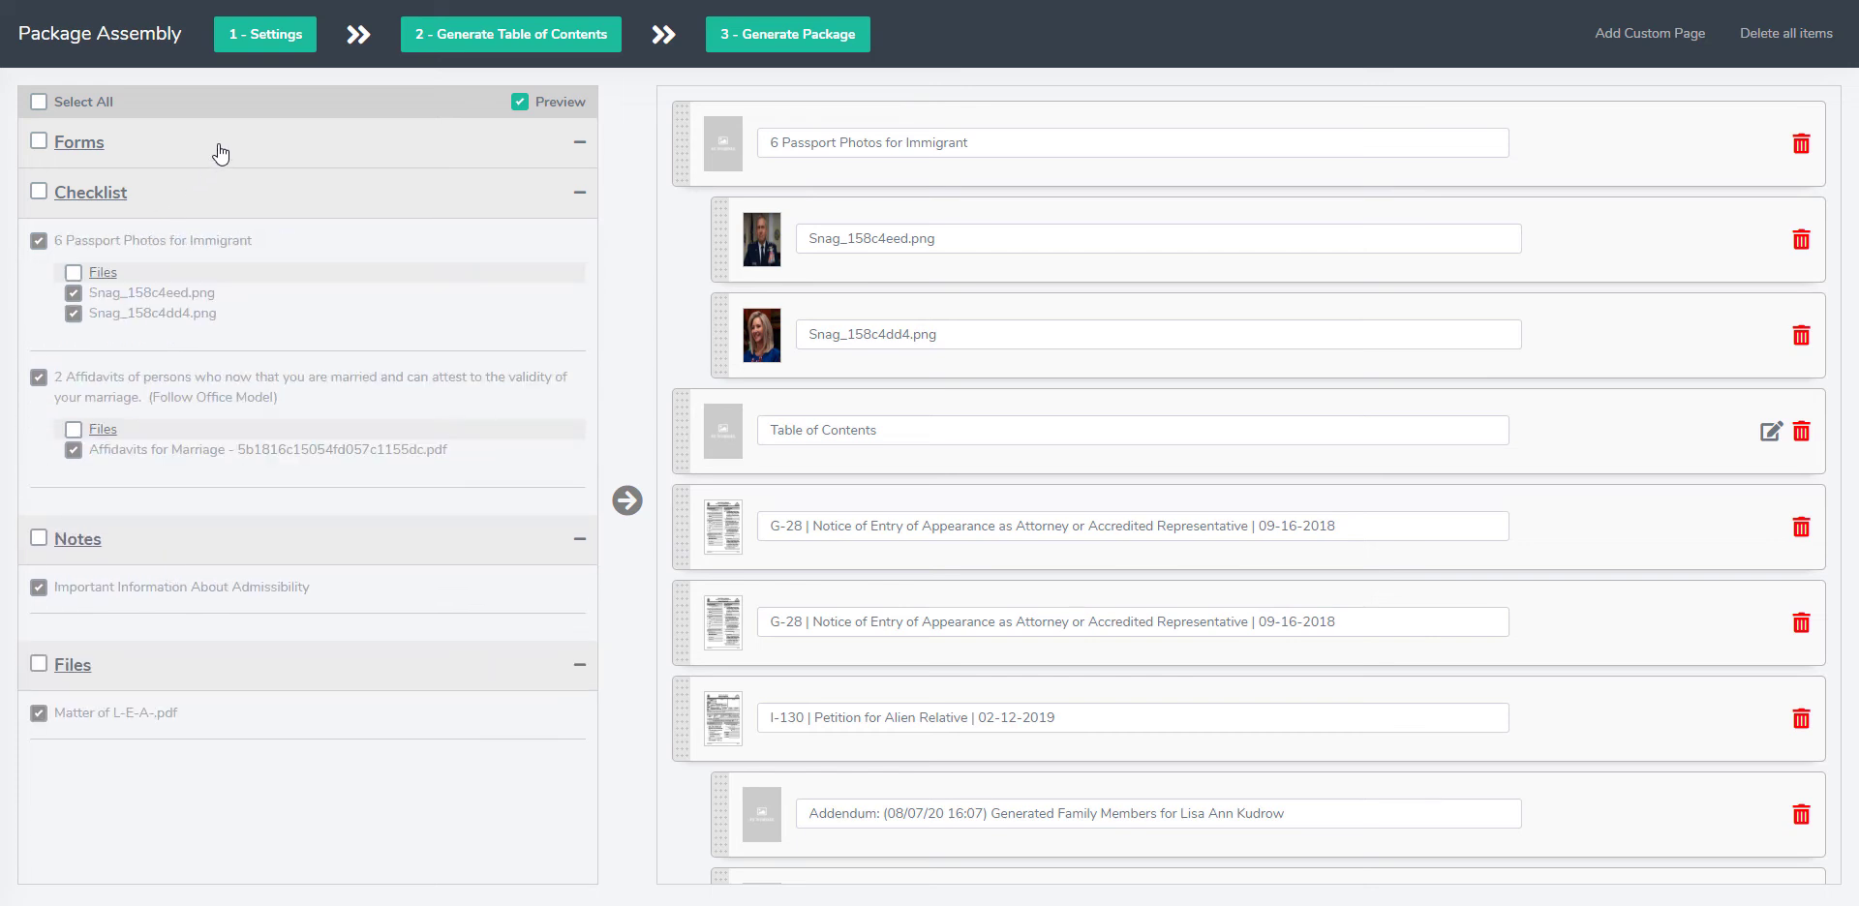
click(215, 147)
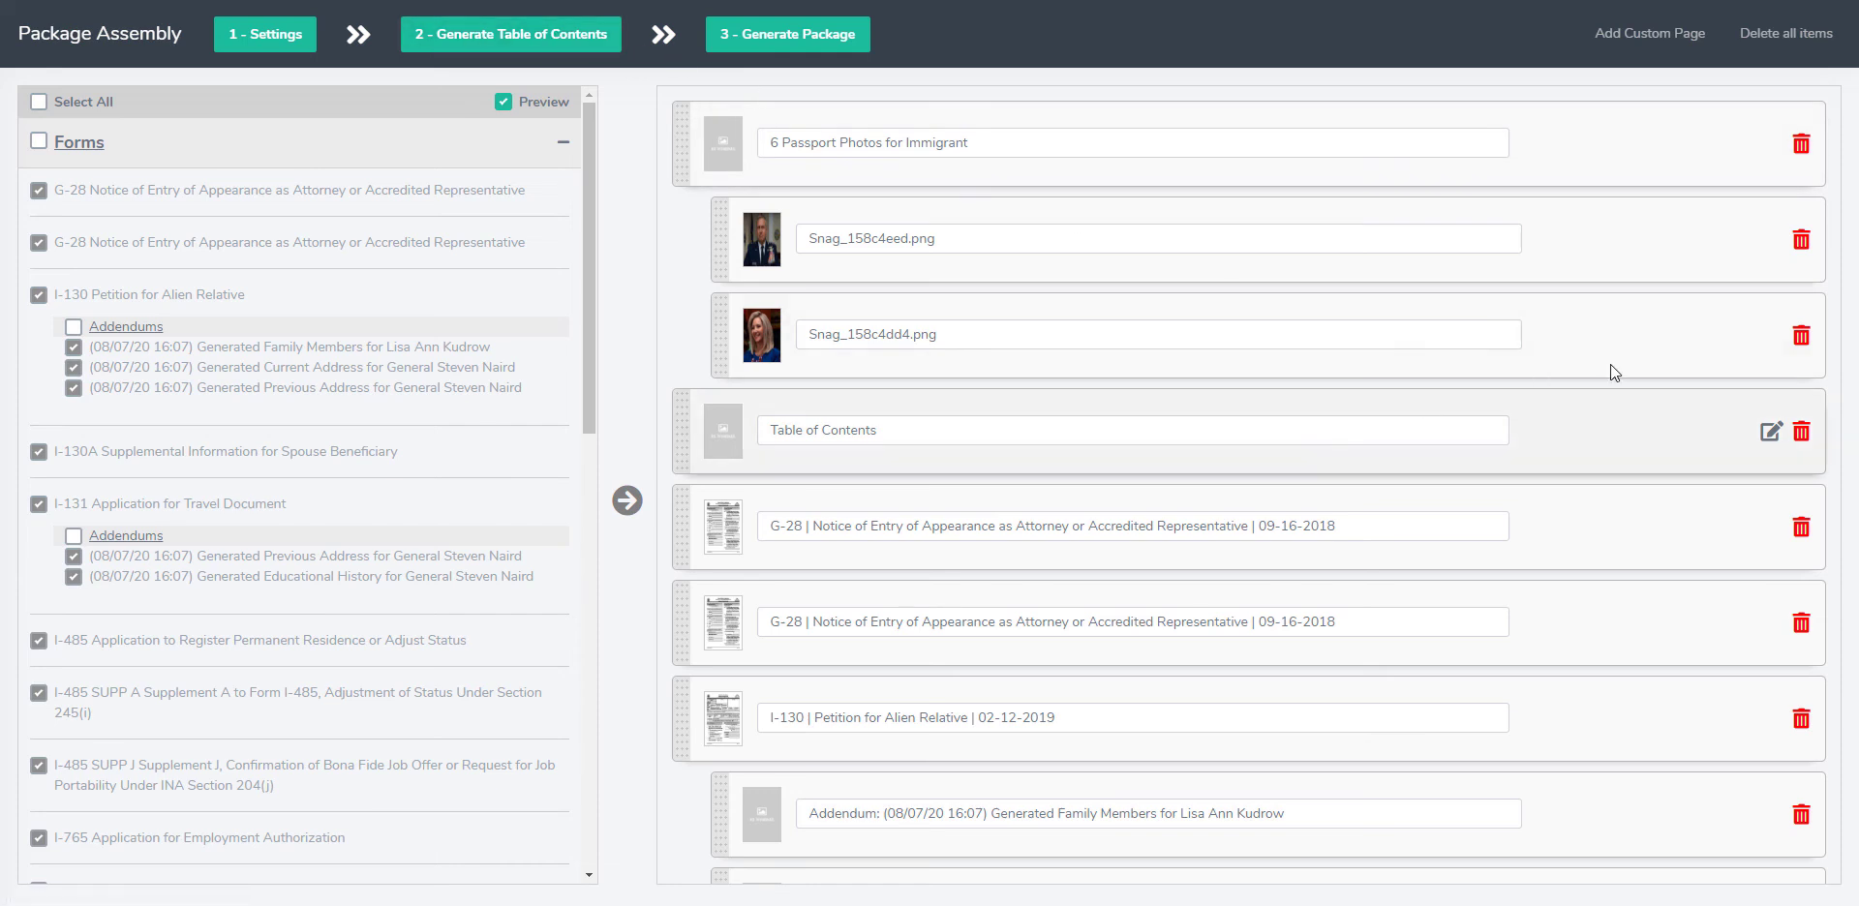
Step: Delete the package's Table of Contents item and regenerate the table with indexing starting from "6 Passport Photos for Immigrant"
click(1802, 439)
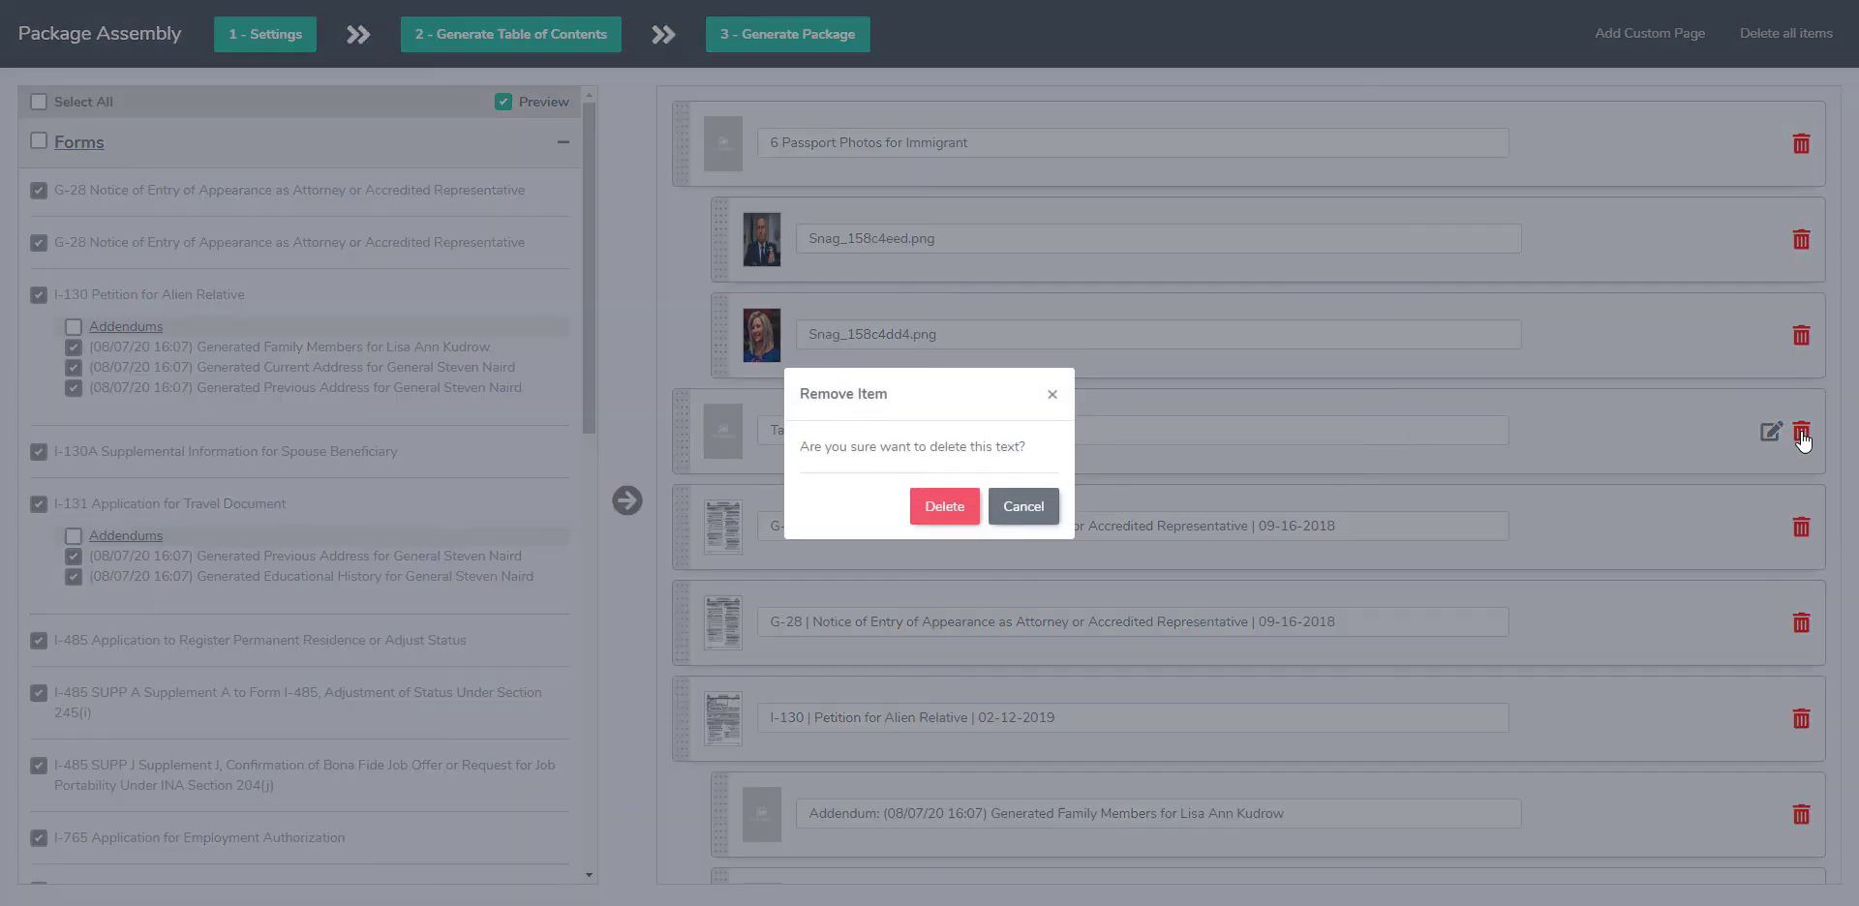
click(969, 511)
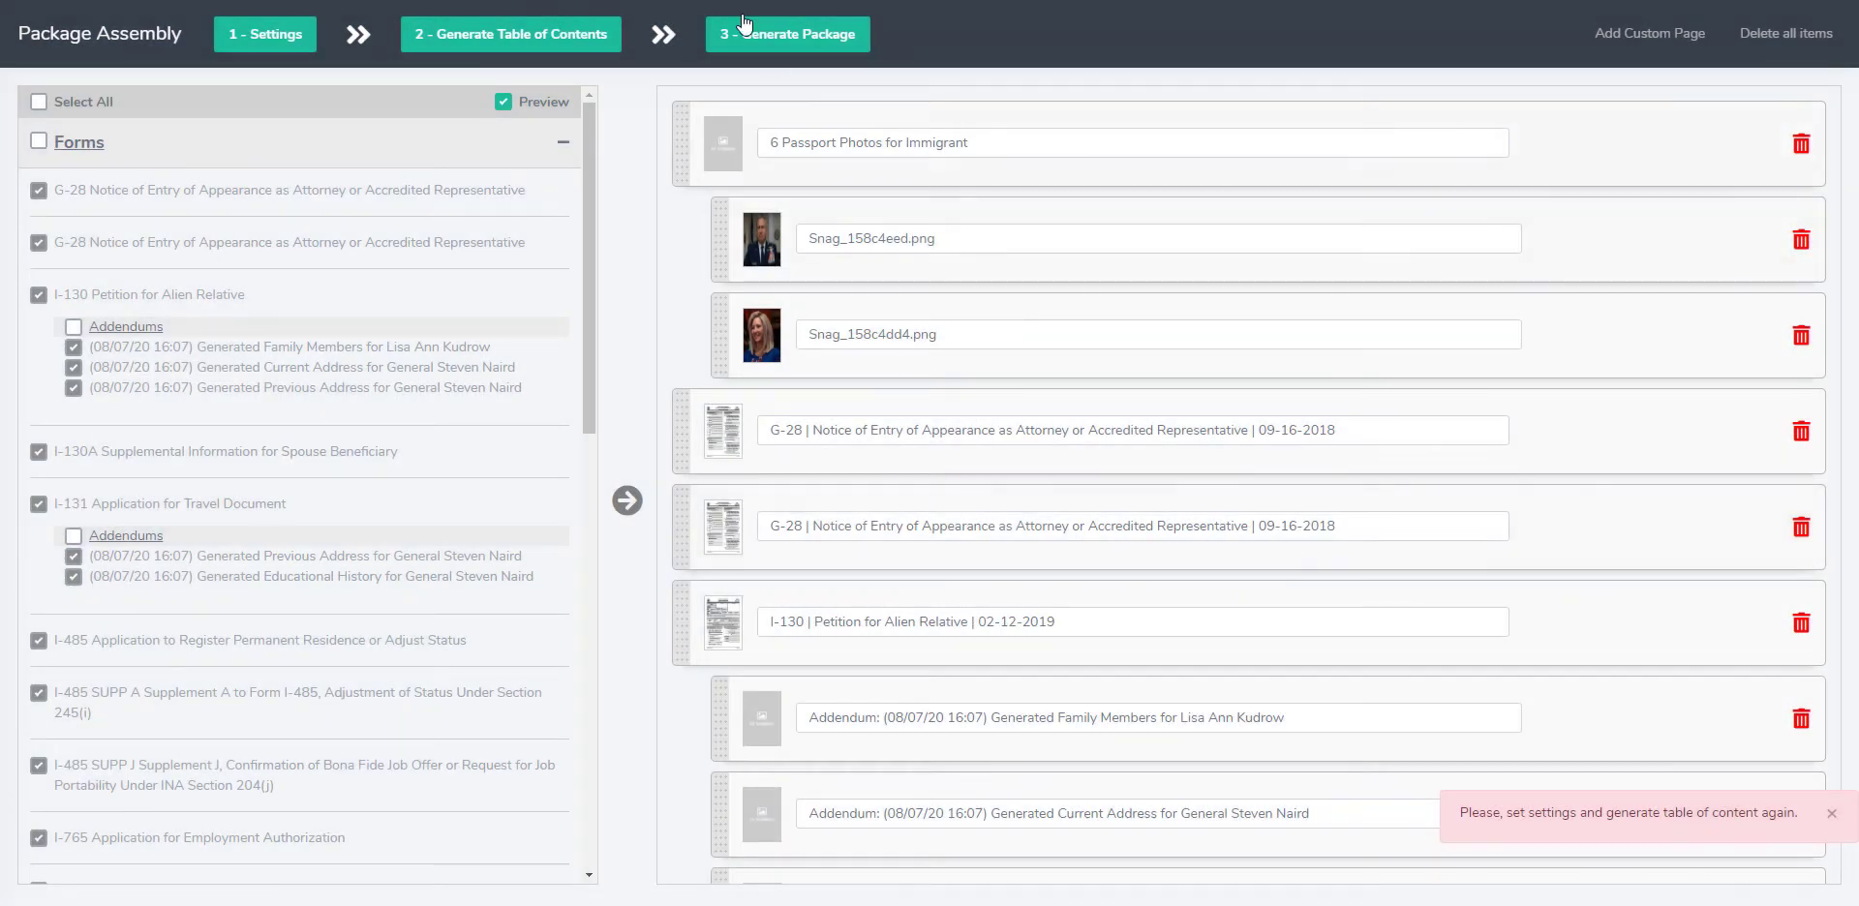
click(471, 37)
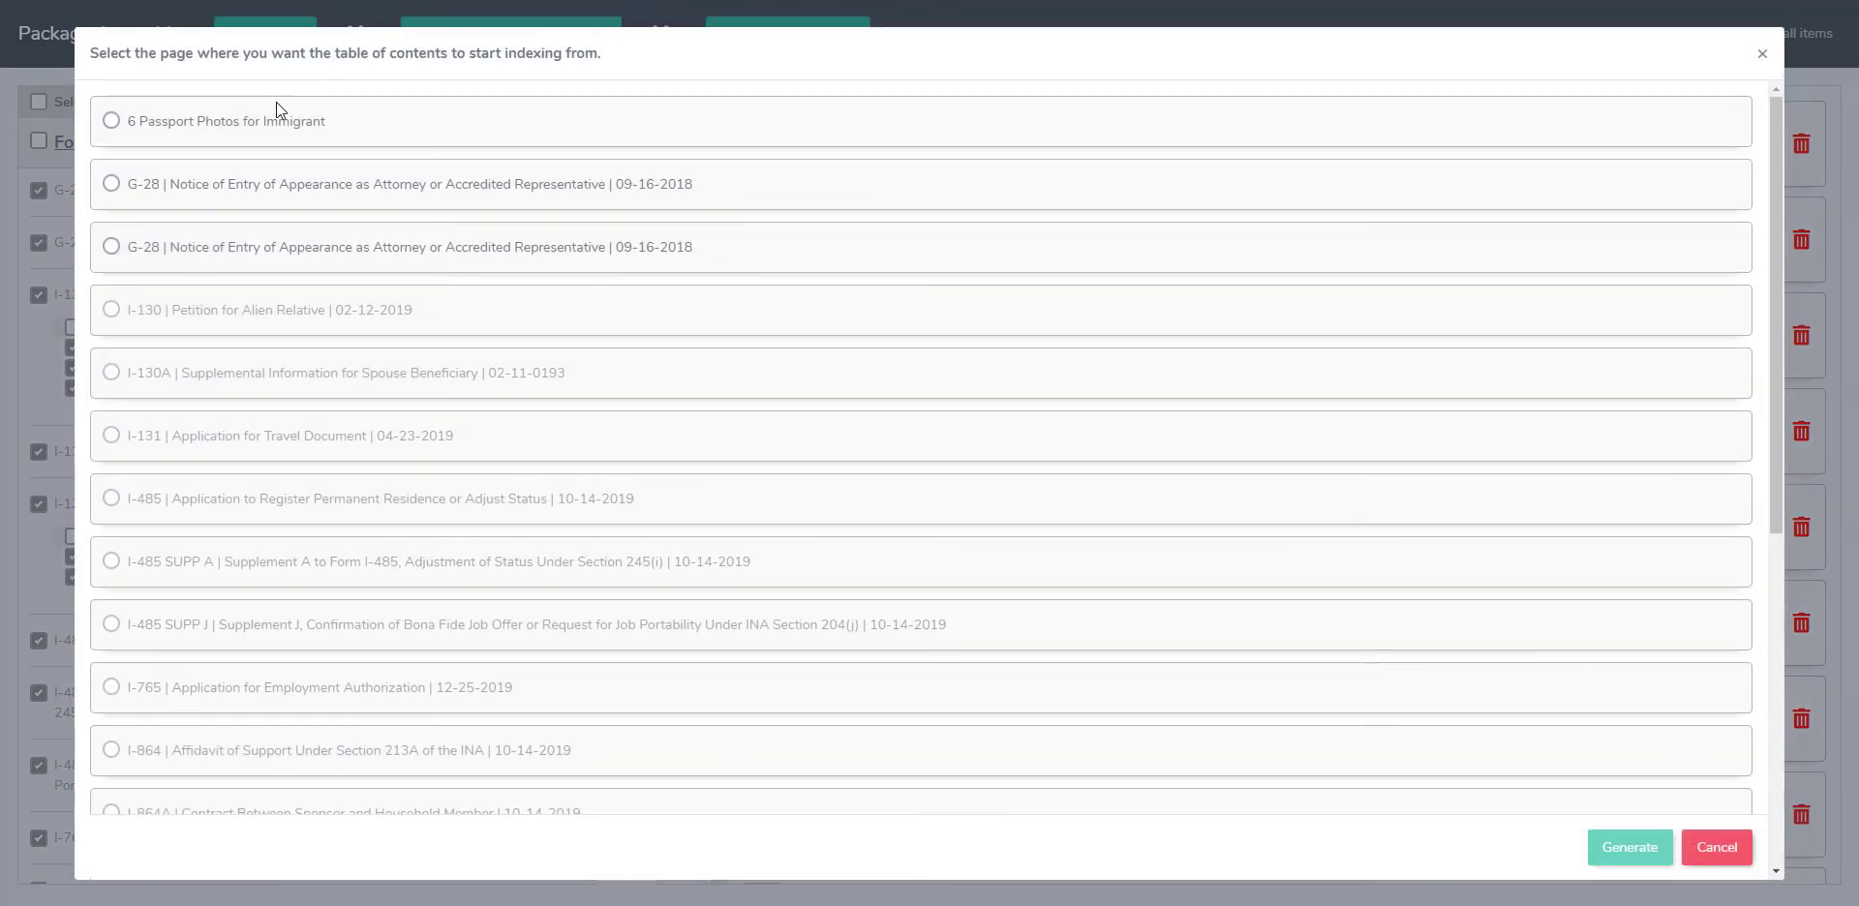
click(252, 124)
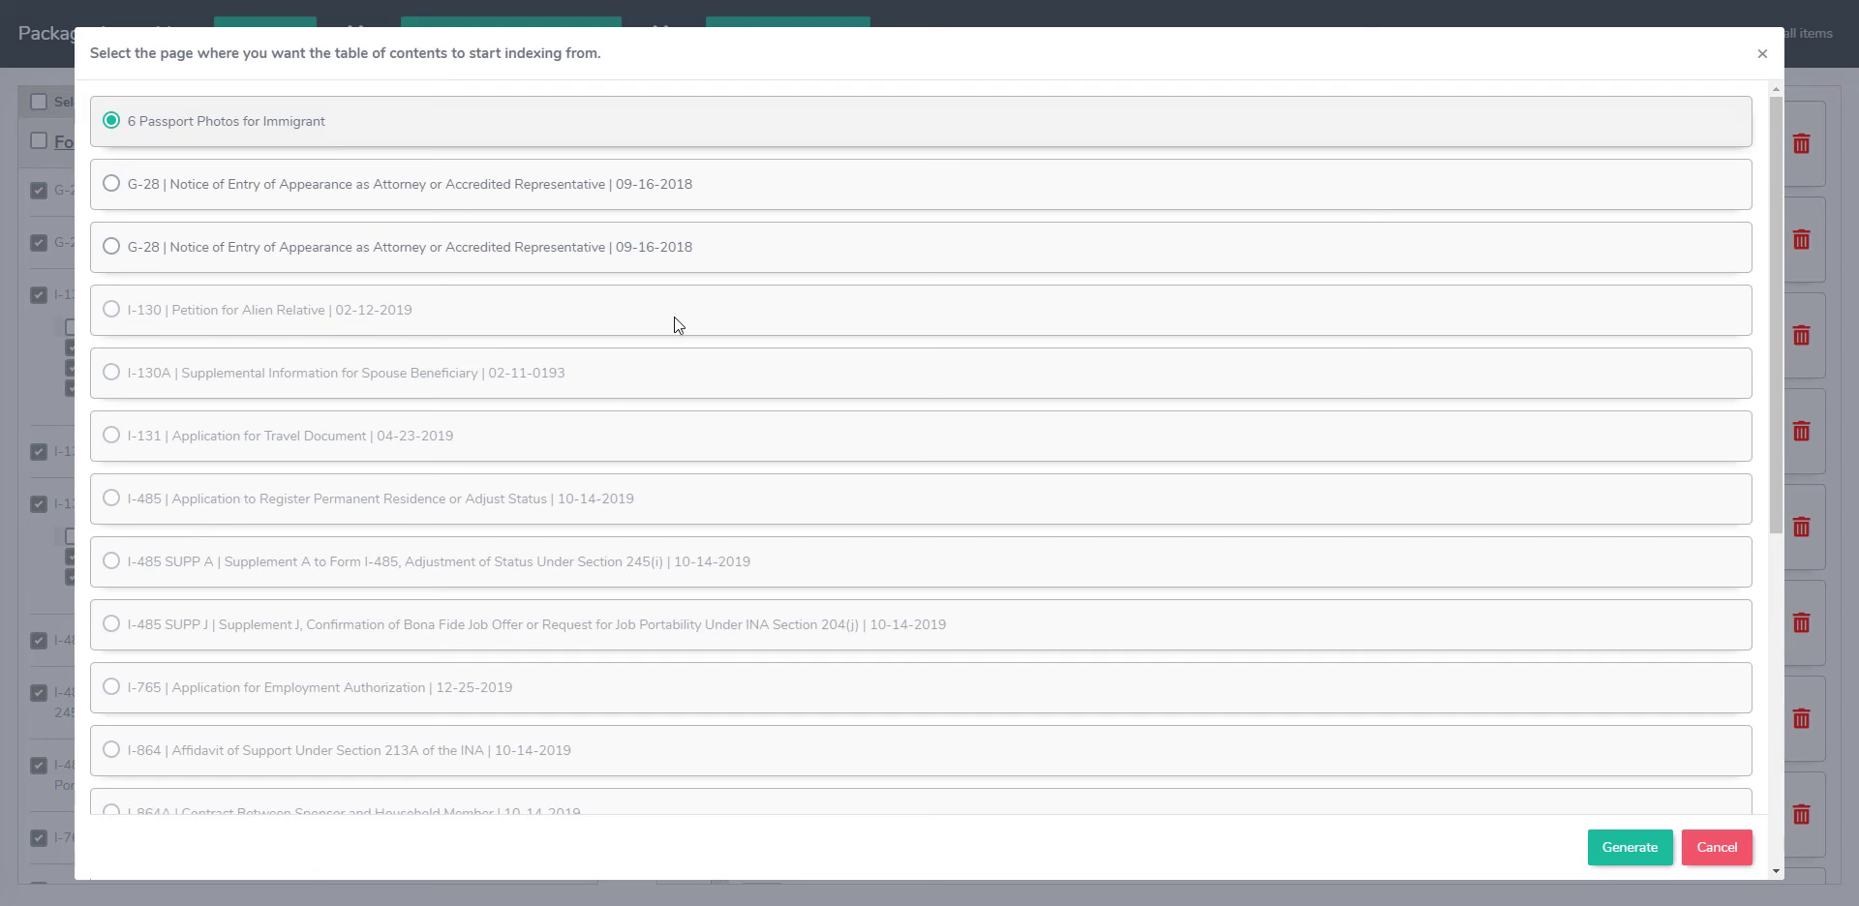
click(1630, 848)
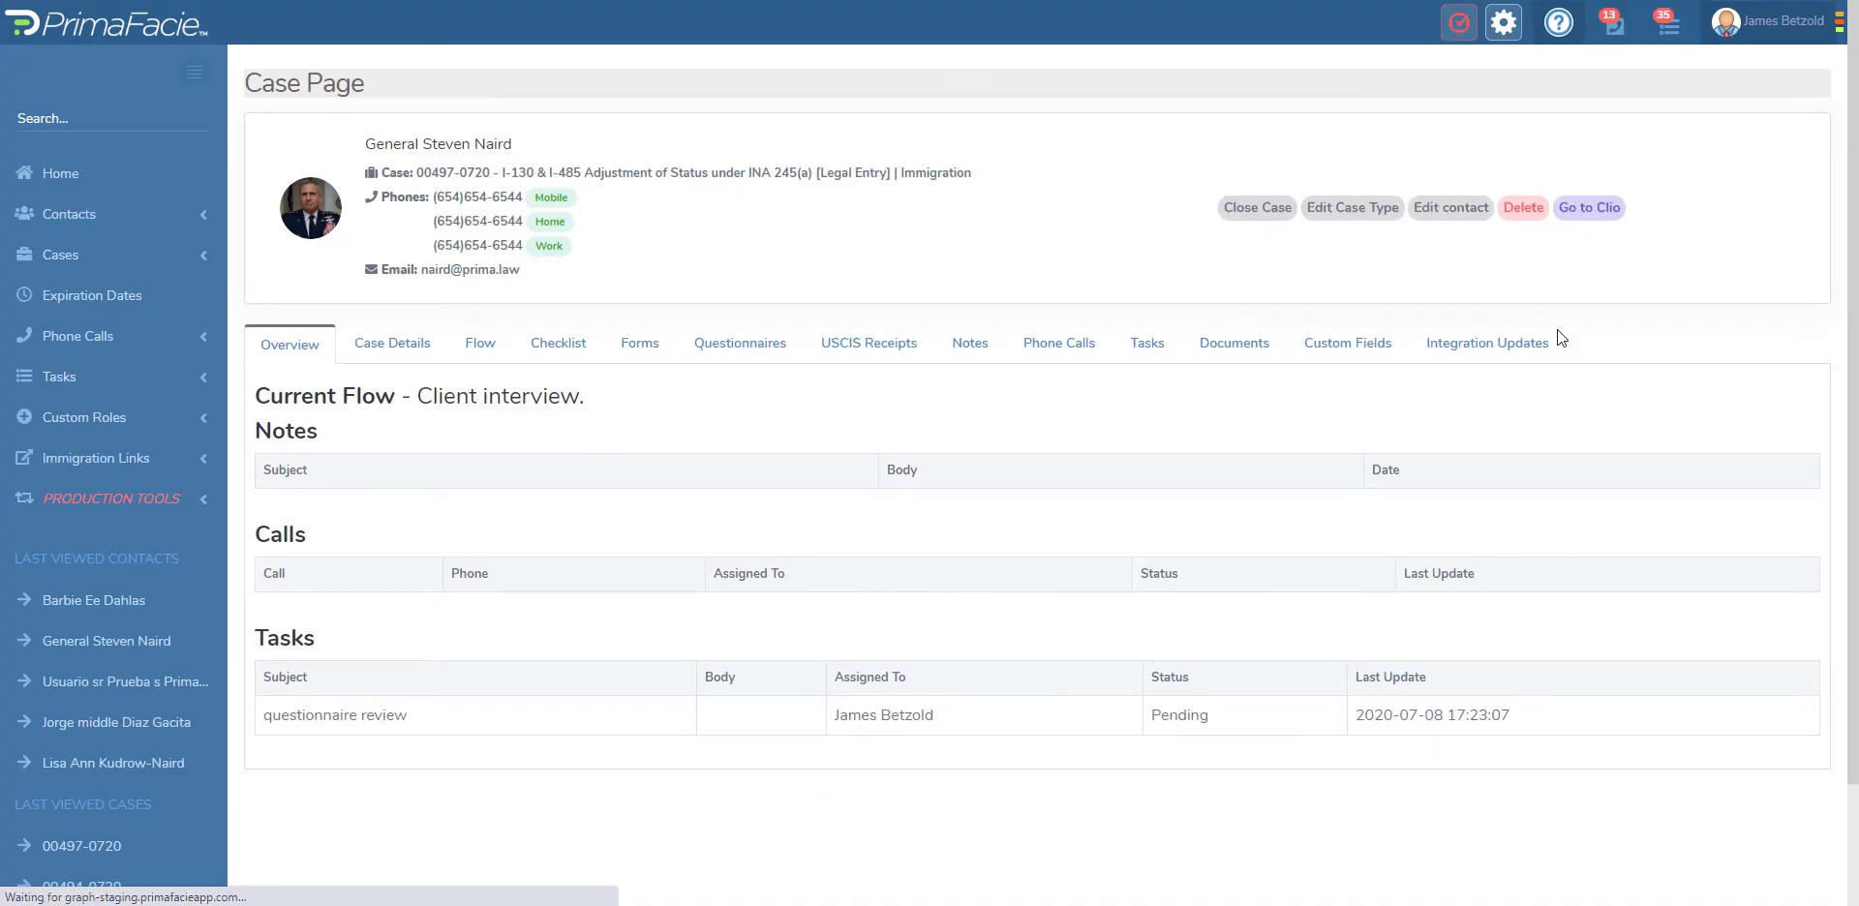
Step: Refresh the case's package assembly list and download the package created 07-09-2020 at 07:21:37
click(1652, 345)
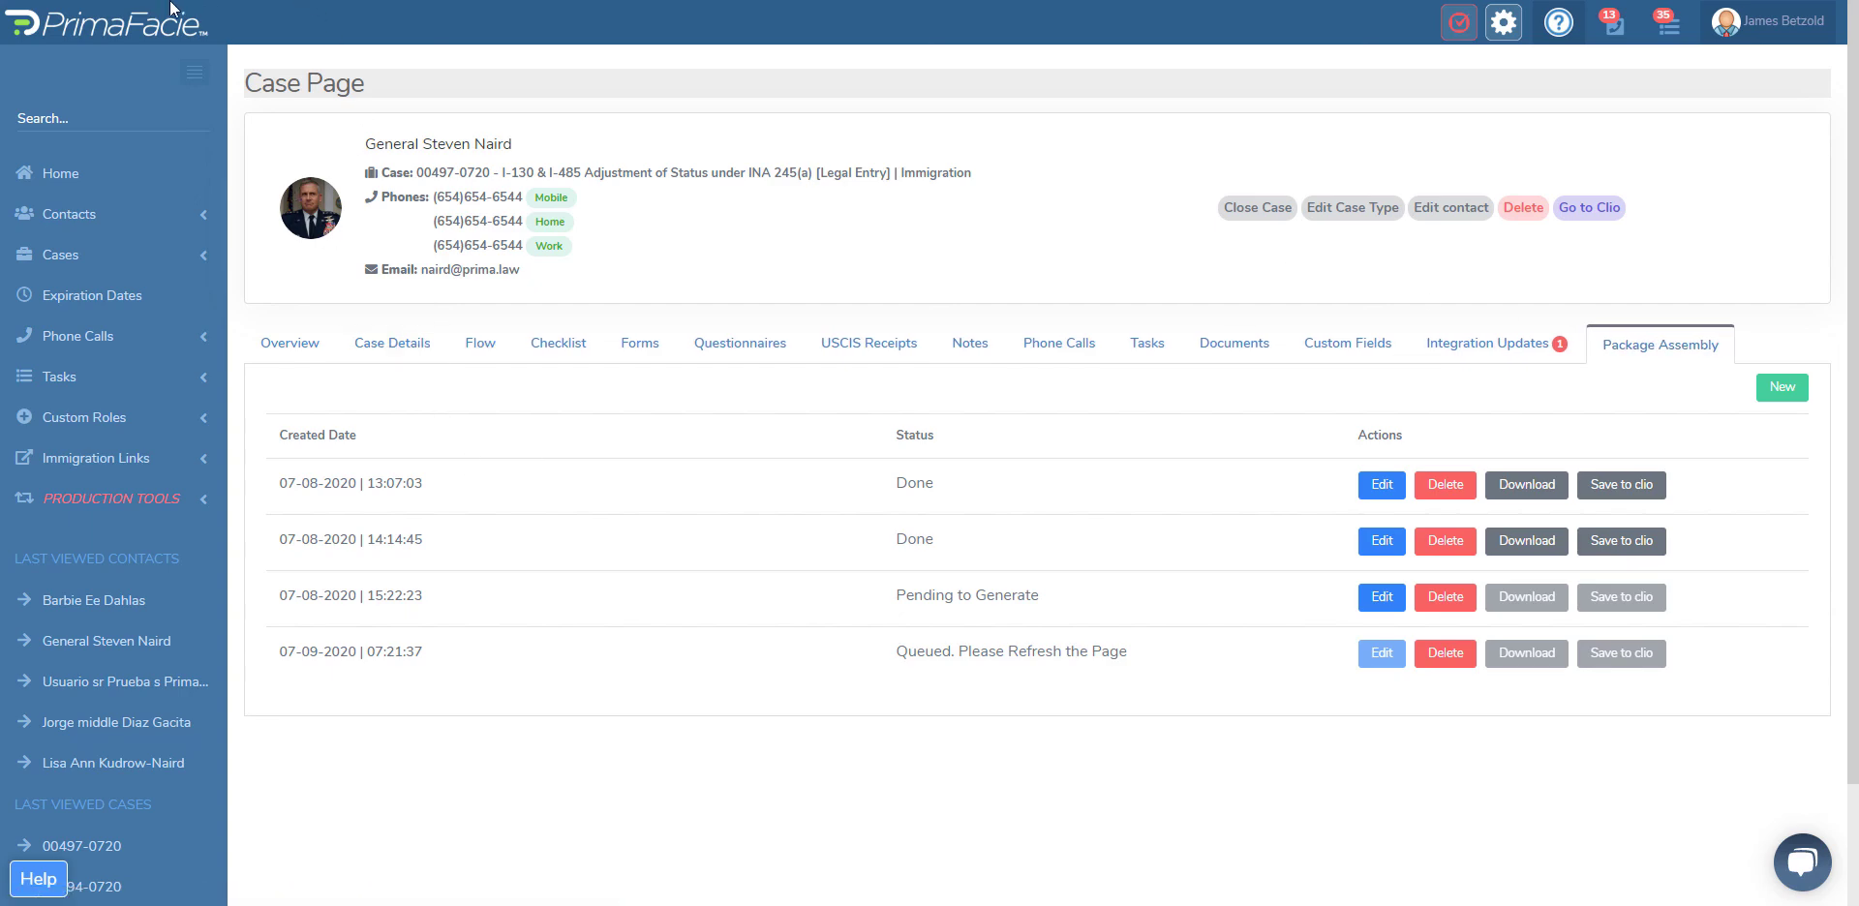
key(F5)
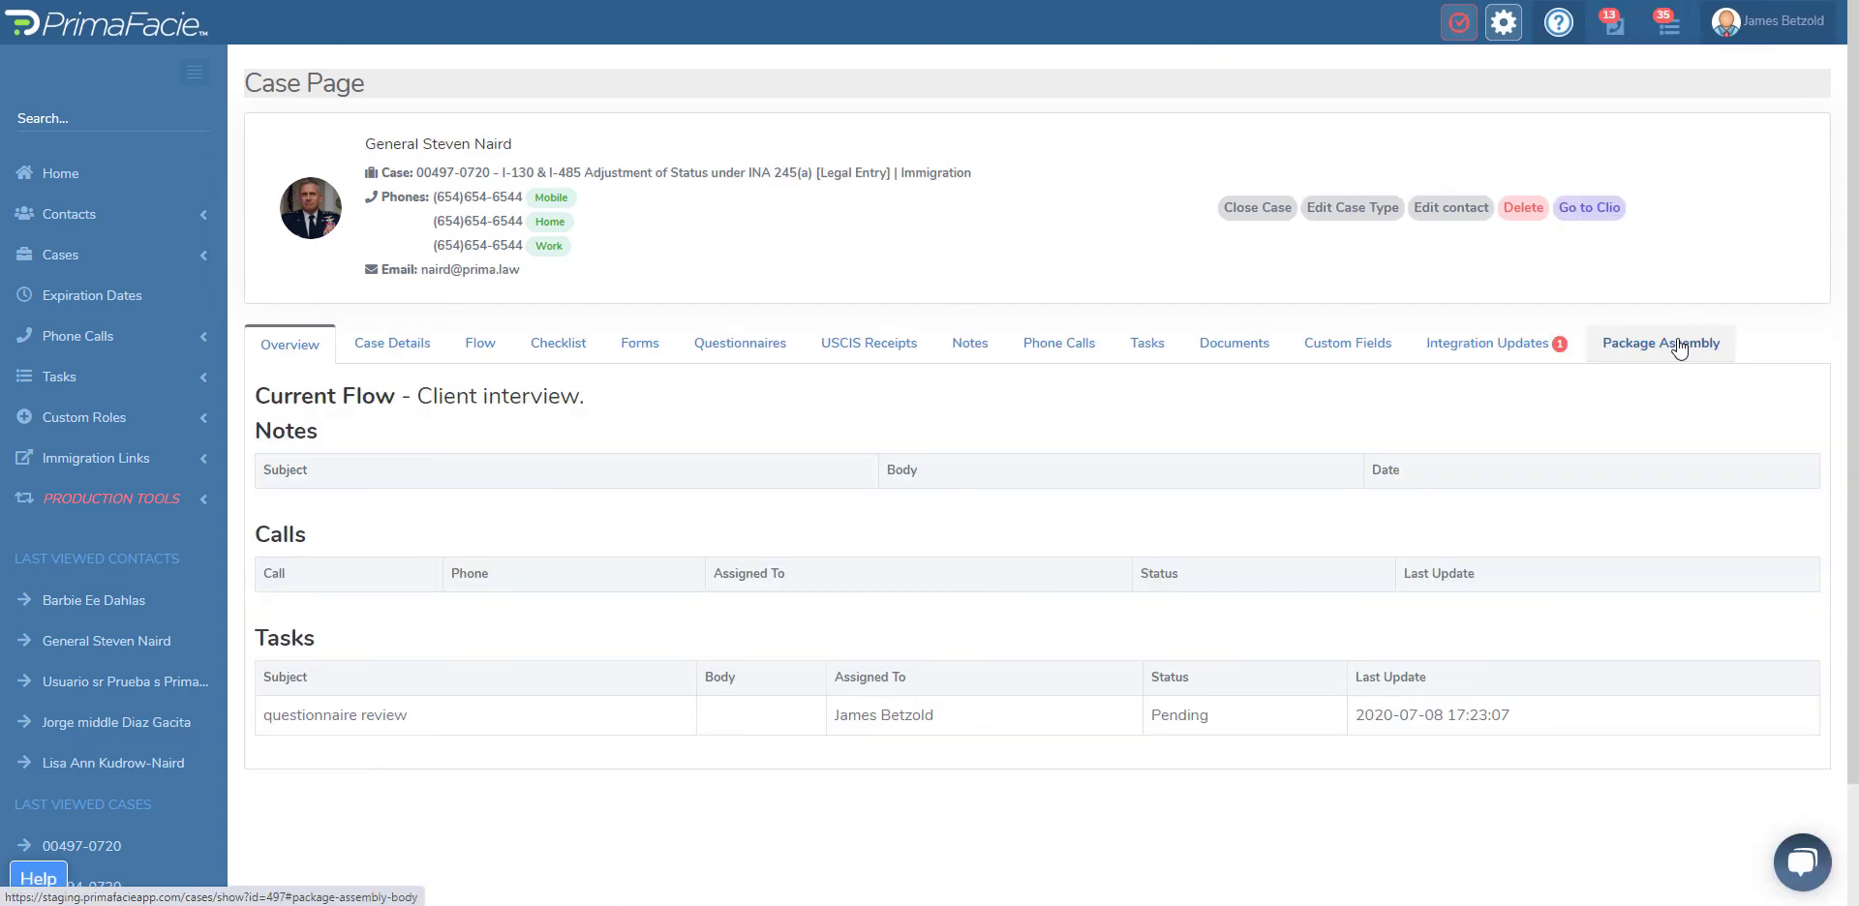
click(1680, 347)
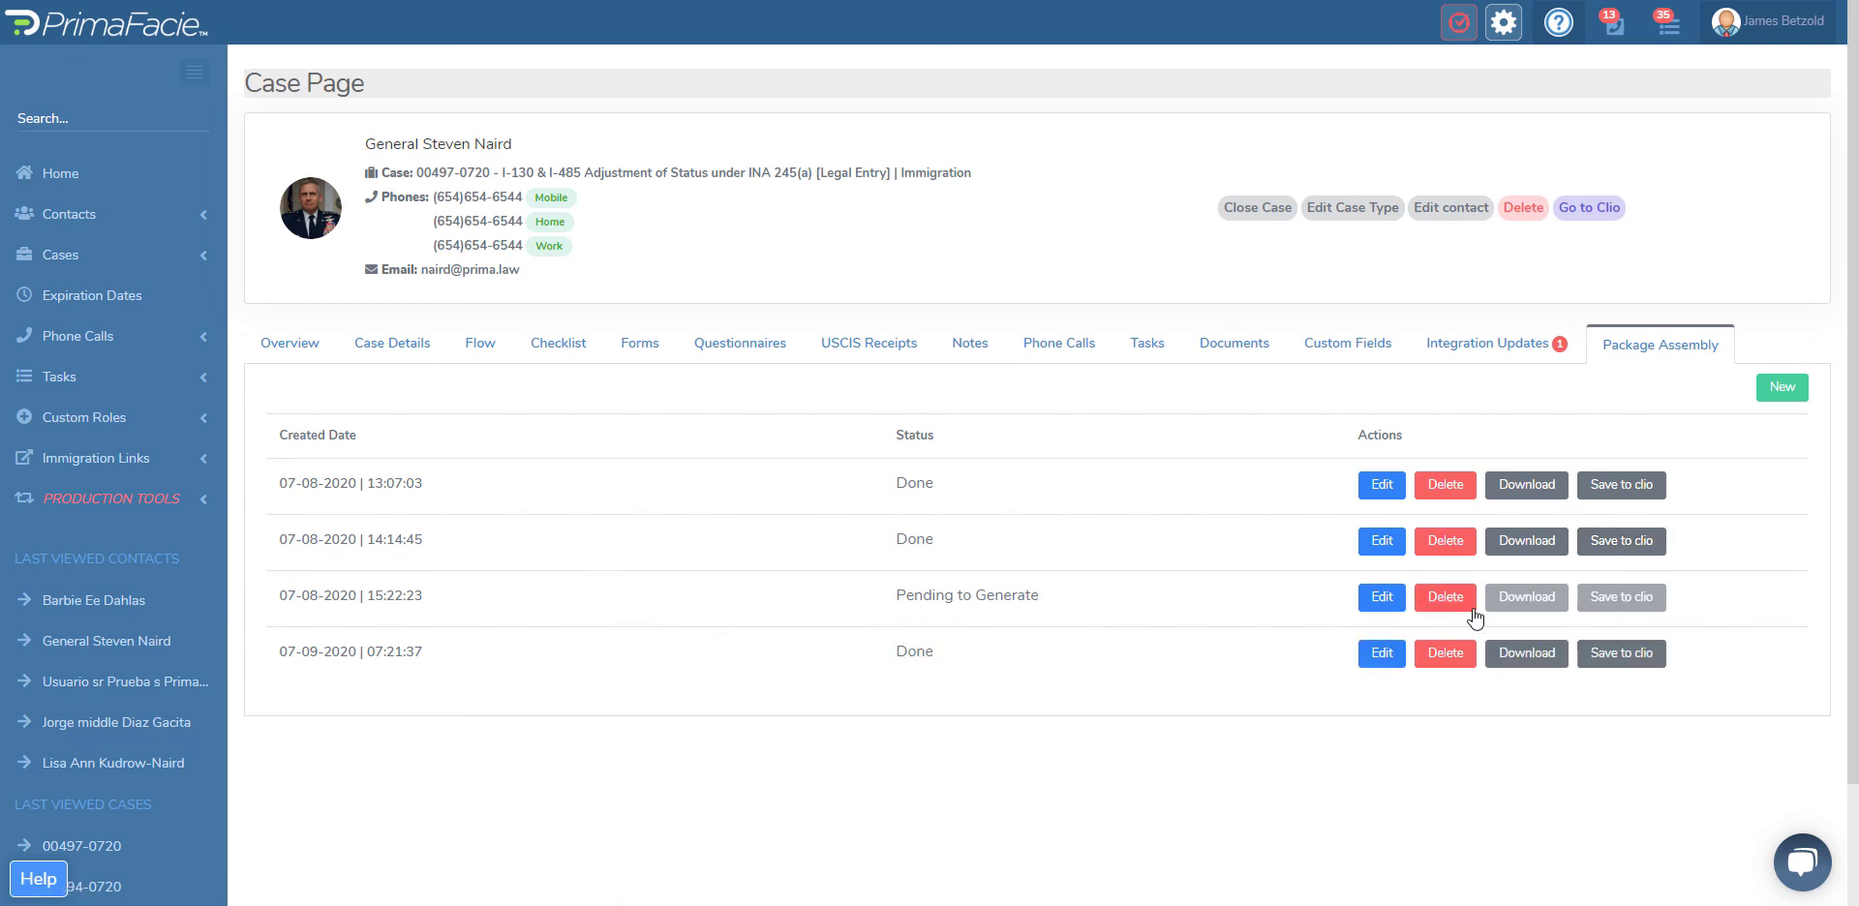
click(1516, 655)
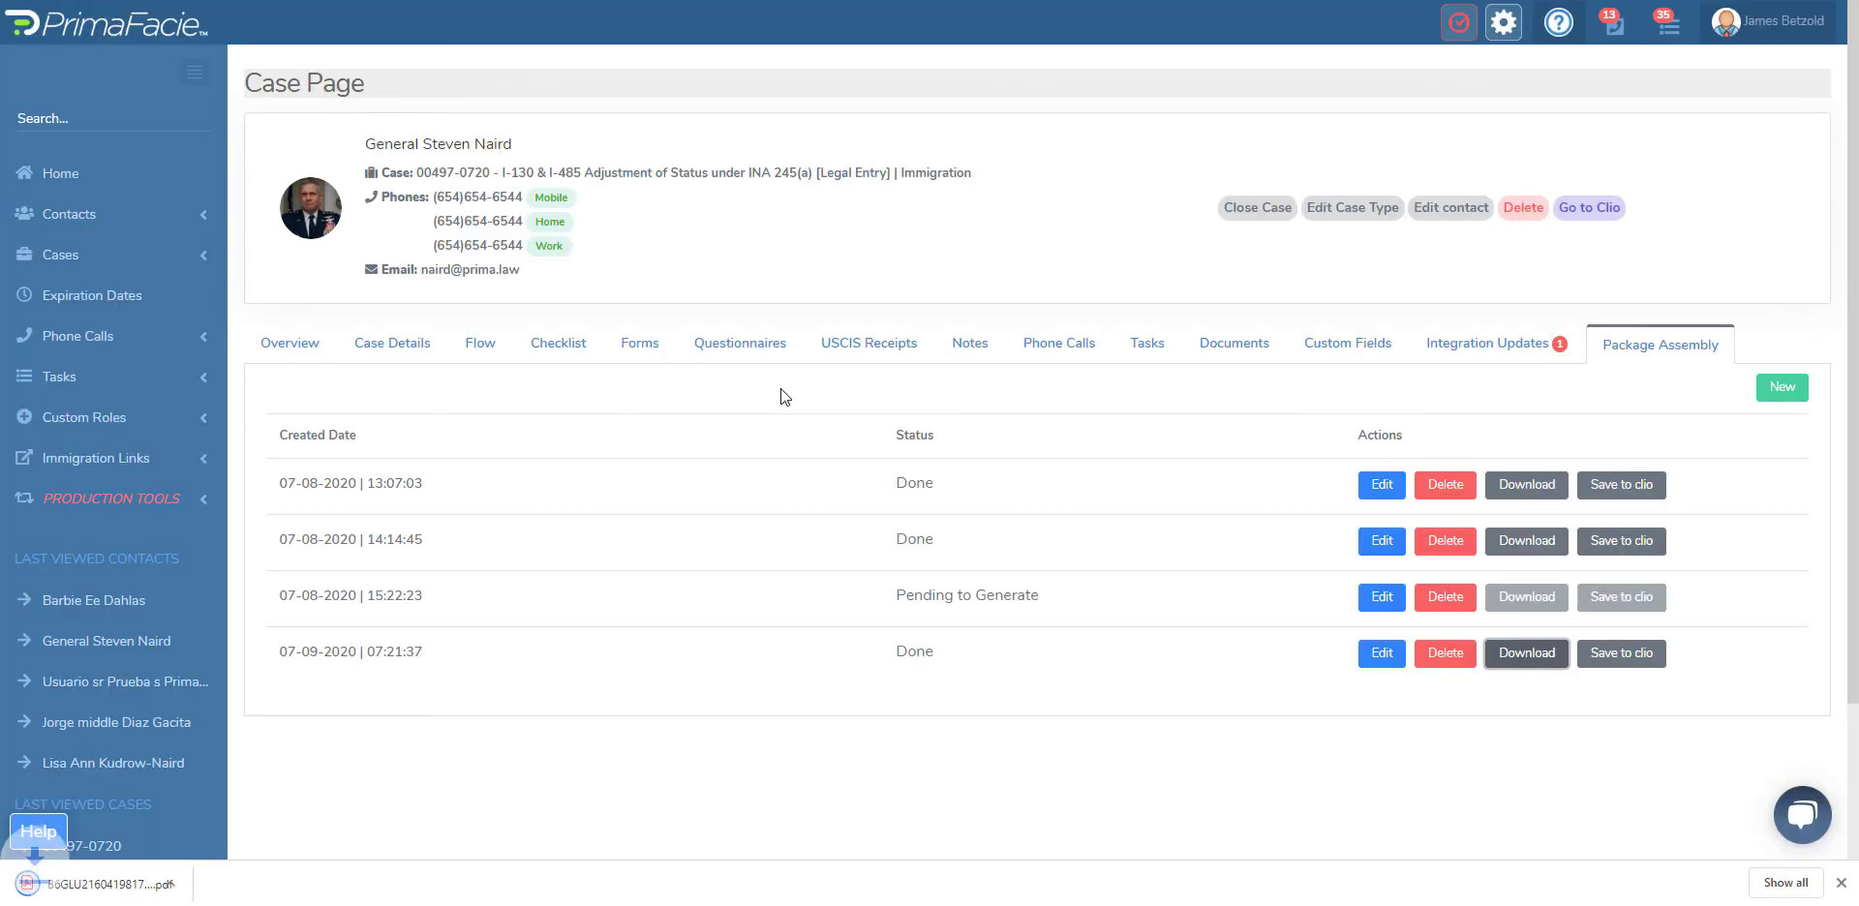
Step: Show the downloaded package PDF in its folder, open it in the PDF viewer and maximize the viewer window
click(201, 884)
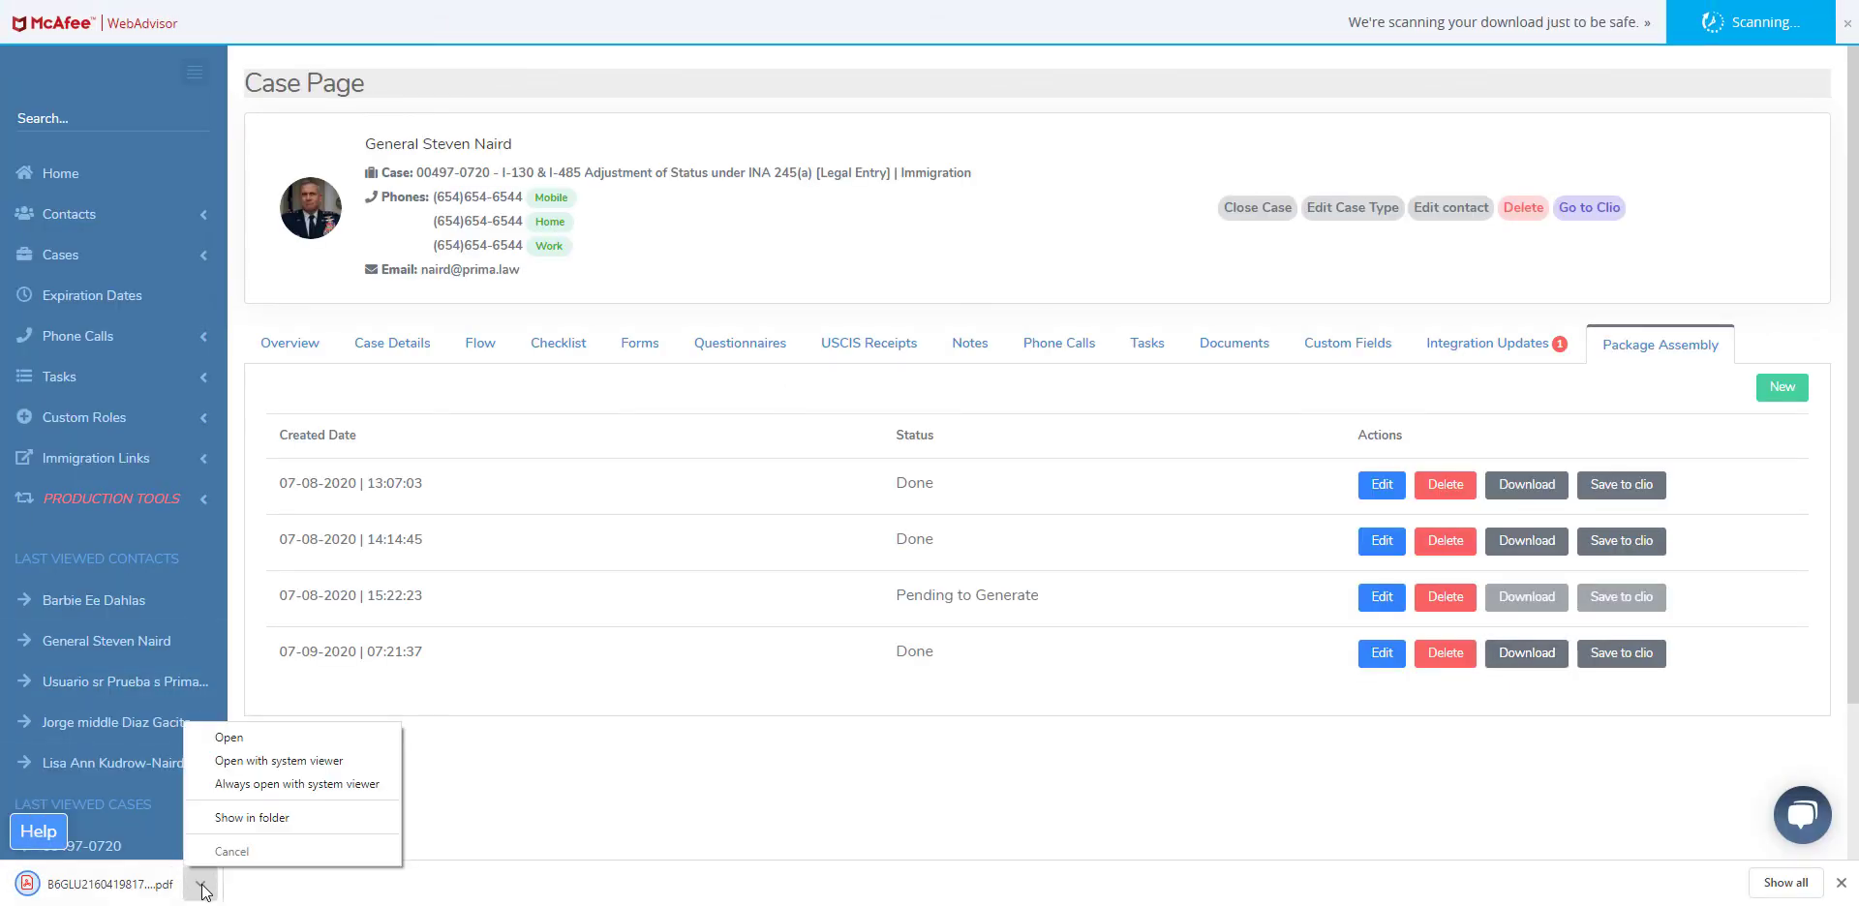
click(258, 815)
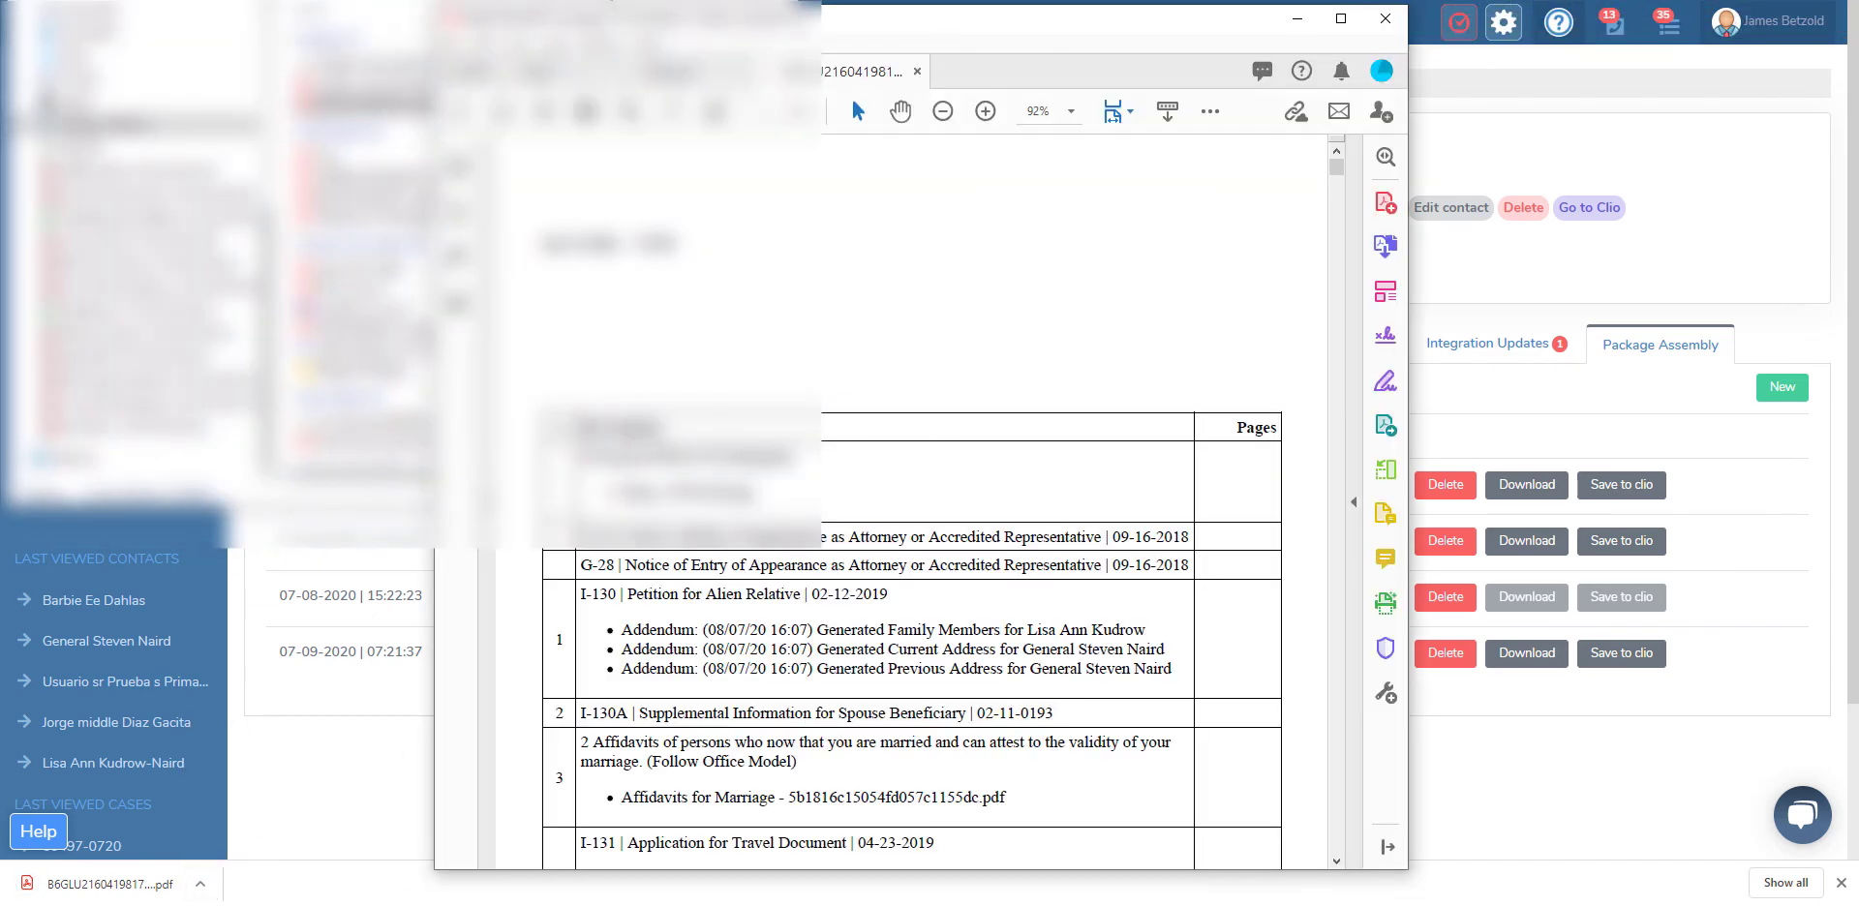
double_click(965, 24)
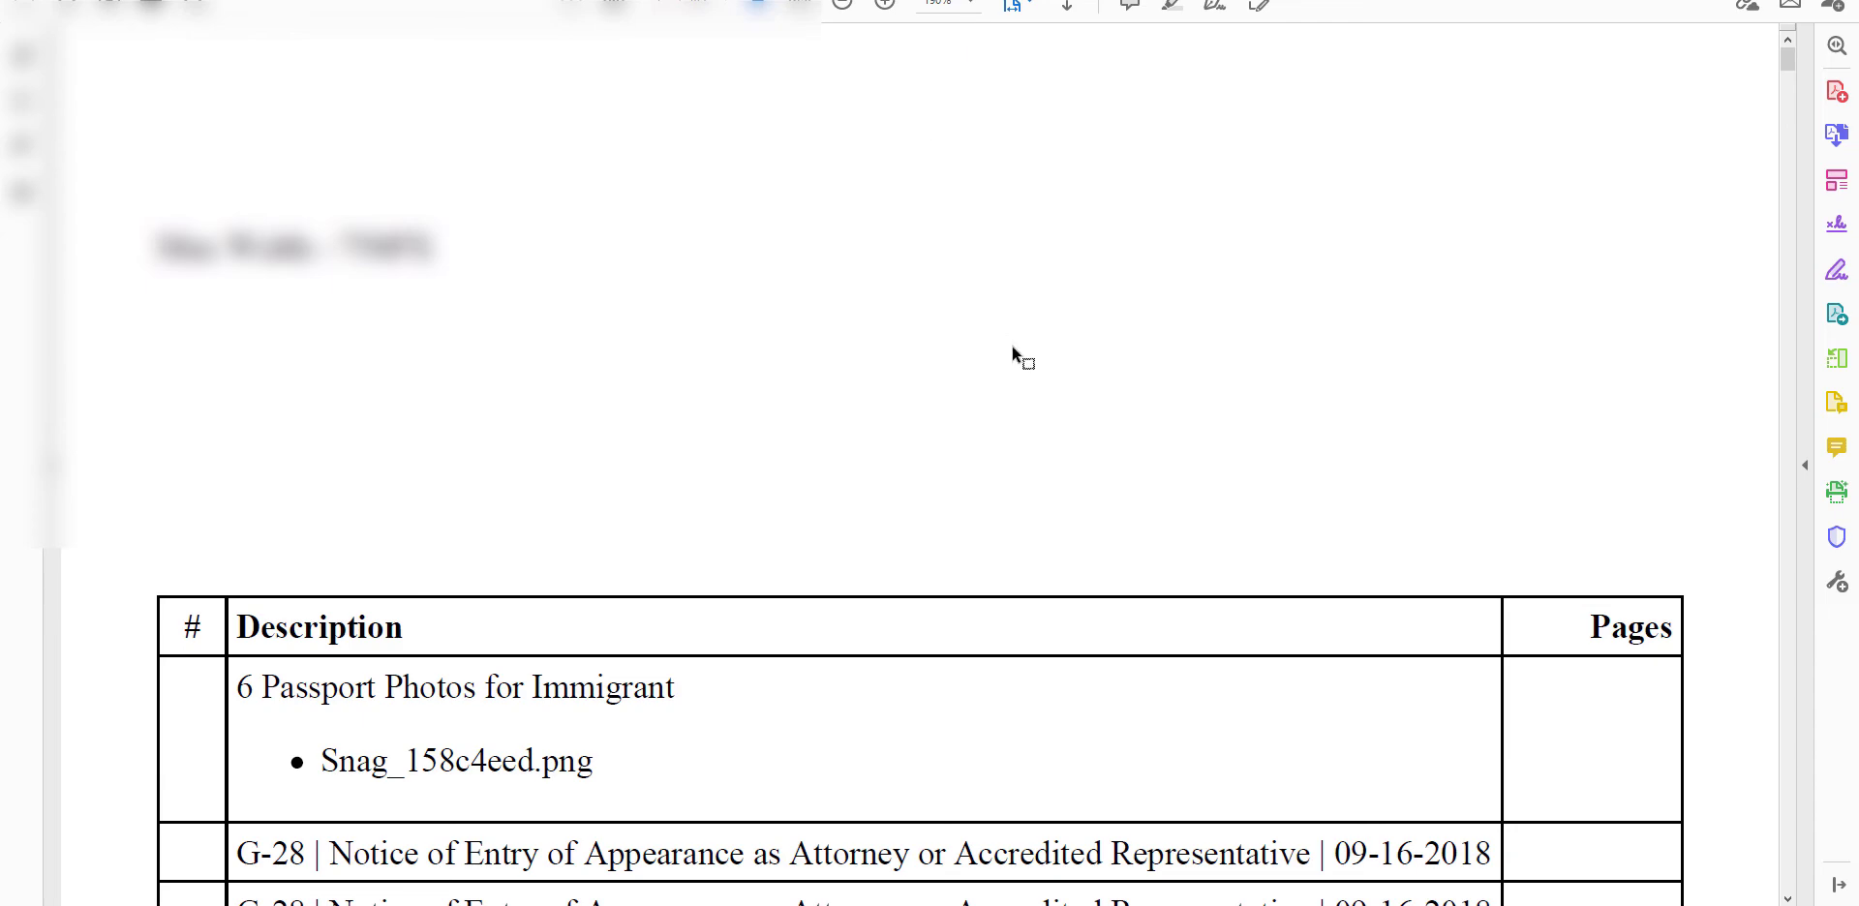
Step: Examine the PDF's table of contents across its first two pages, including the entry numbers and page ranges
scroll(1017, 349, down, 3)
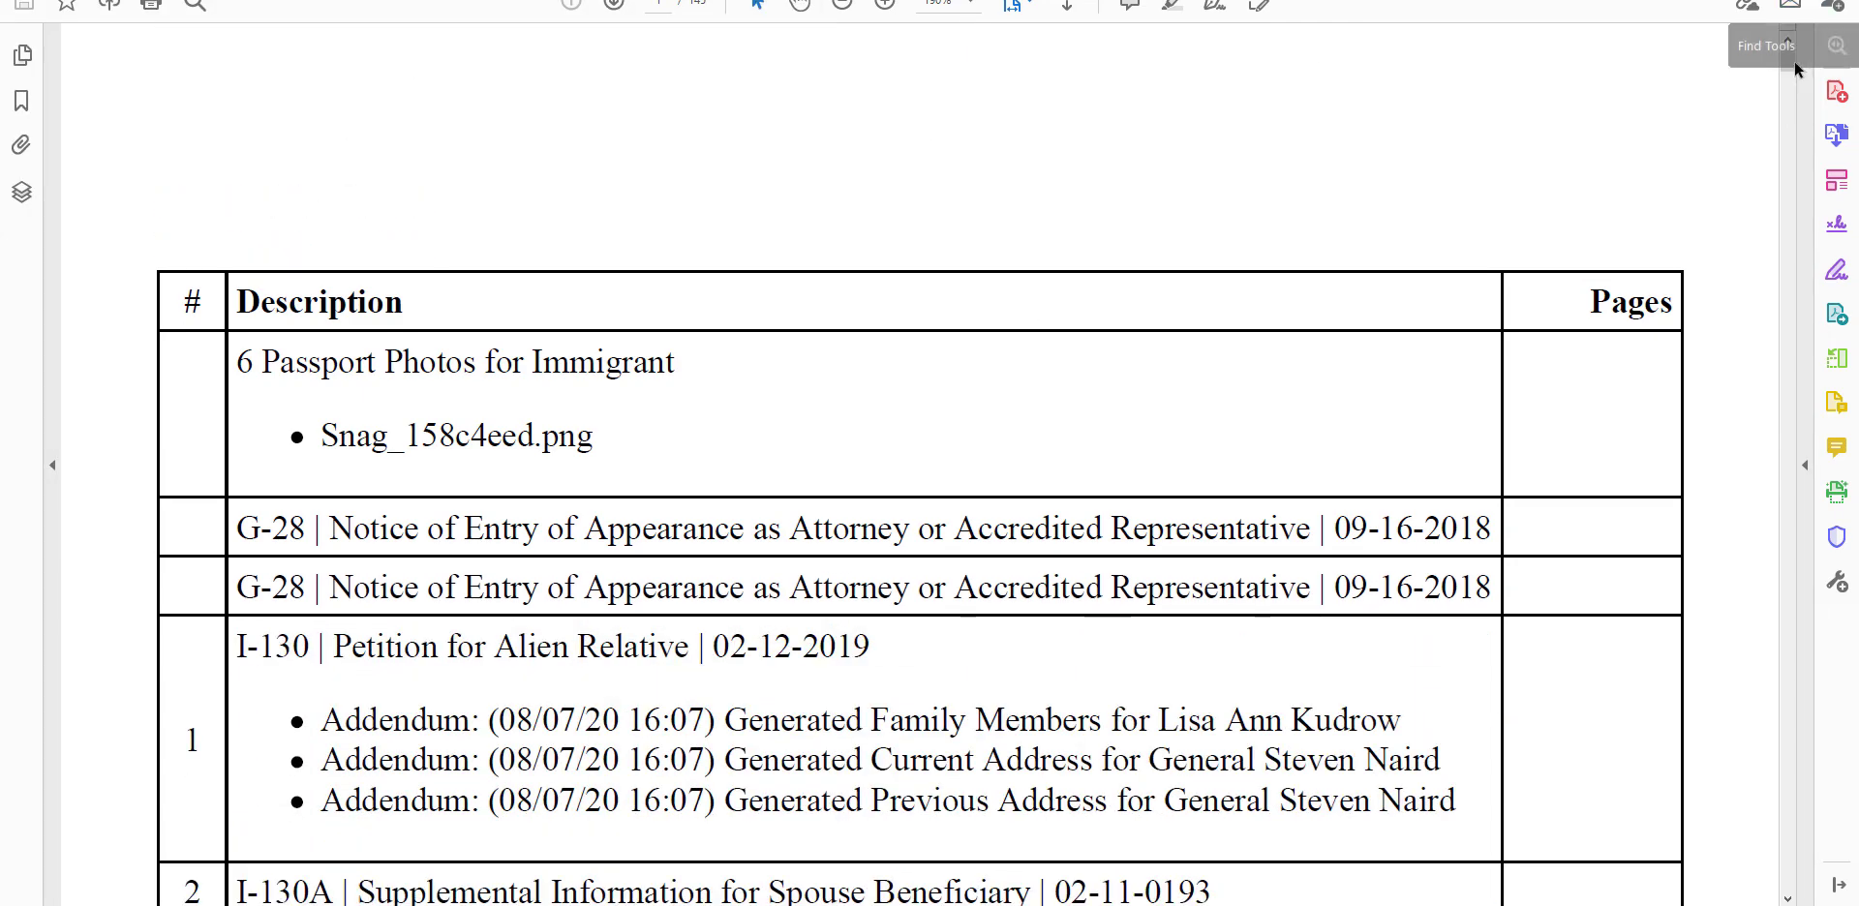
mouse_move(1789, 58)
mouse_down()
mouse_move(1790, 102)
mouse_move(1789, 66)
mouse_up()
scroll(1298, 426, up, 7)
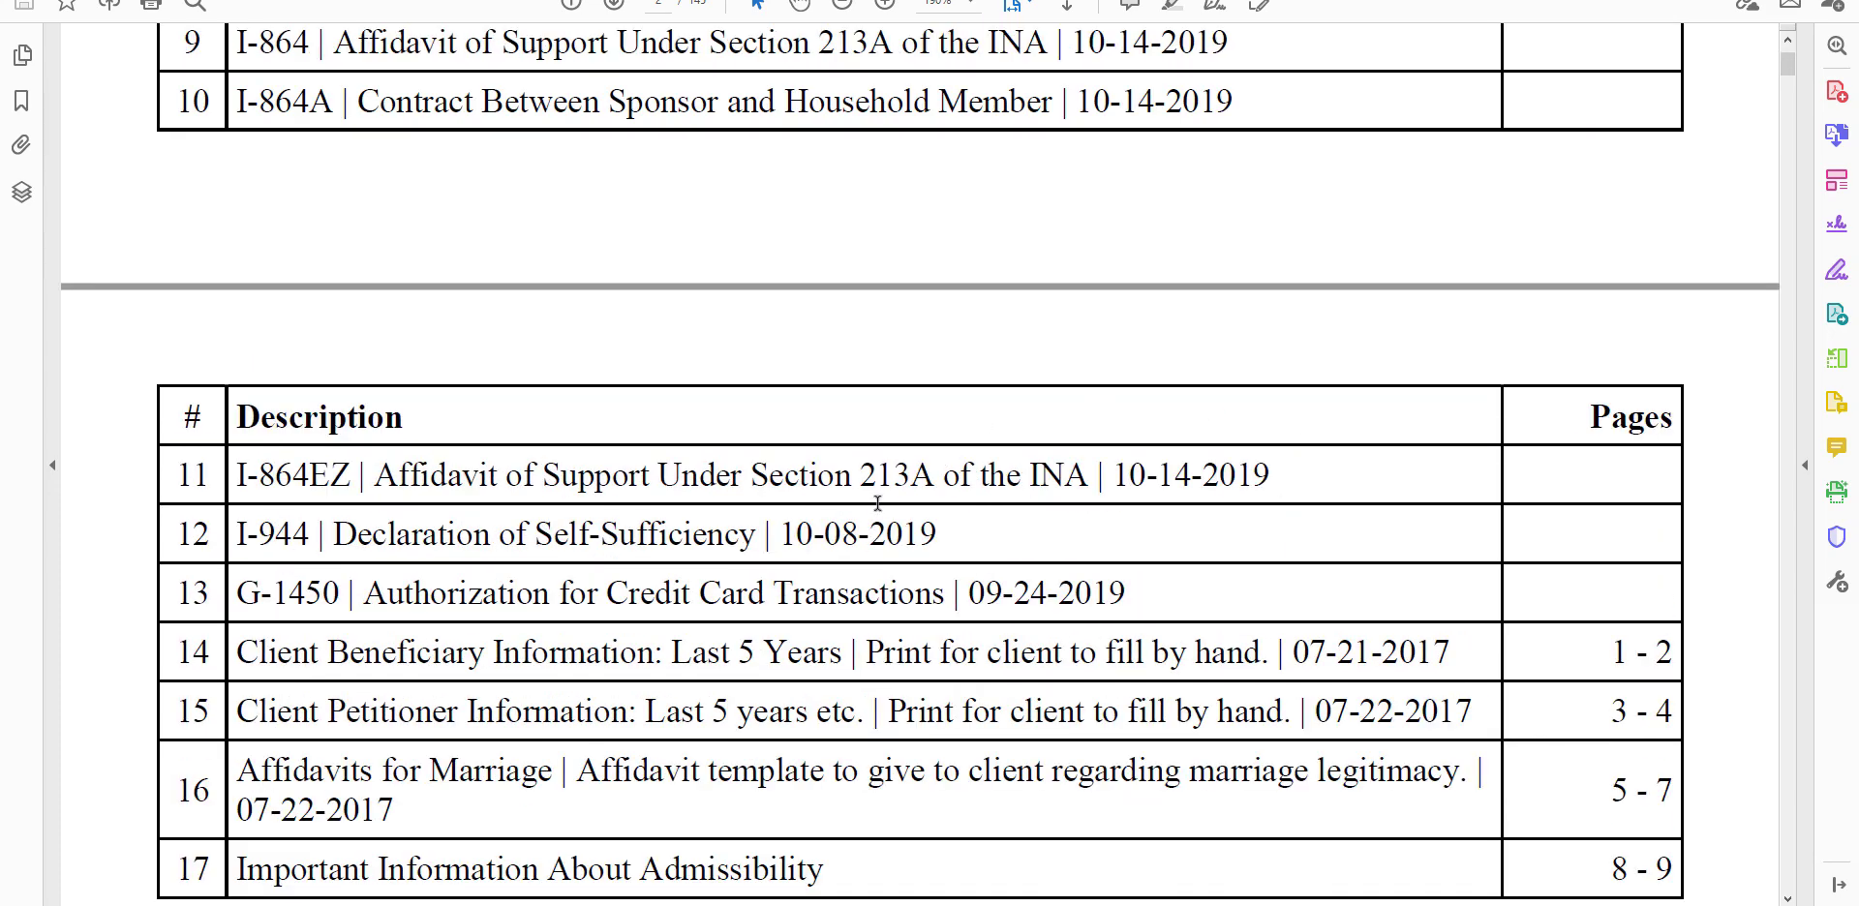
scroll(1071, 478, down, 5)
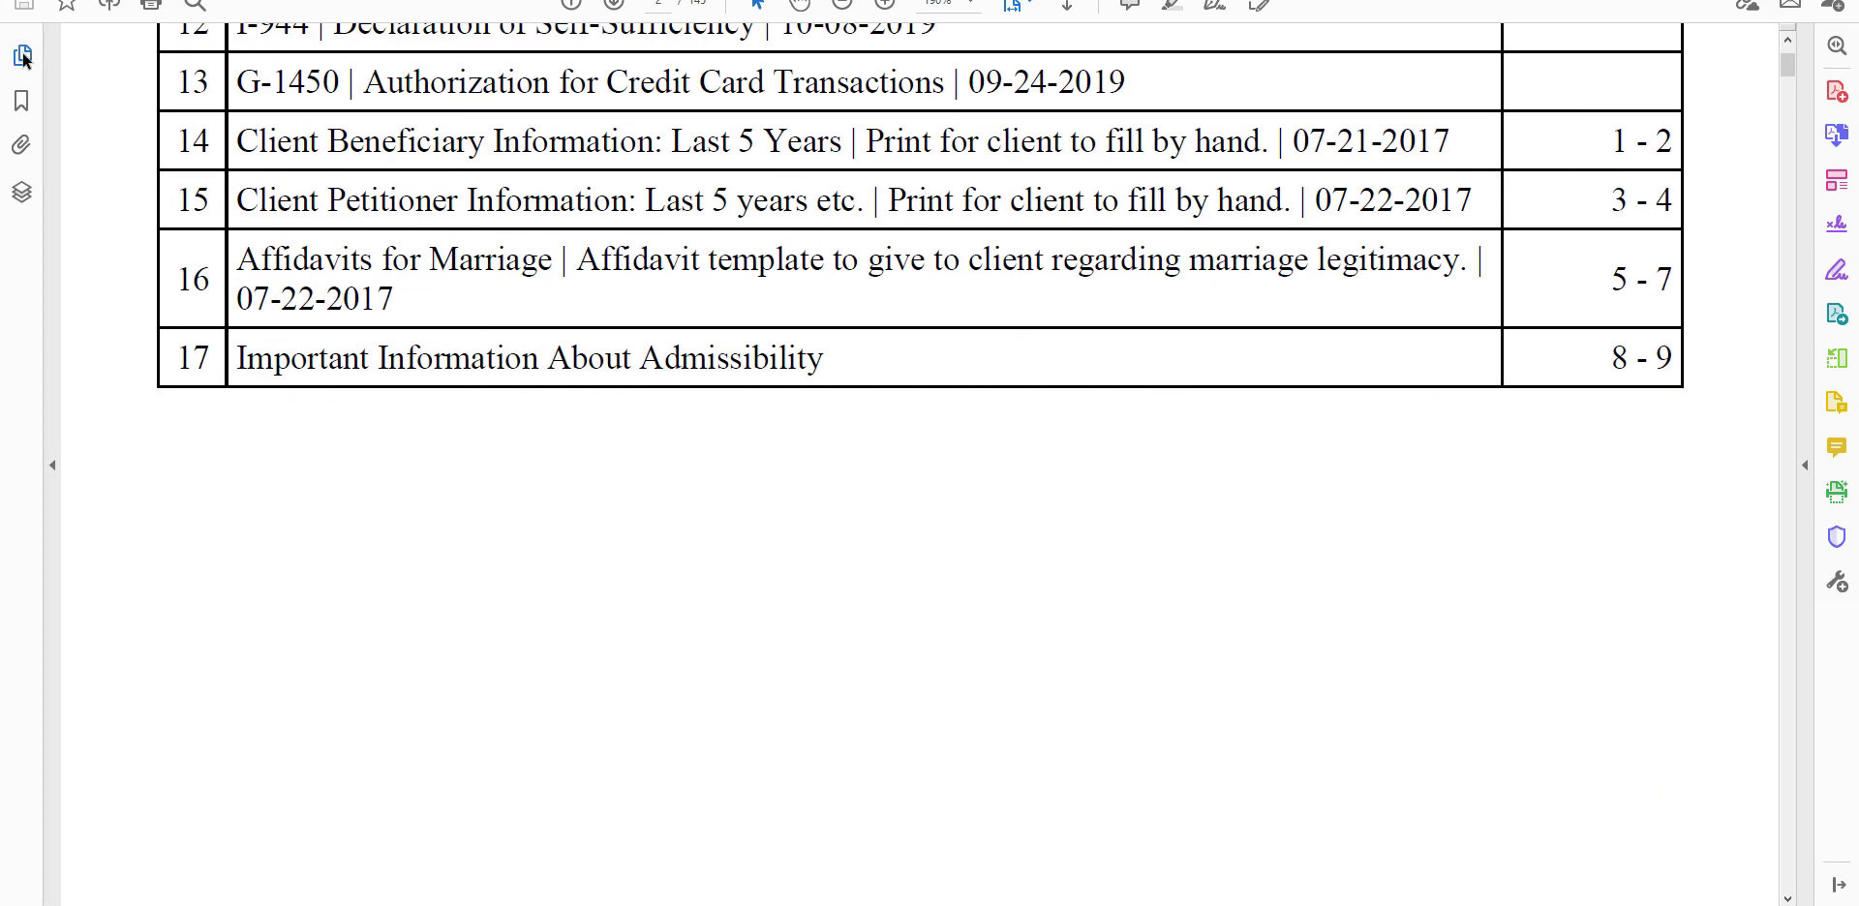
Step: Browse the PDF's page thumbnails to review the exhibit cover pages, and display the Exhibit 14 cover on page 137
click(52, 240)
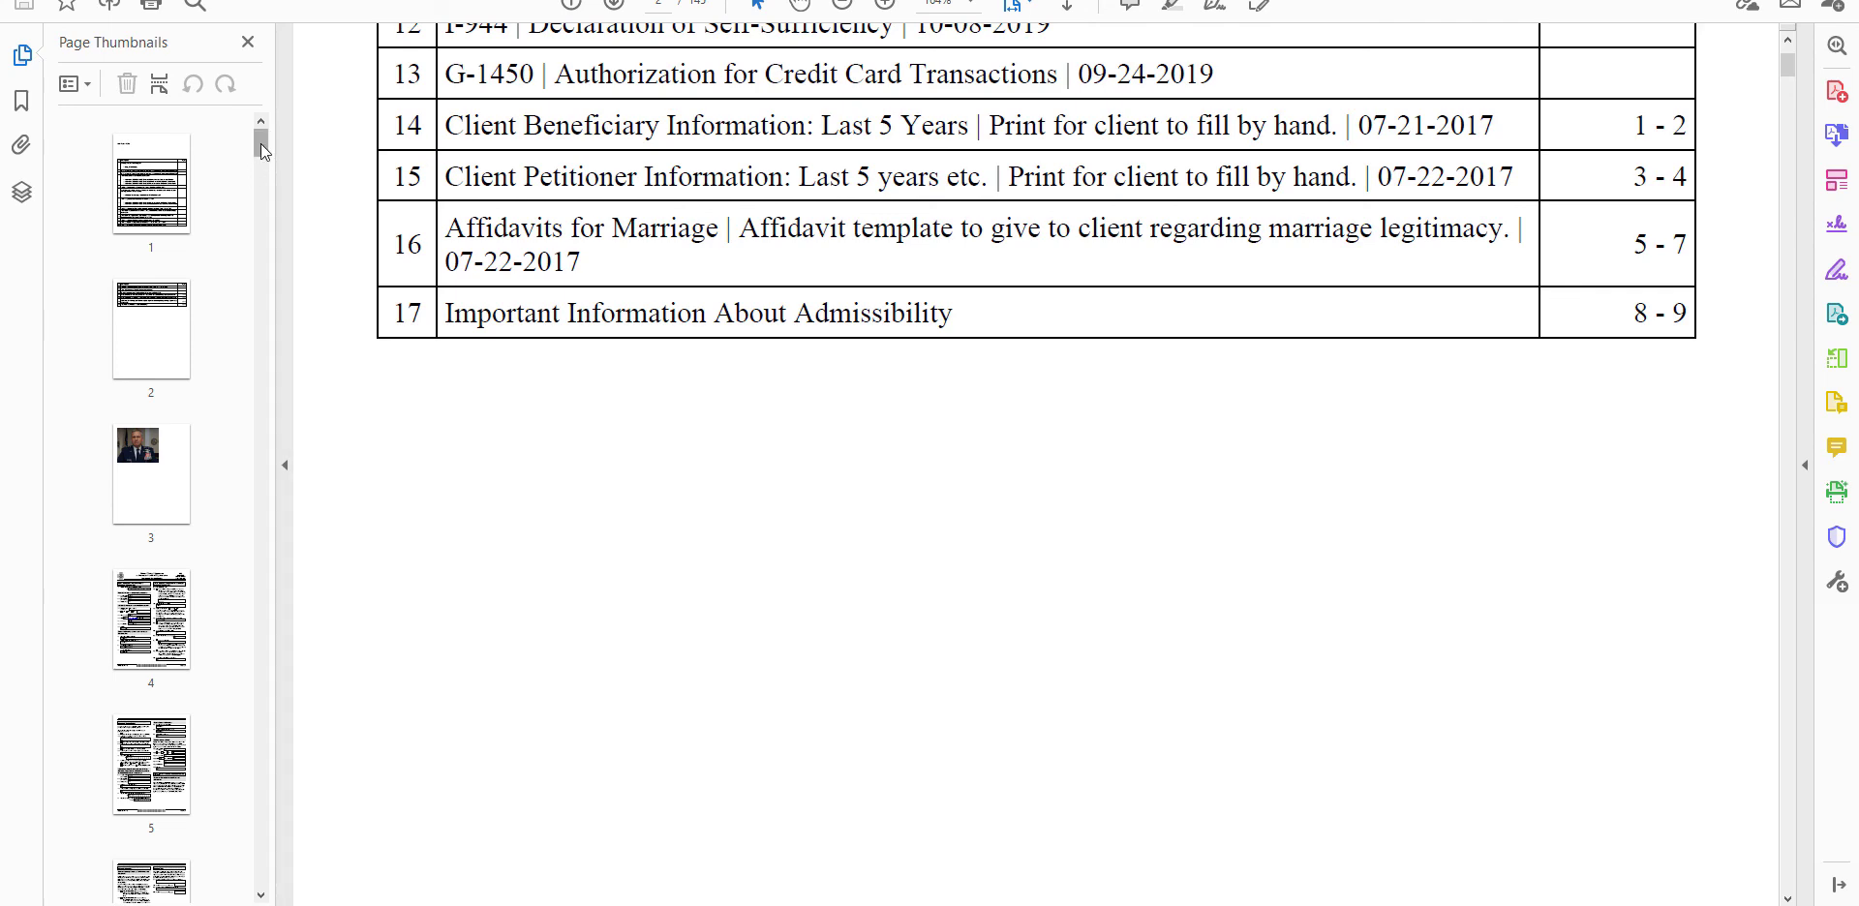
drag(263, 143, 247, 337)
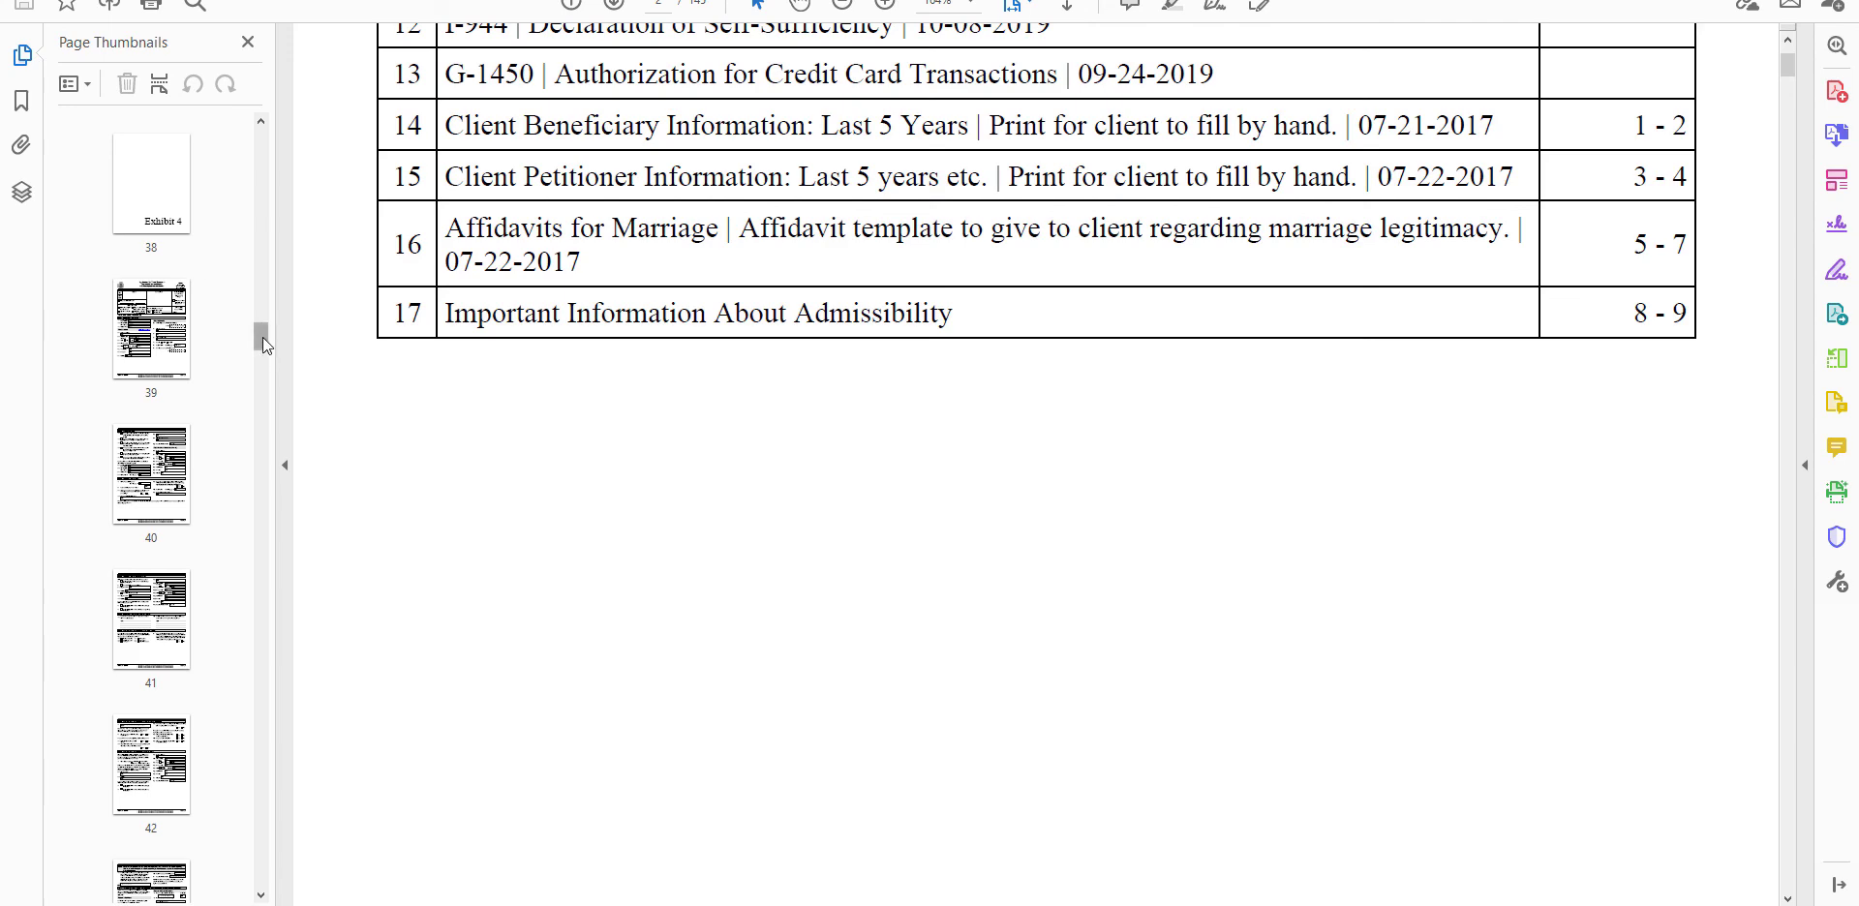
drag(261, 341, 254, 734)
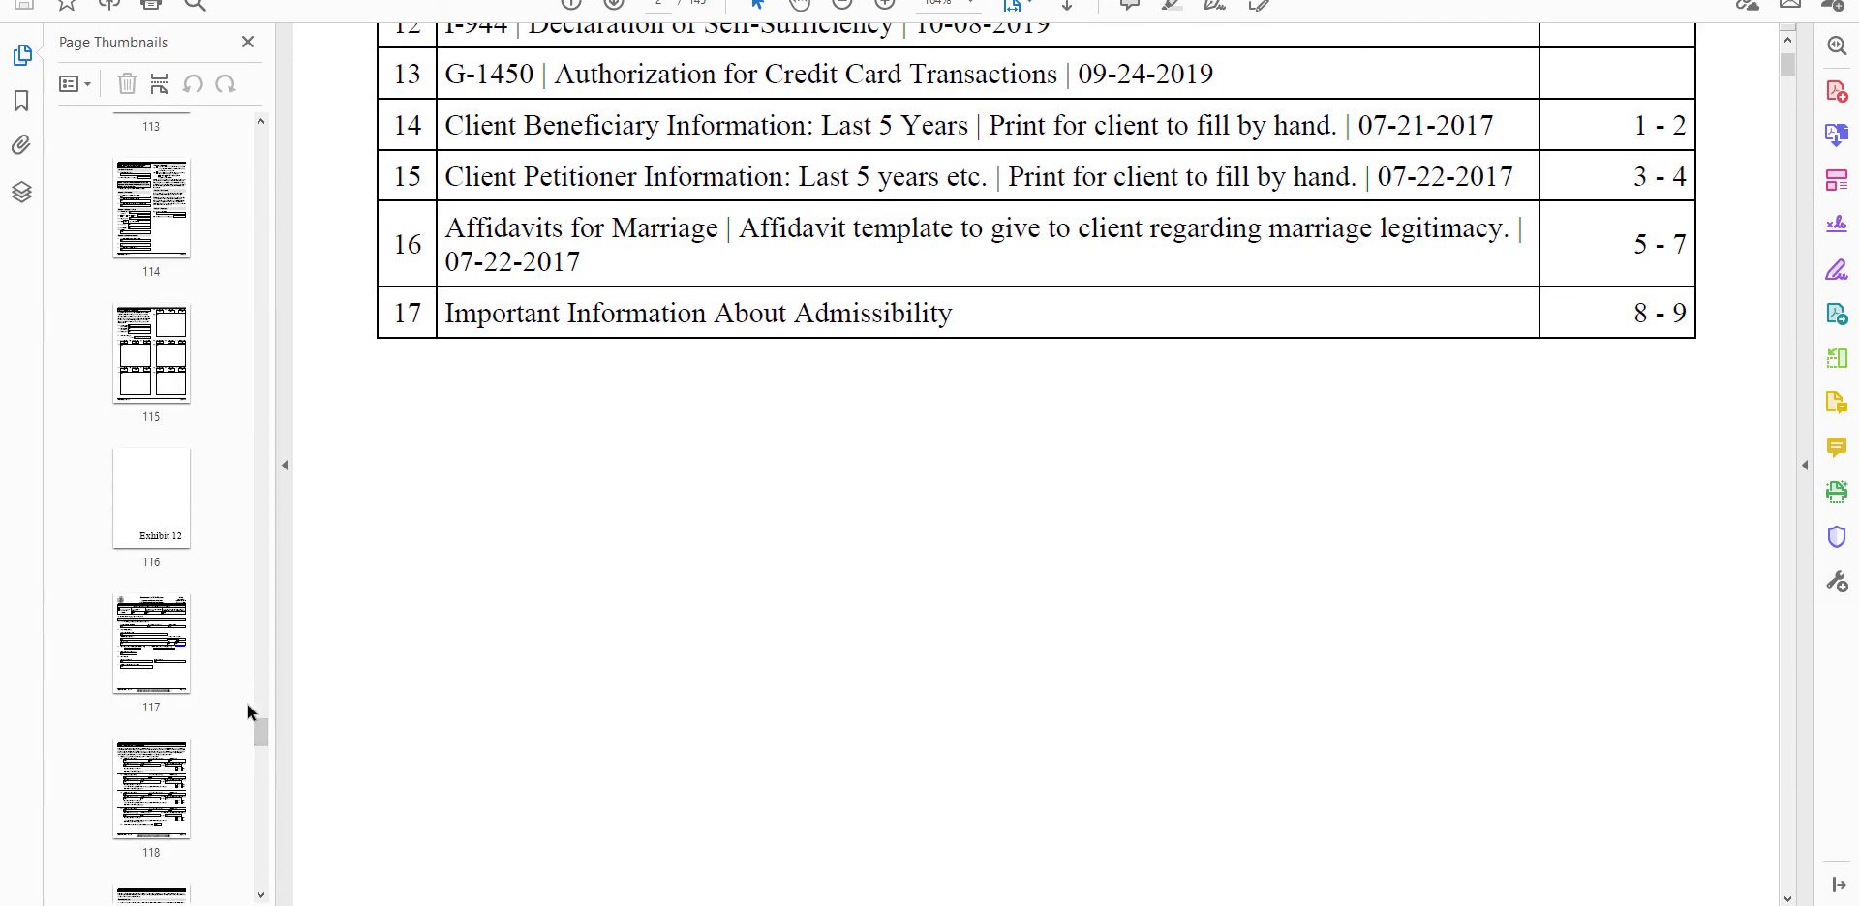
drag(261, 734, 247, 844)
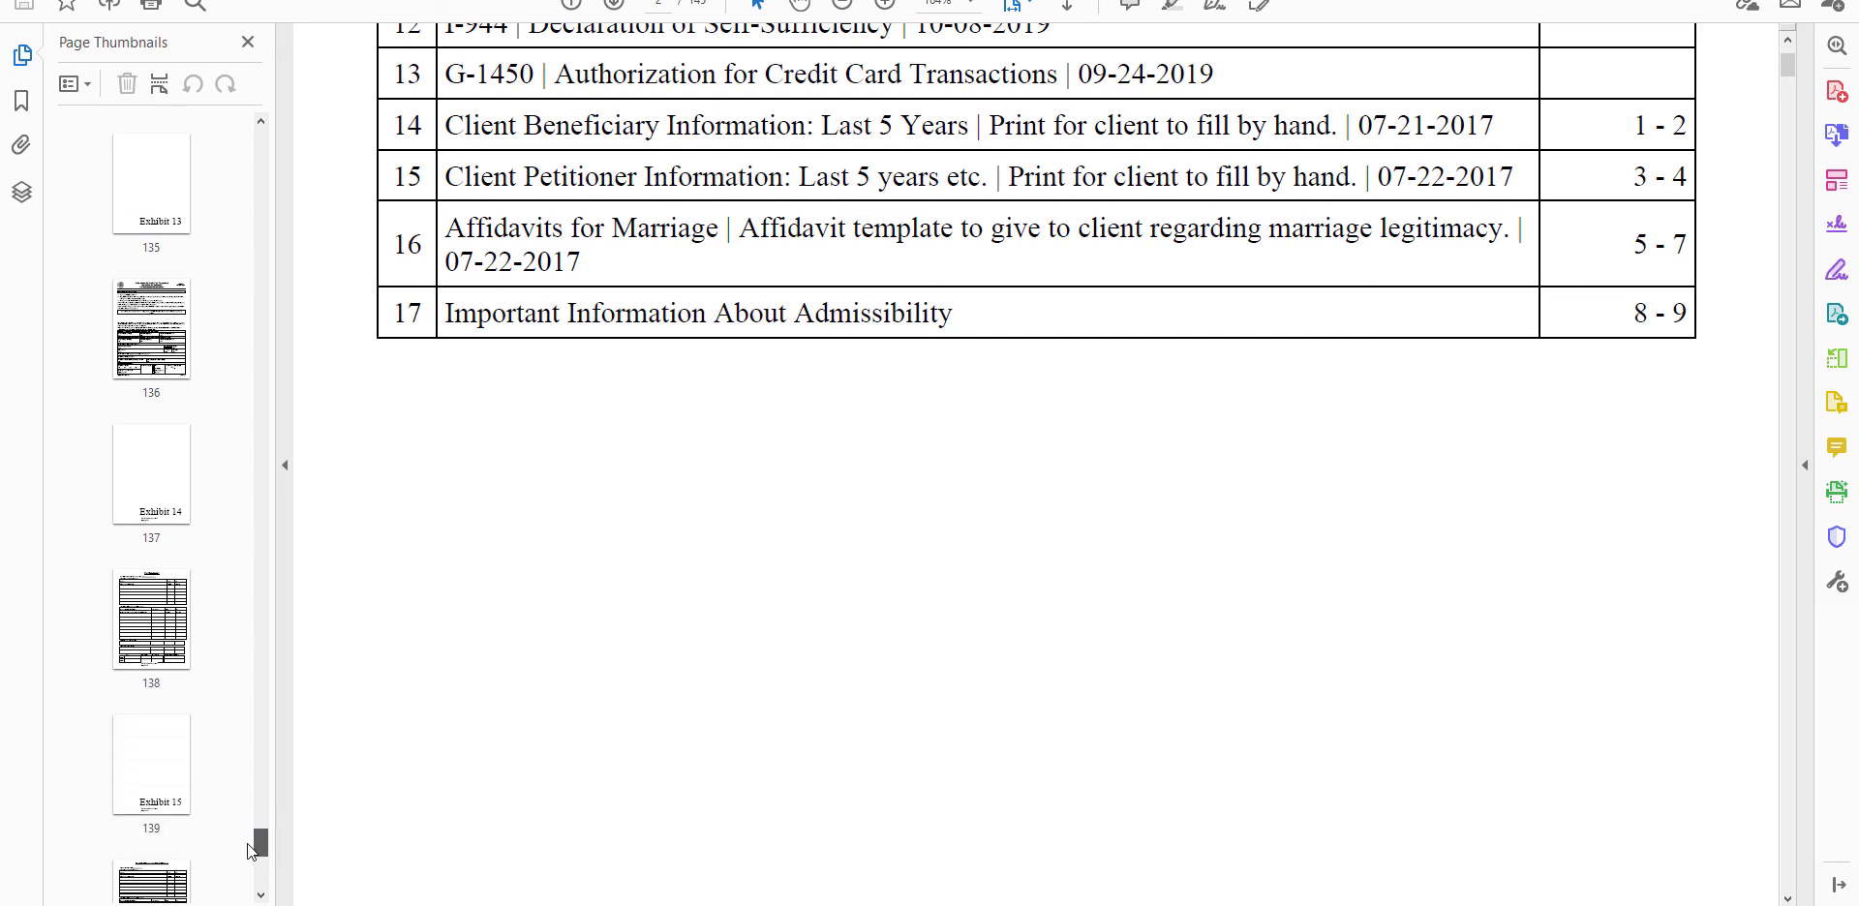
click(152, 505)
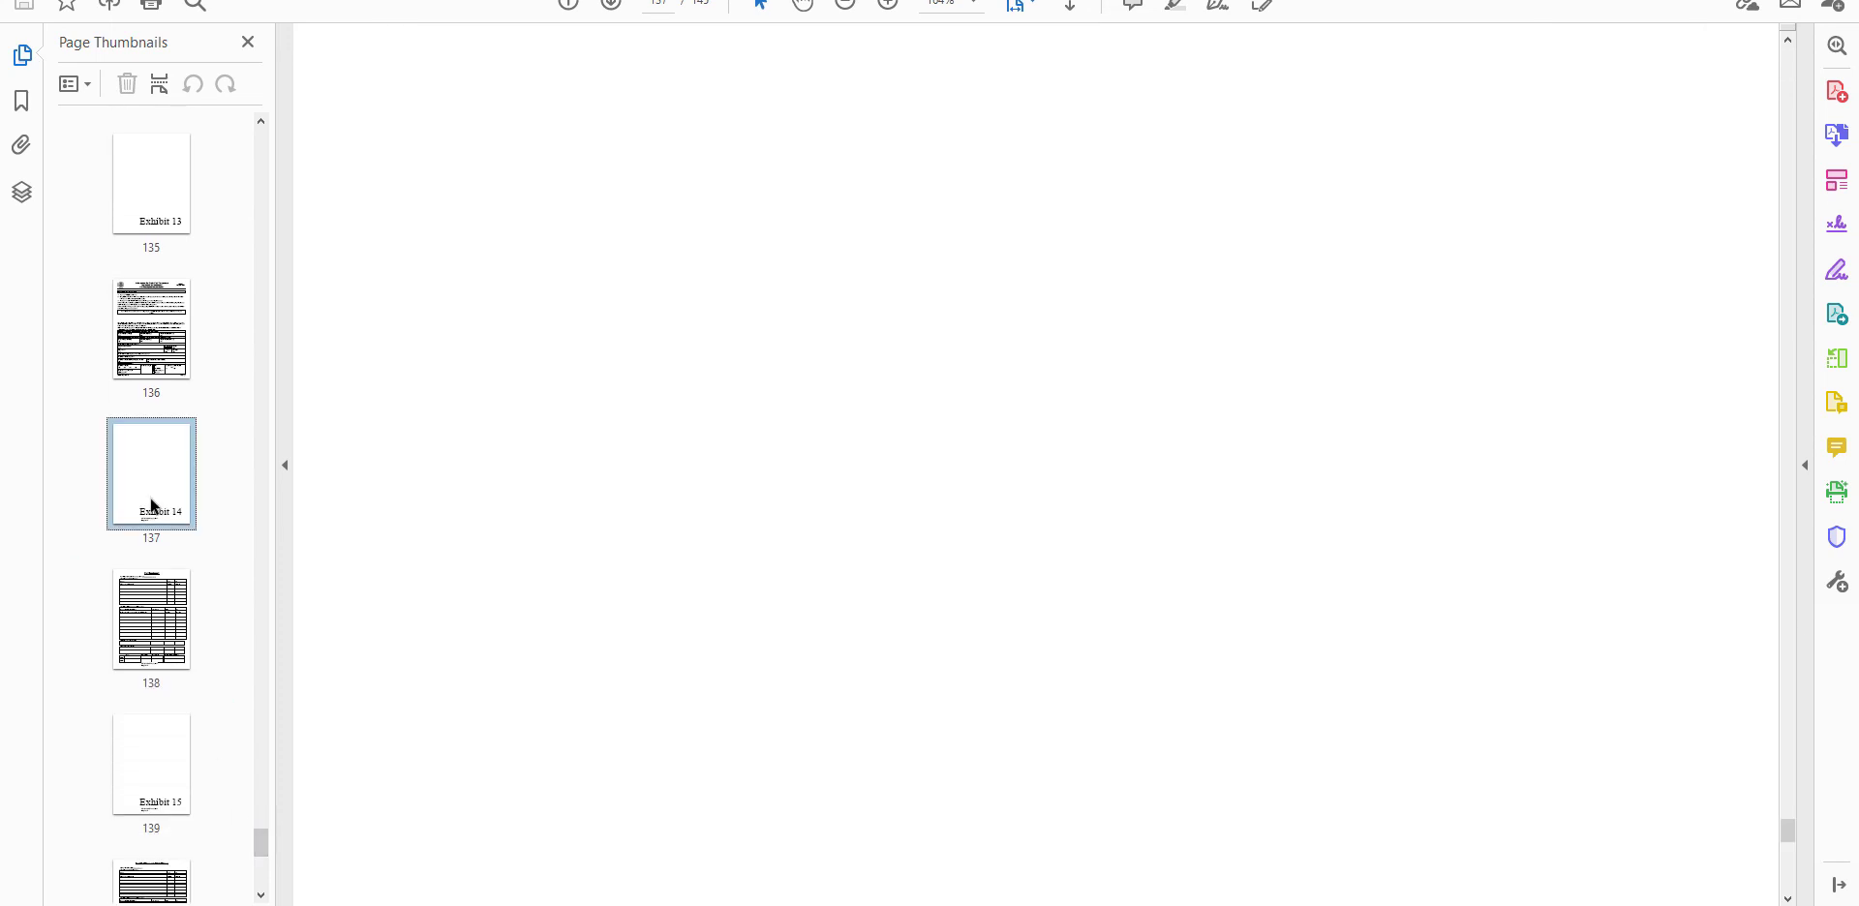
drag(152, 504, 998, 320)
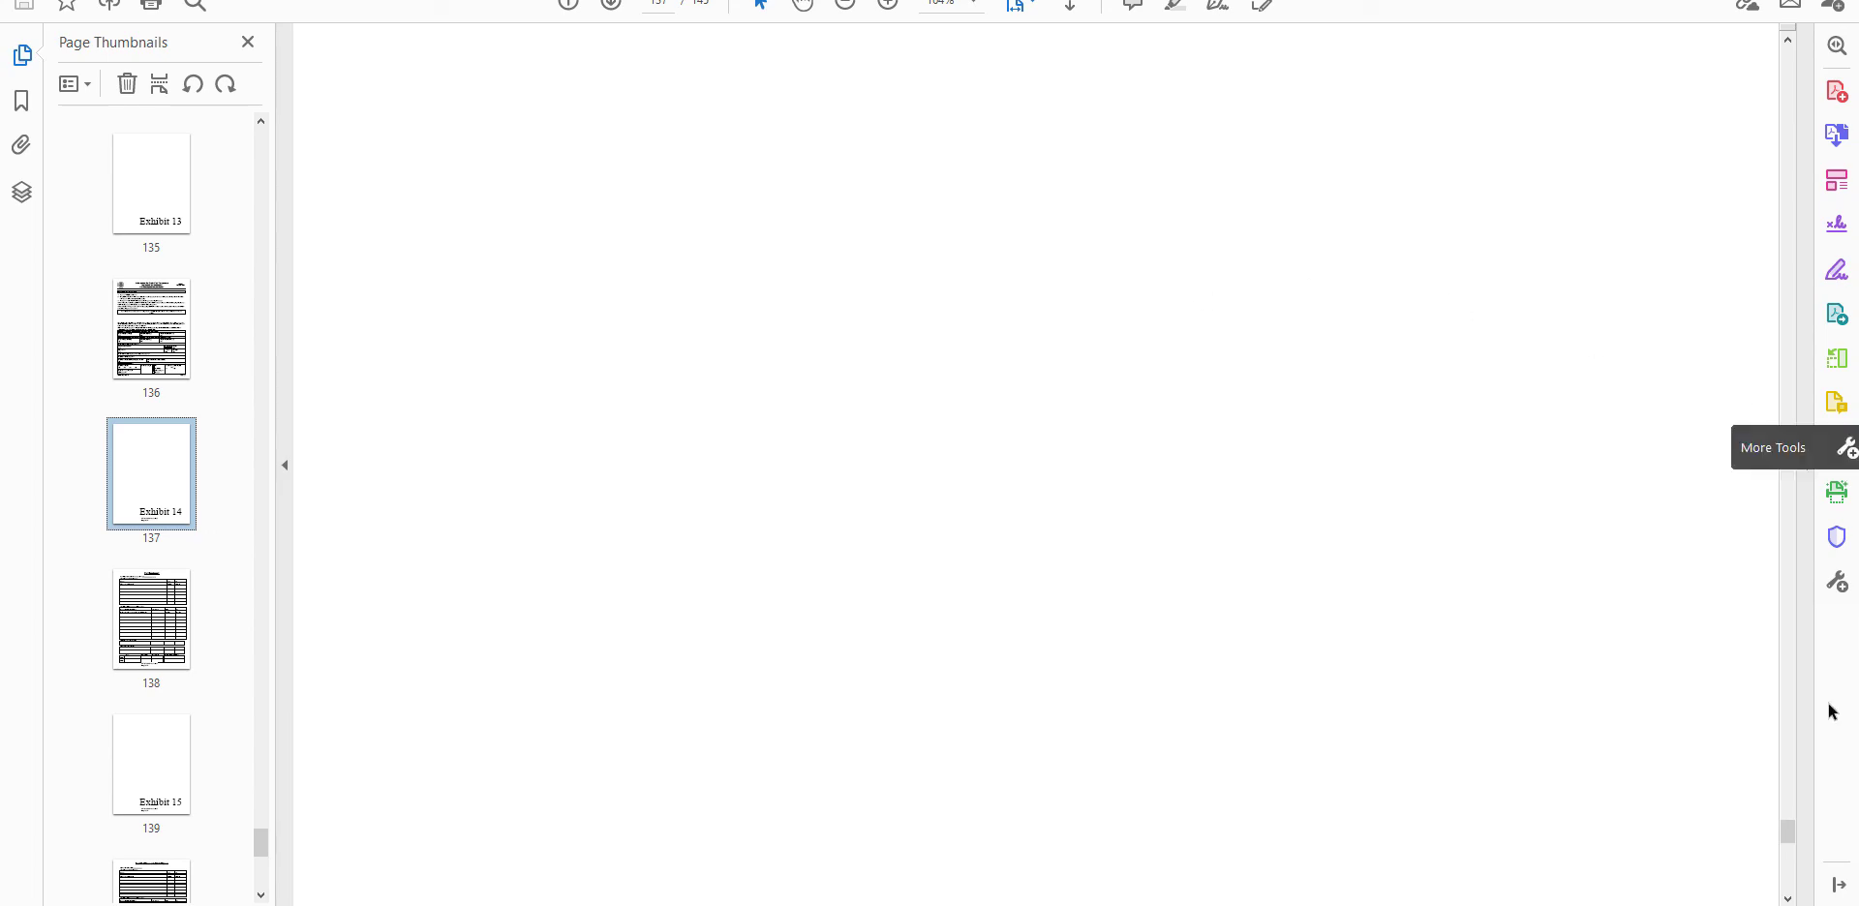
drag(1792, 843, 1791, 851)
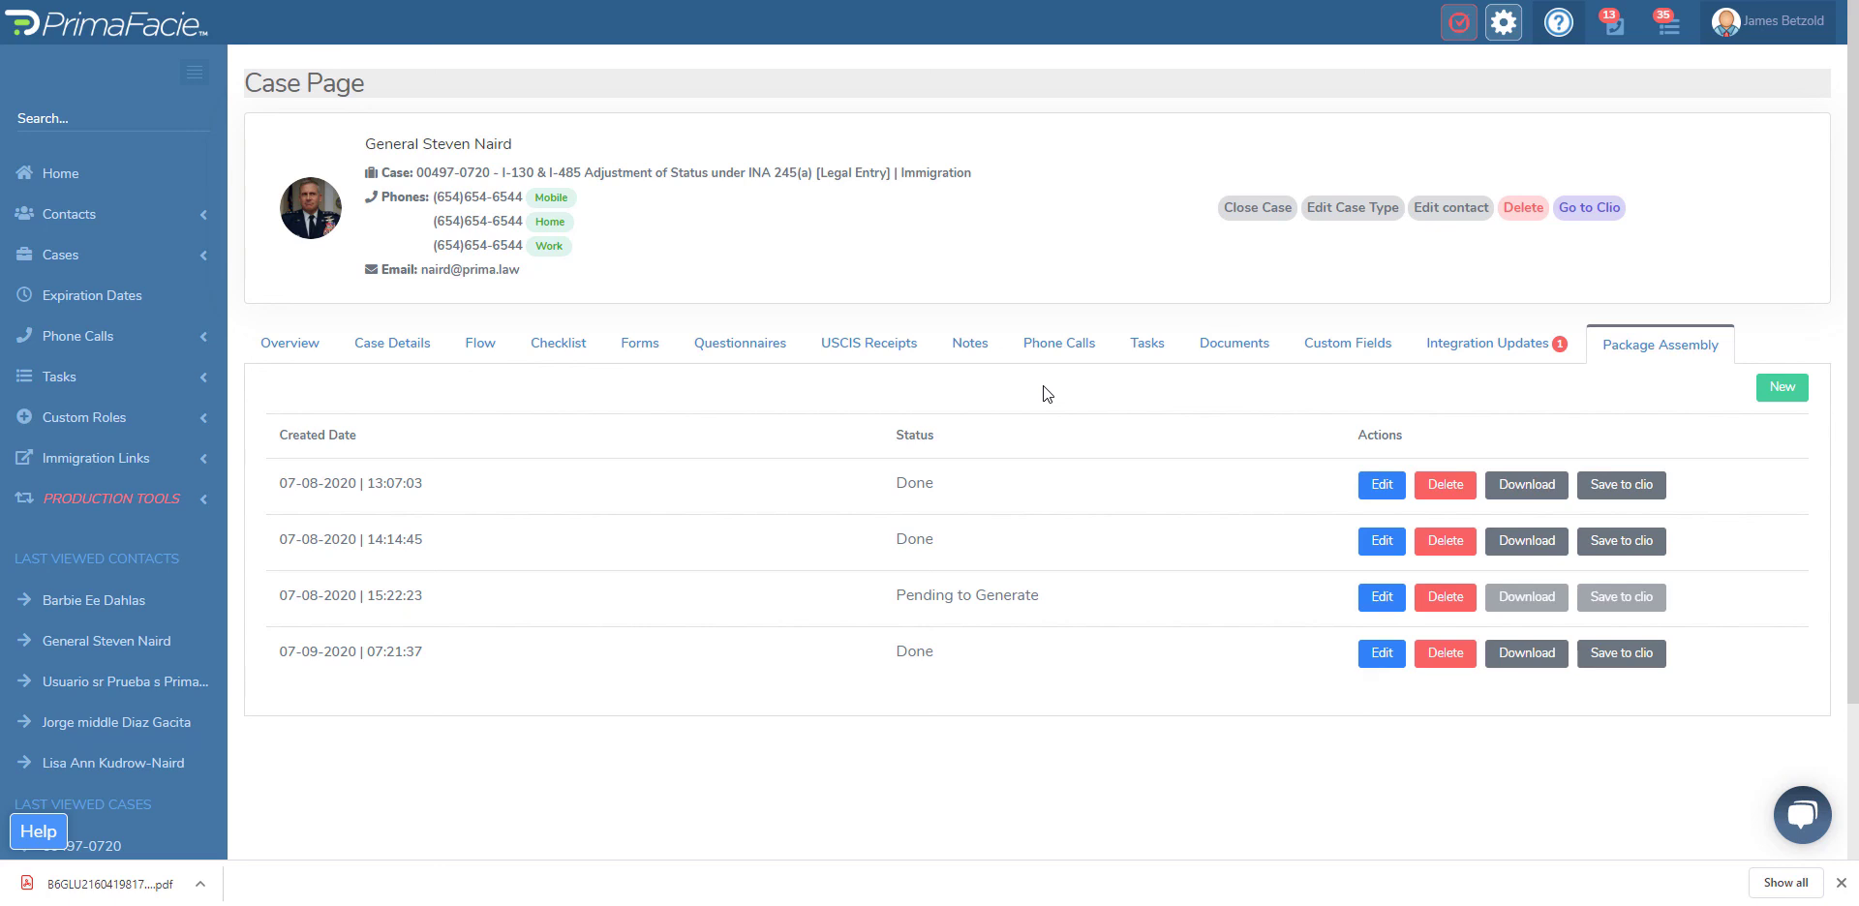
scroll(1040, 392, down, 2)
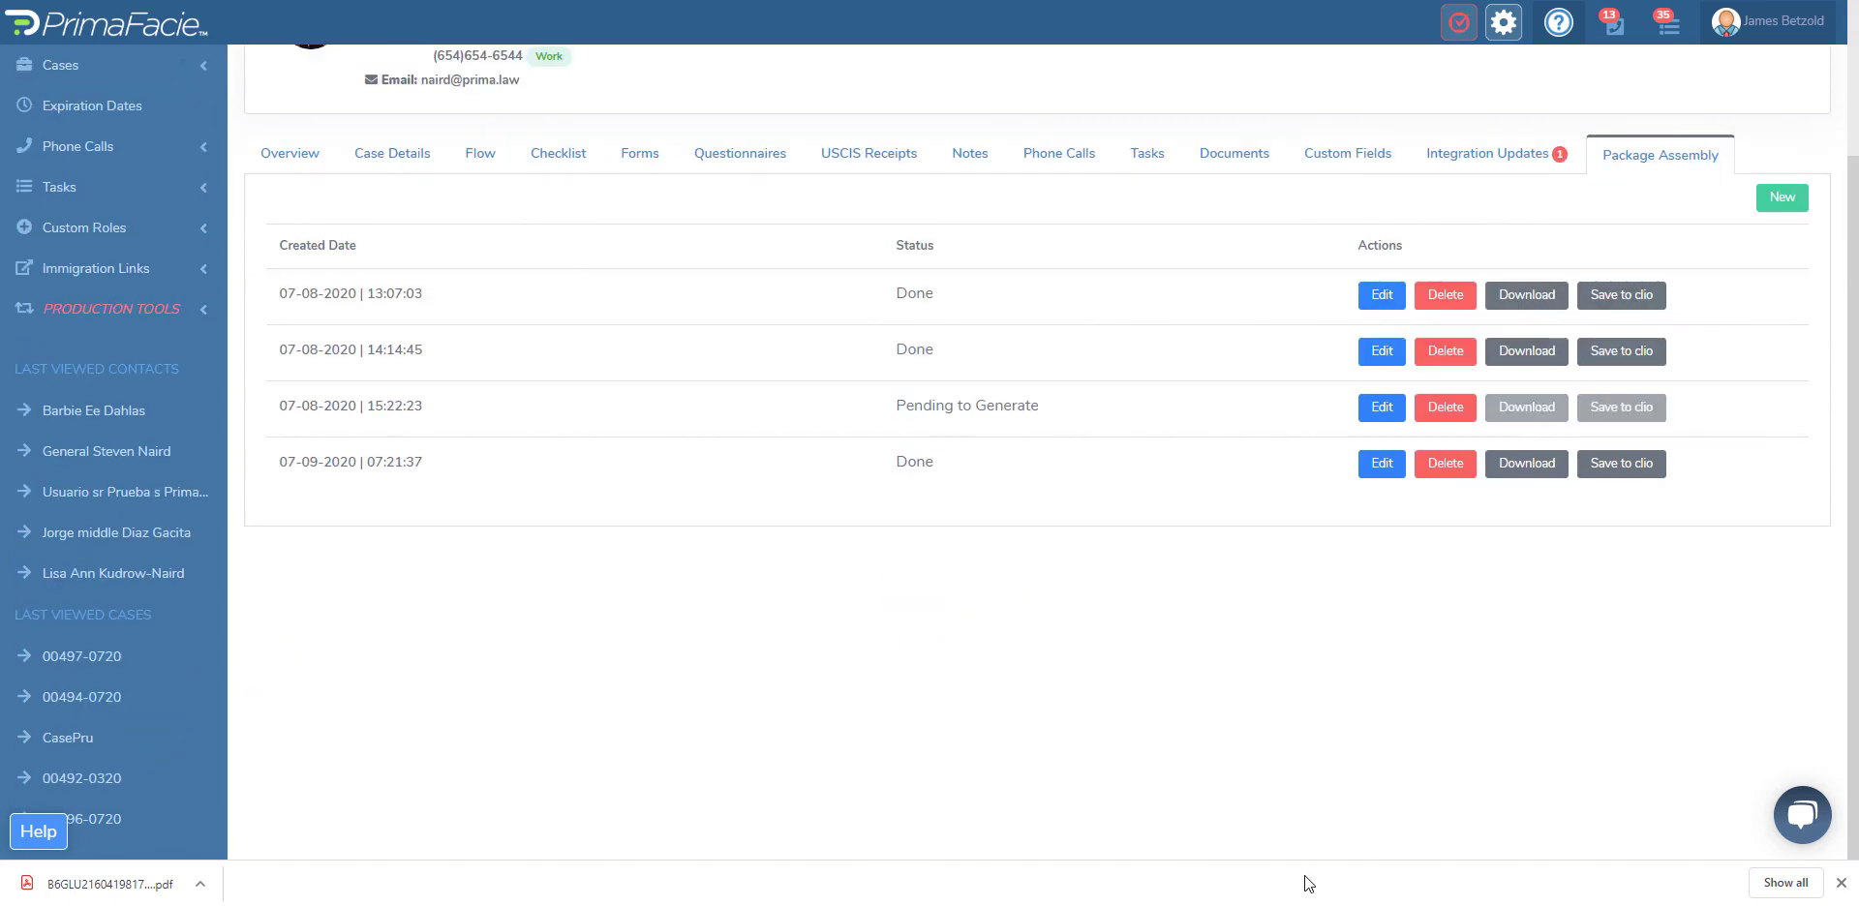